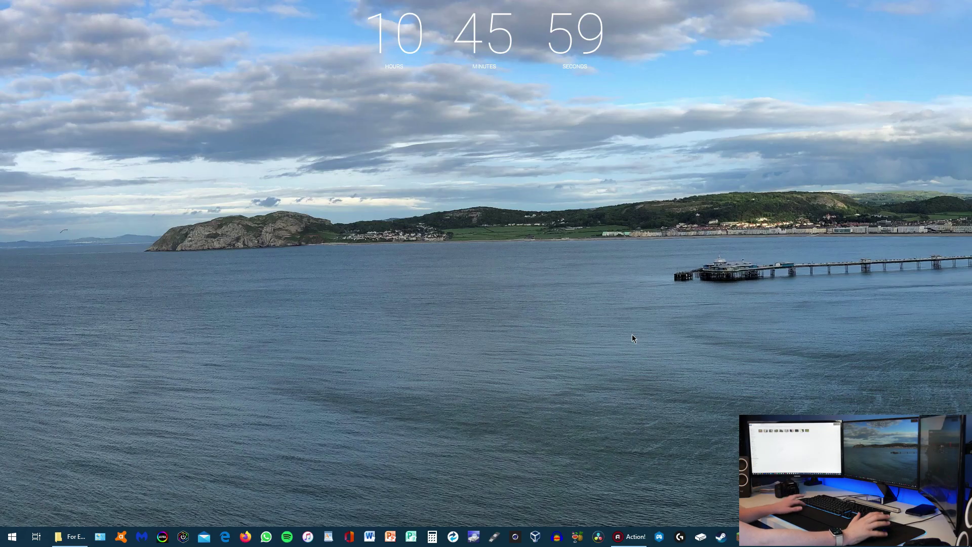
Open the Windows Video editor app
key("super")
type("vide")
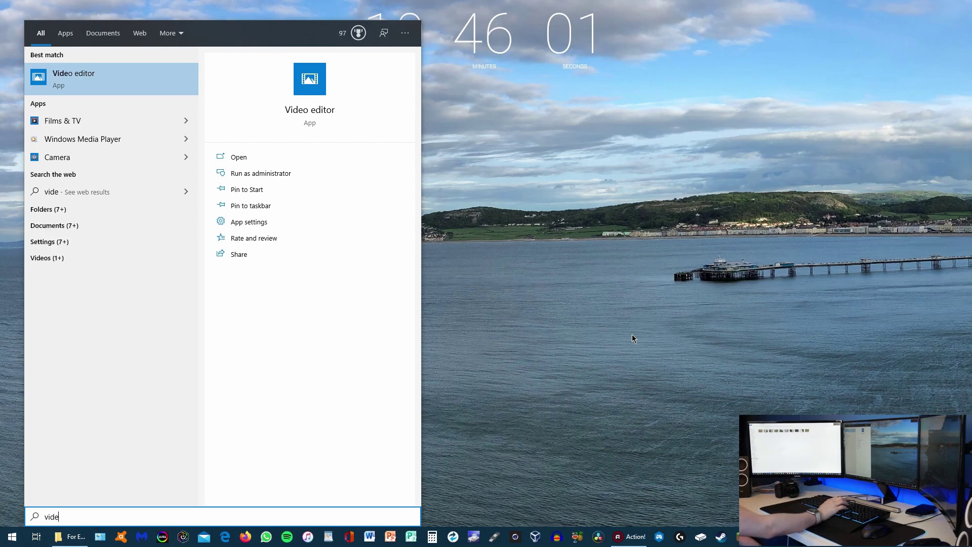
key("Return")
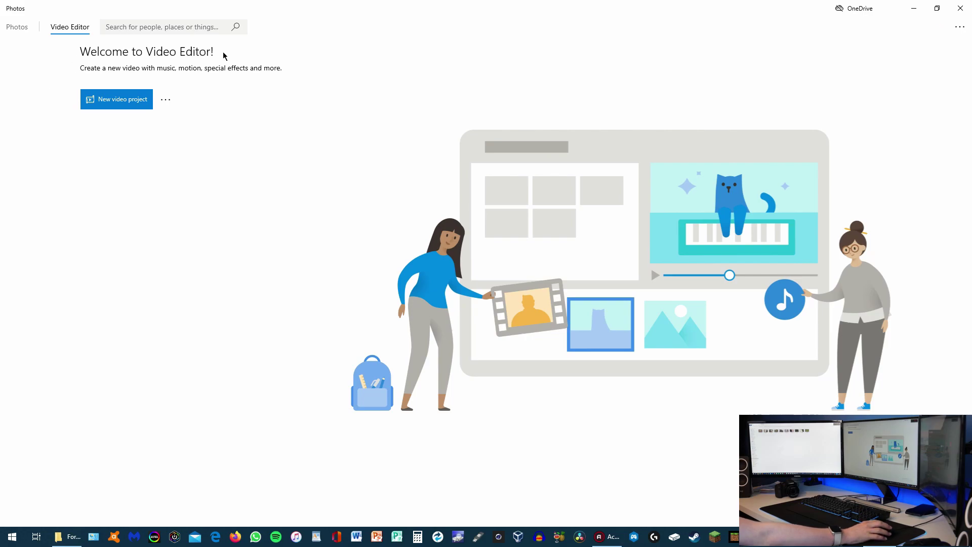
Create a new video project named "In The Garden"
left_click(104, 99)
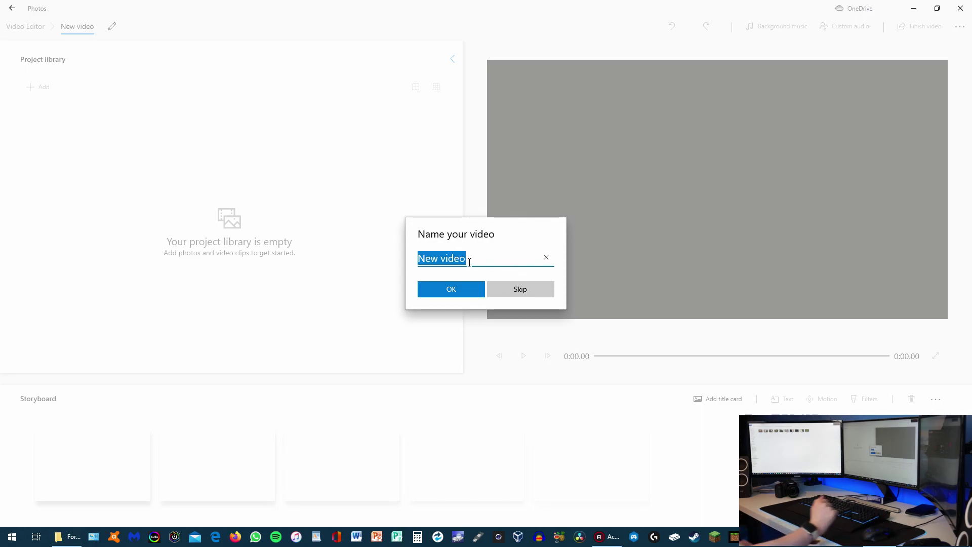
type("In The Garden")
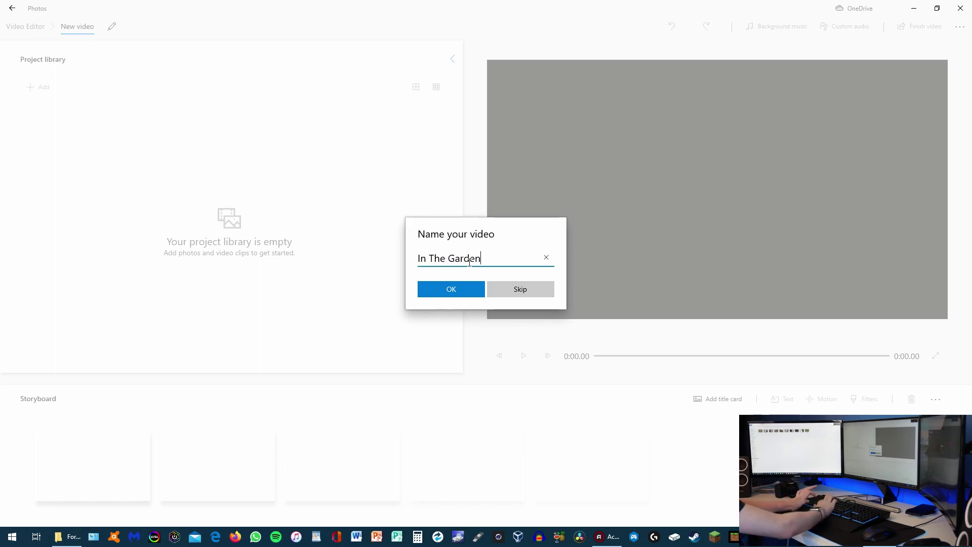
key("Return")
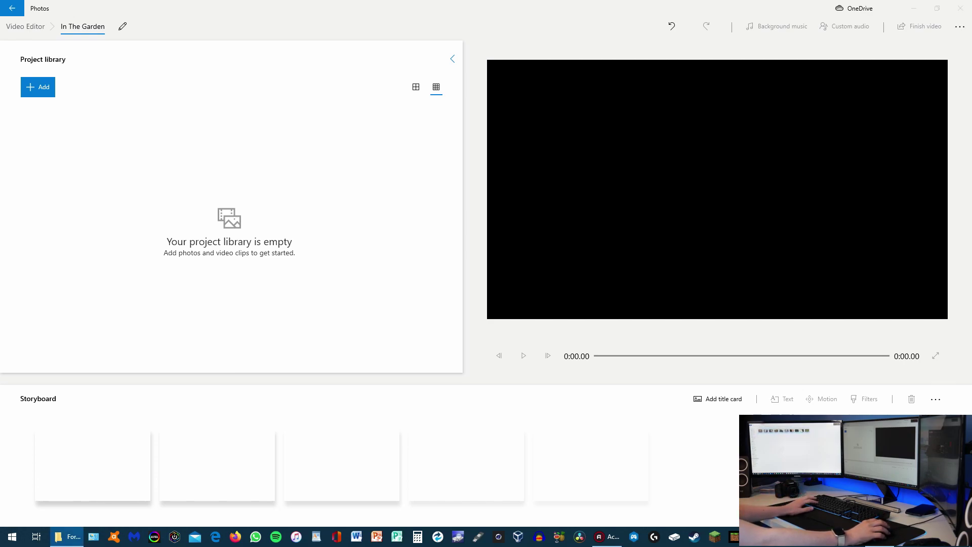
Import the ten garden clips into the project library and place the washing-line clip first on the storyboard
left_click_drag(1, 175, 168, 185)
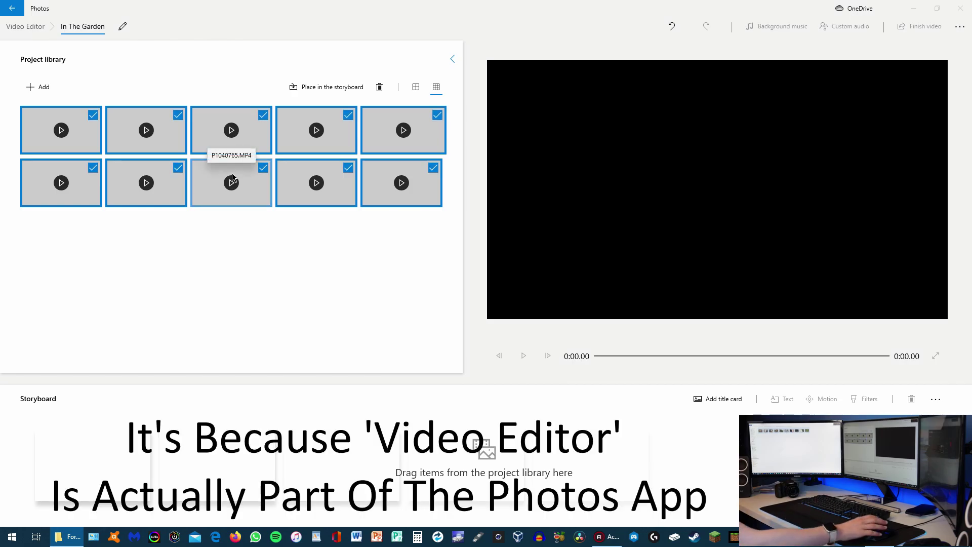
left_click(221, 248)
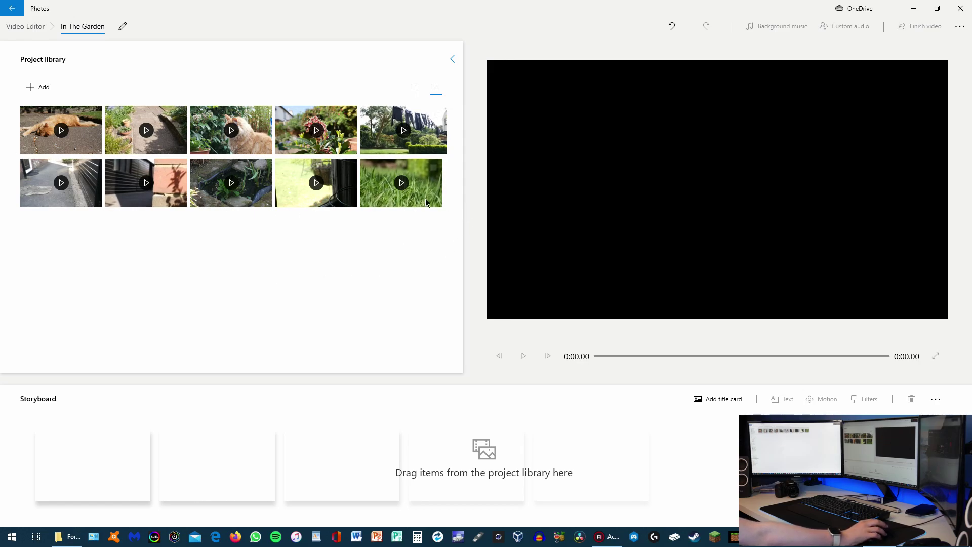
left_click_drag(418, 130, 62, 455)
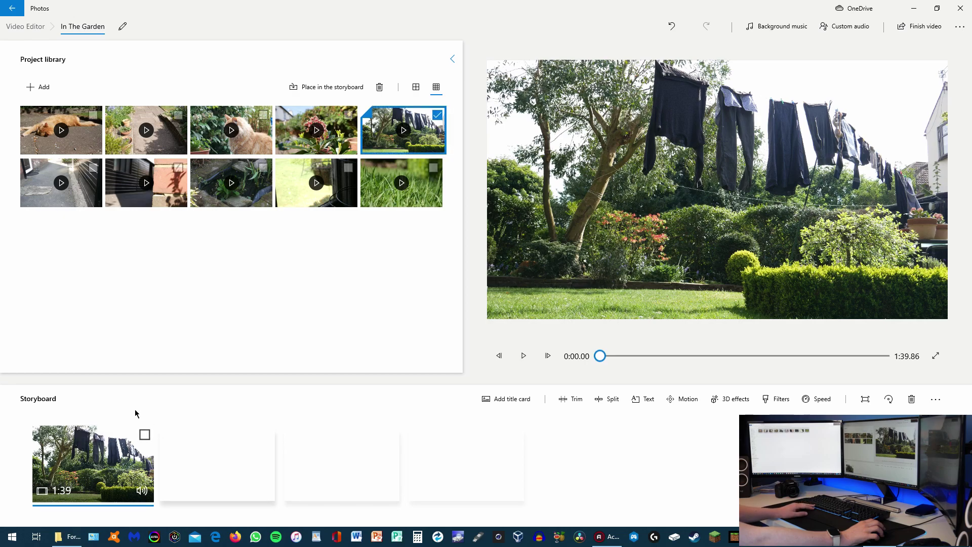
Preview the washing-line clip at several points along its length and return the playhead to the start
left_click(529, 364)
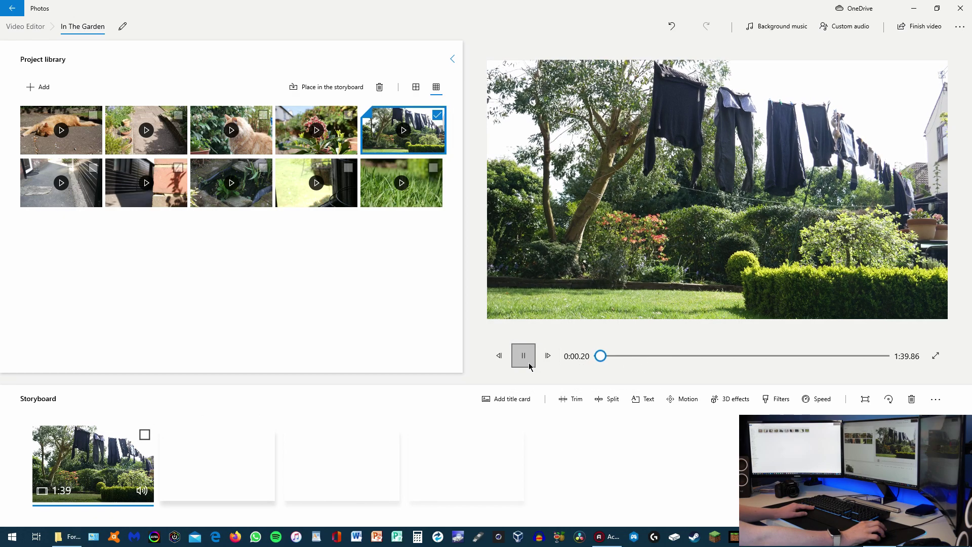
left_click(657, 356)
left_click(725, 356)
left_click(795, 356)
left_click(523, 355)
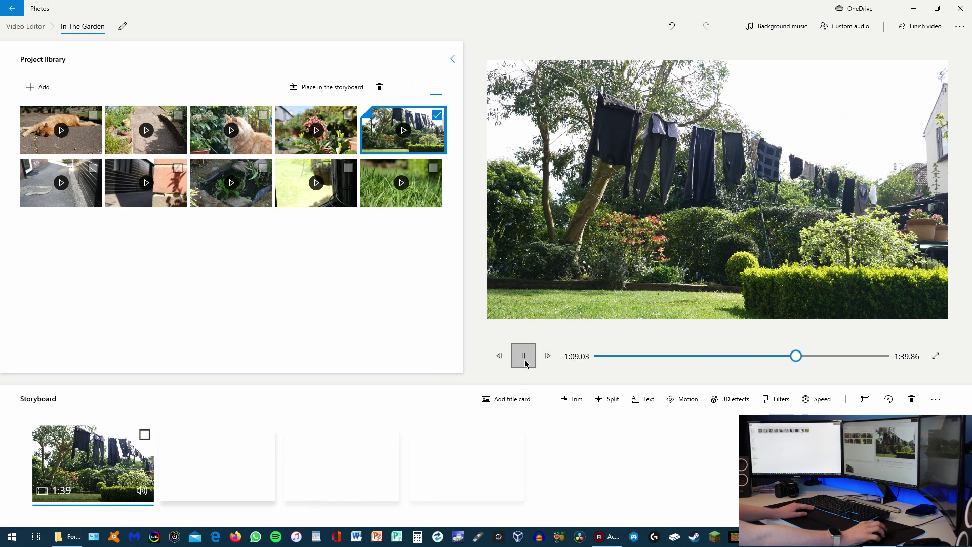
left_click(597, 356)
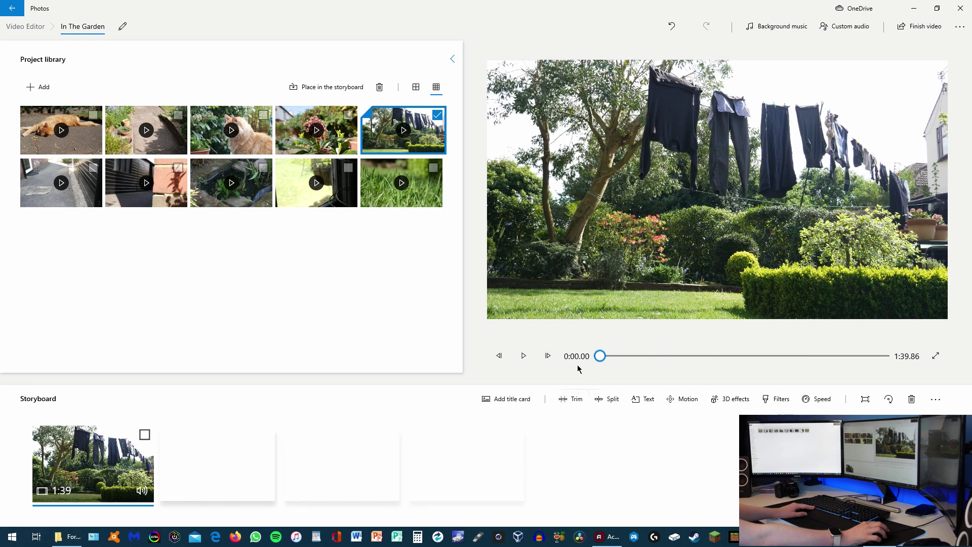
Speed up the washing-line clip to a duration of 0:24.96 and play part of it back
left_click(93, 455)
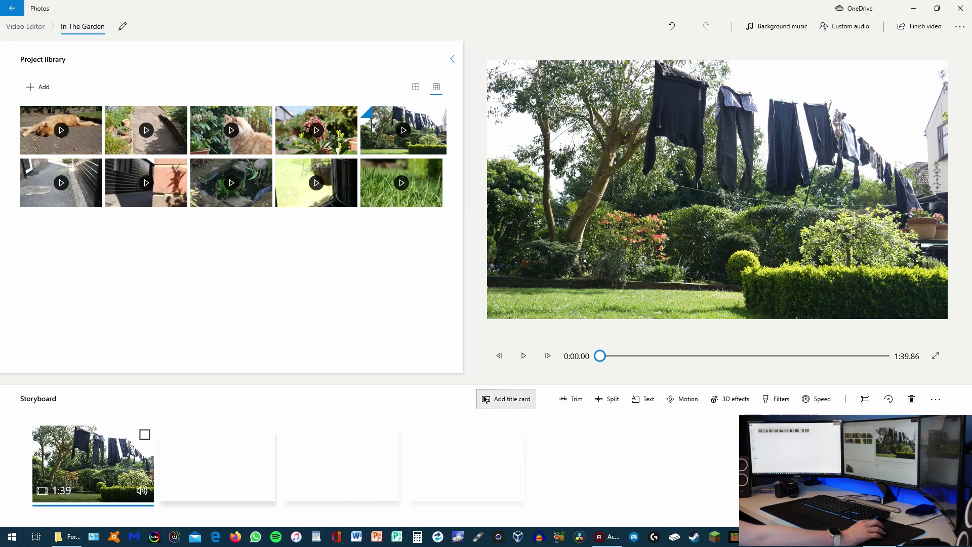
left_click(810, 404)
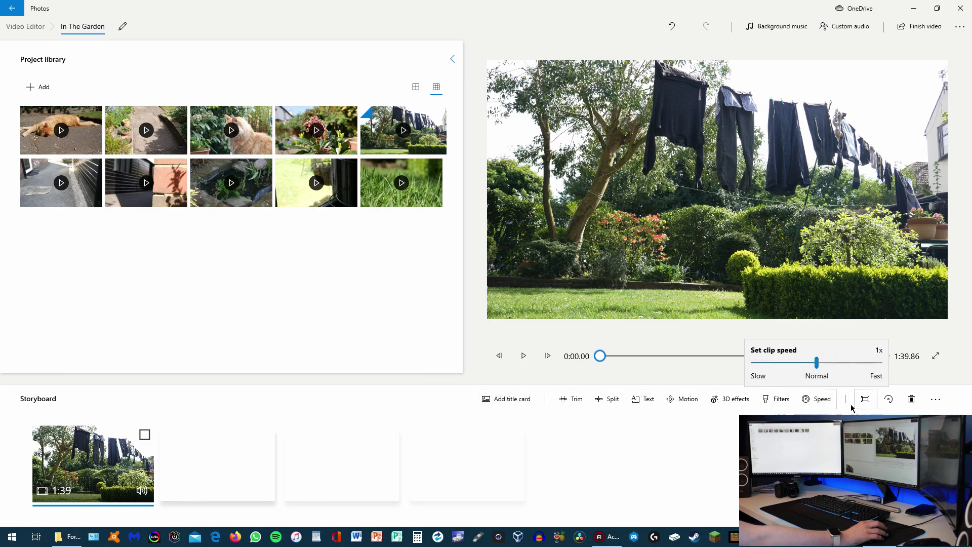
left_click_drag(815, 364, 851, 368)
left_click(830, 455)
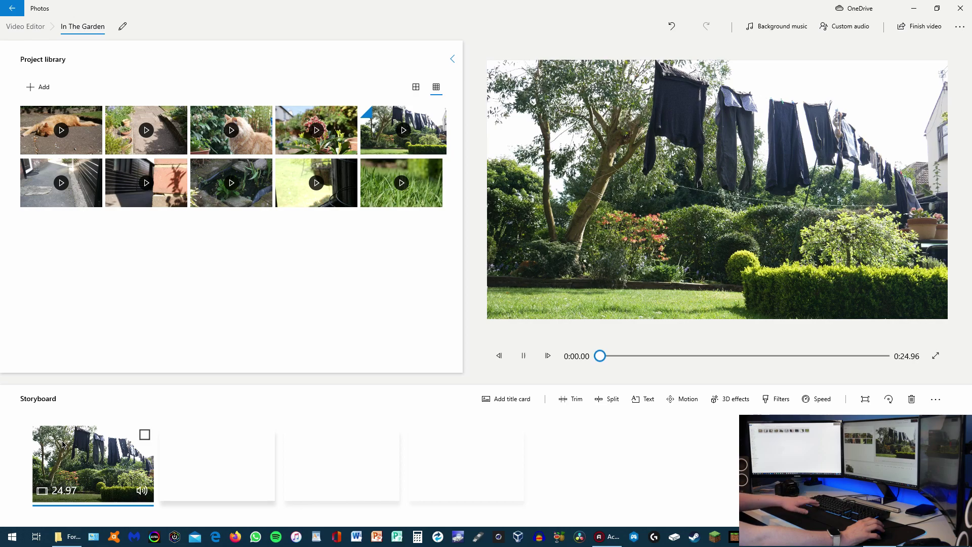
key("space")
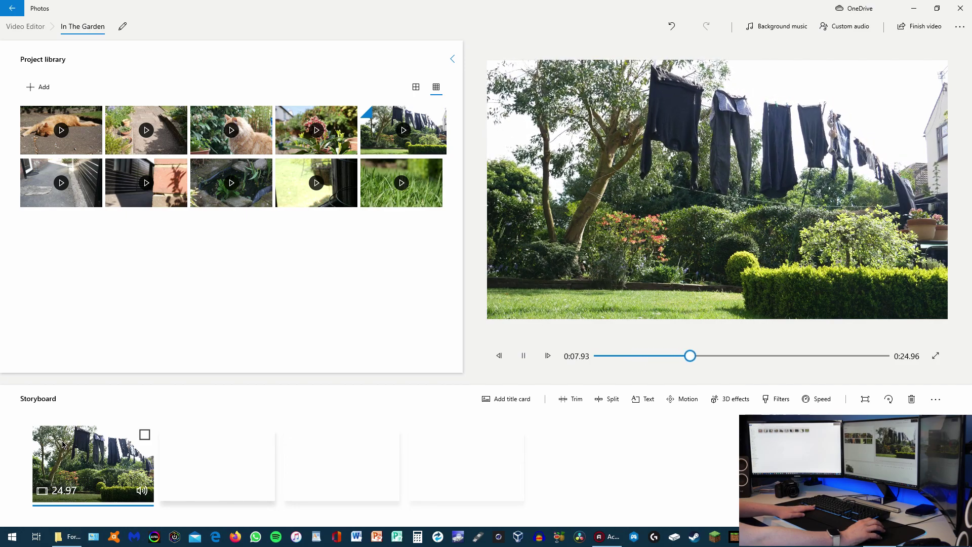
key("space")
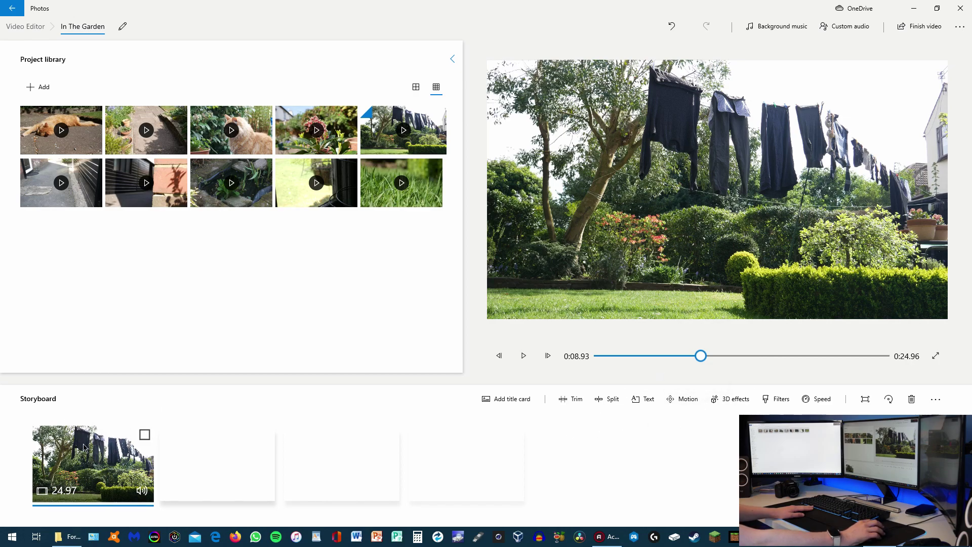
Trim the end of the washing-line clip so that only its first 5.16 seconds are kept
left_click(567, 401)
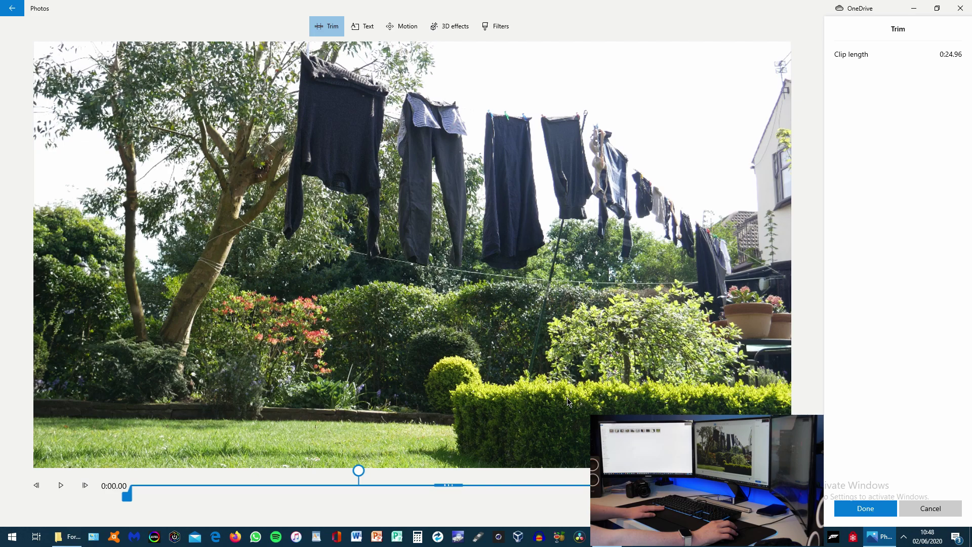
left_click_drag(448, 485, 405, 509)
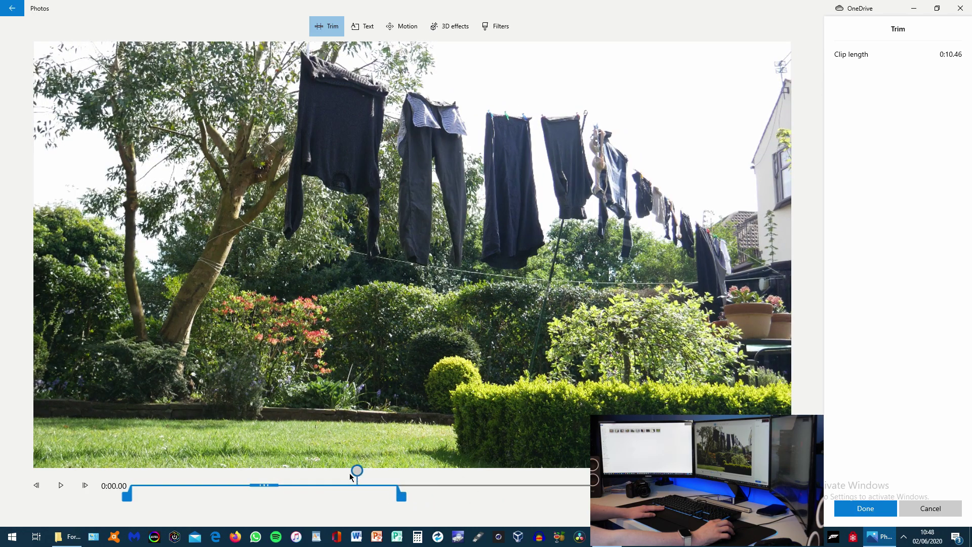
left_click_drag(349, 476, 134, 462)
left_click(67, 487)
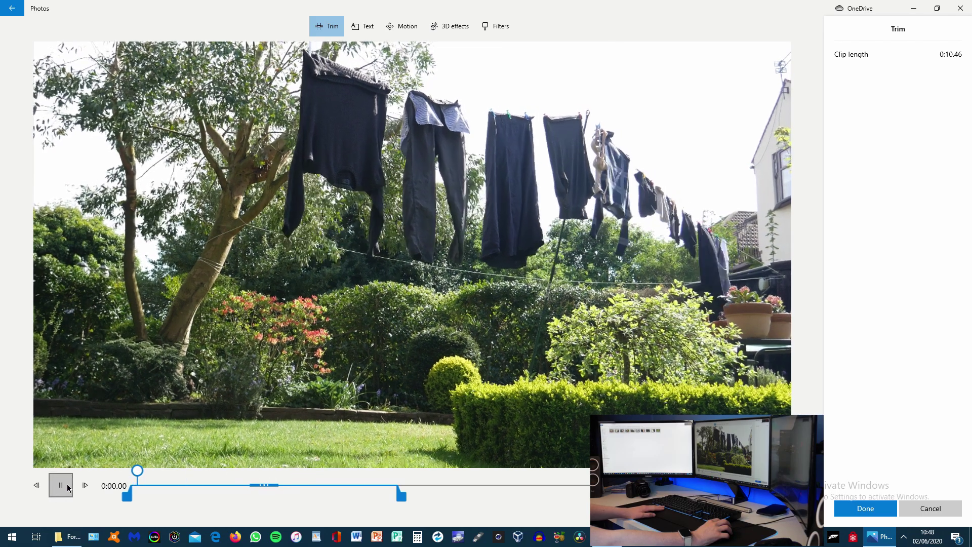
left_click(85, 485)
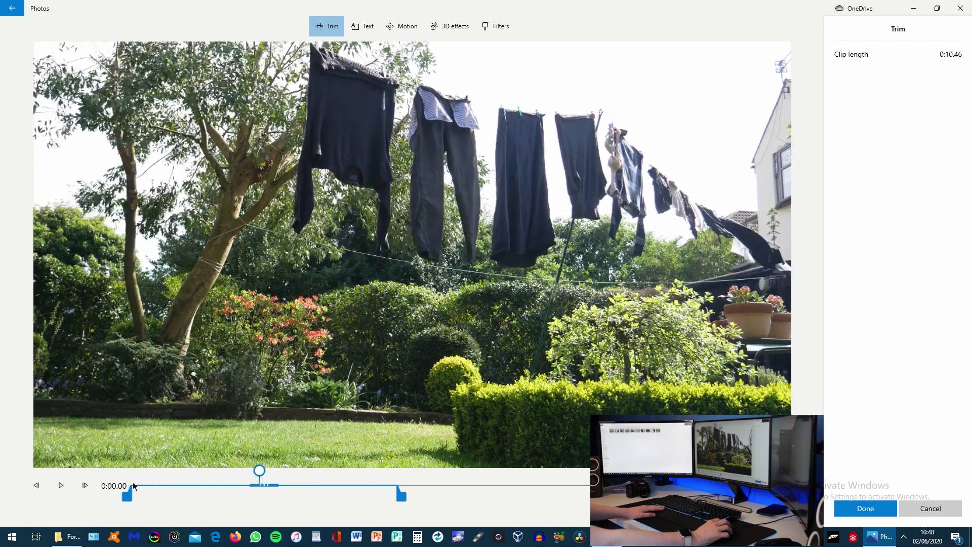
left_click_drag(403, 496, 274, 500)
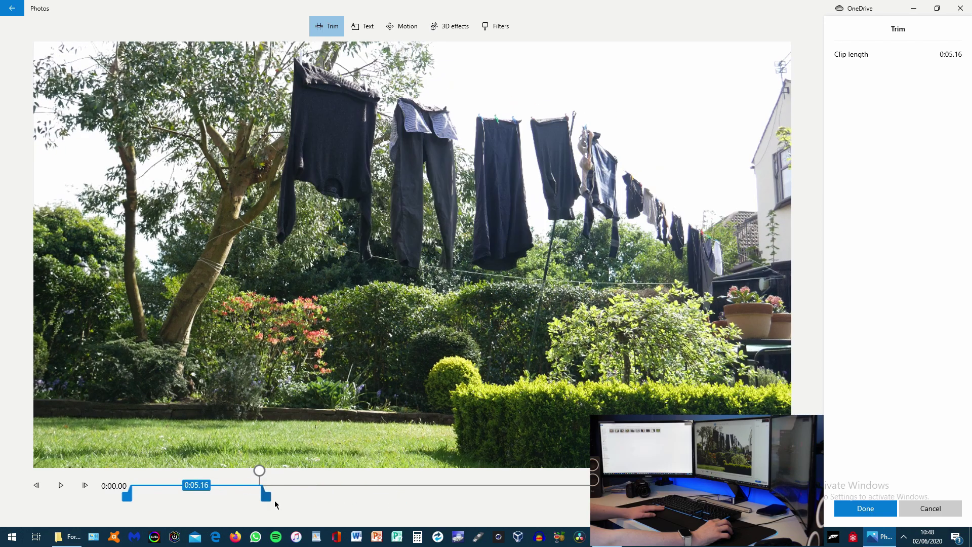
left_click(859, 513)
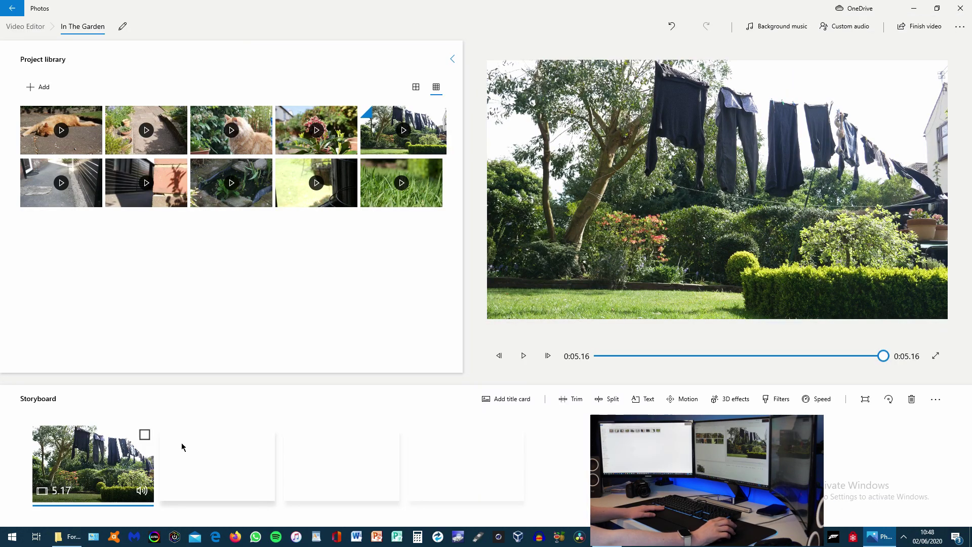
left_click(518, 361)
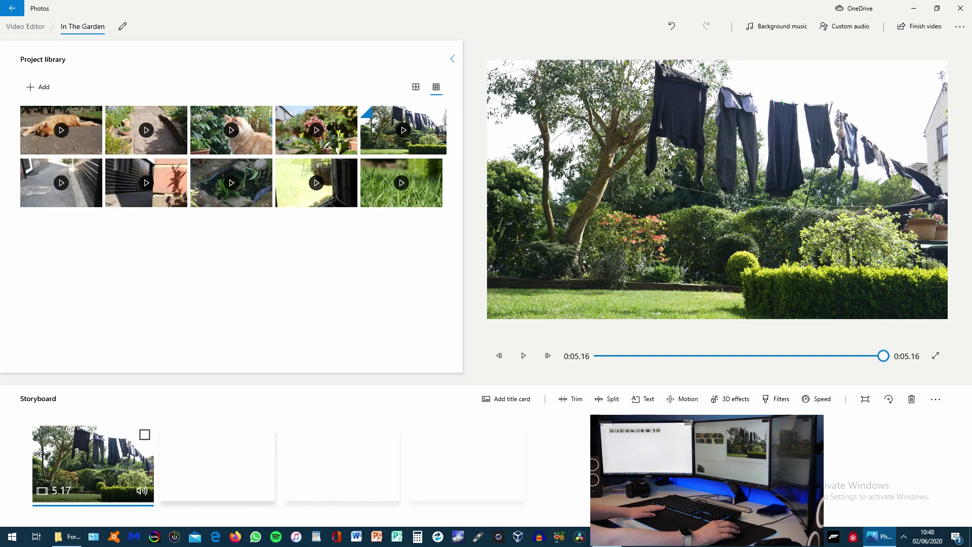
Add the text "In The Garden" to the washing-line clip in the Cinema animated style
left_click(641, 399)
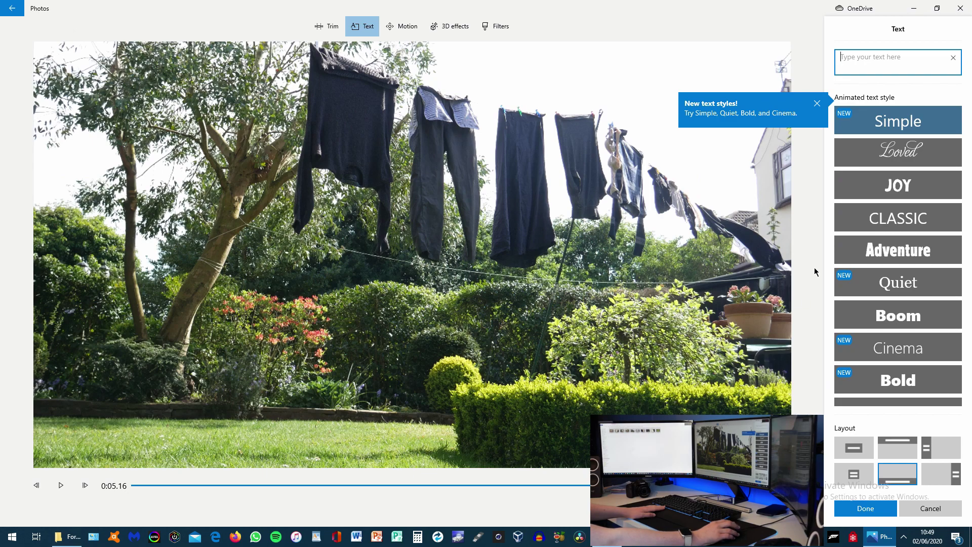
scroll(882, 246, "down", 5)
scroll(906, 384, "up", 1)
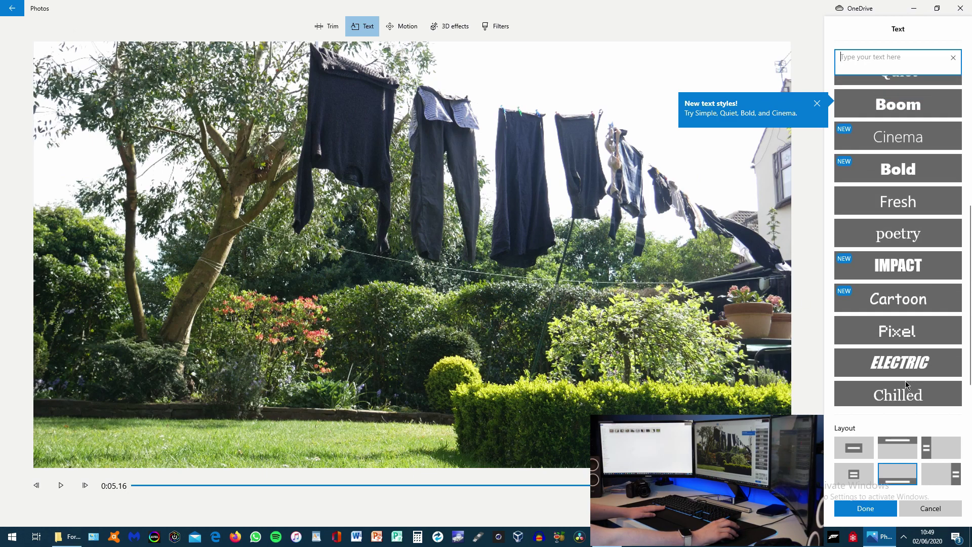
scroll(905, 385, "up", 4)
scroll(941, 374, "down", 5)
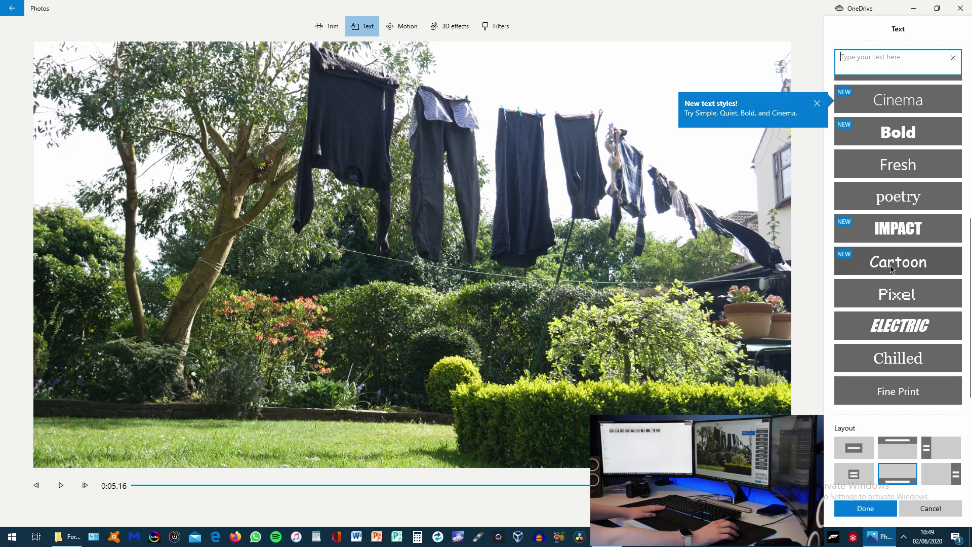
scroll(903, 351, "up", 5)
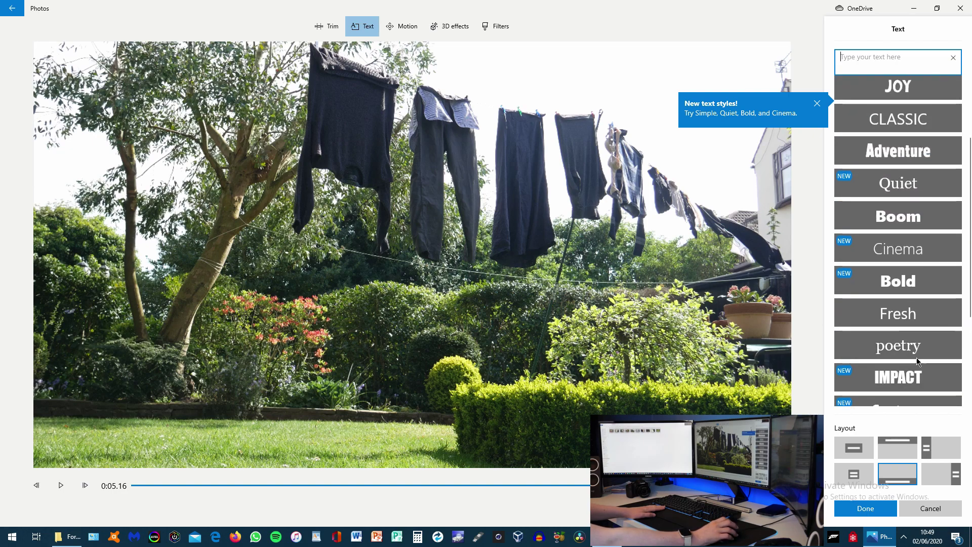
scroll(903, 350, "up", 1)
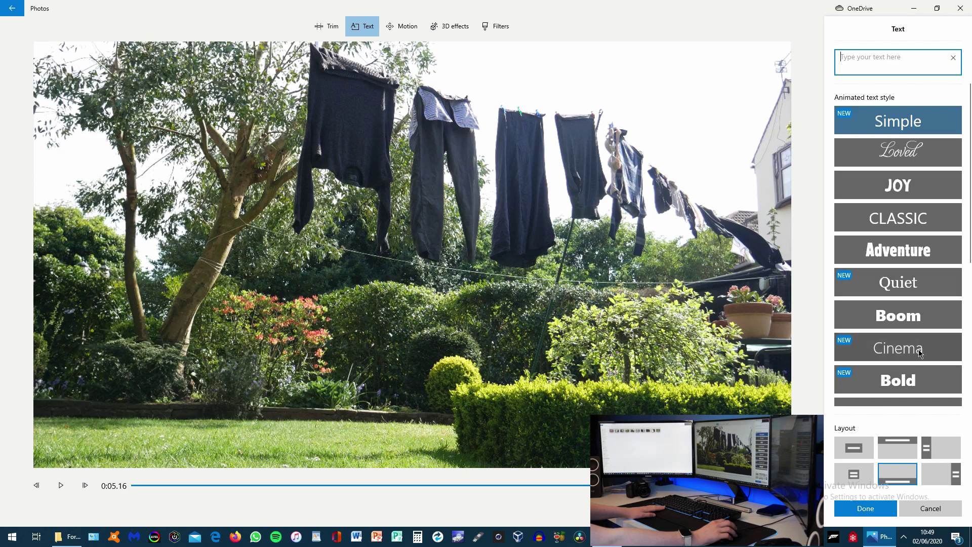
left_click(897, 353)
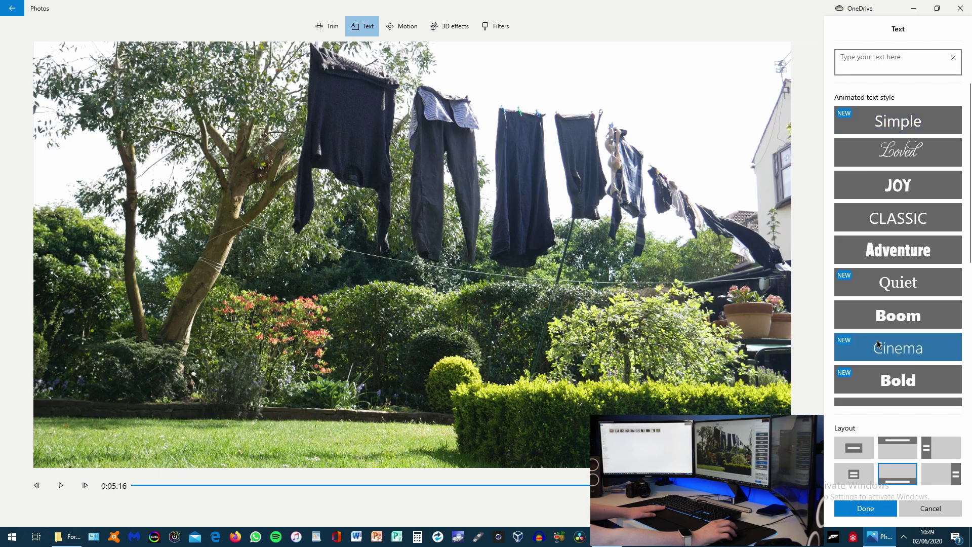
left_click(891, 60)
type("In The ")
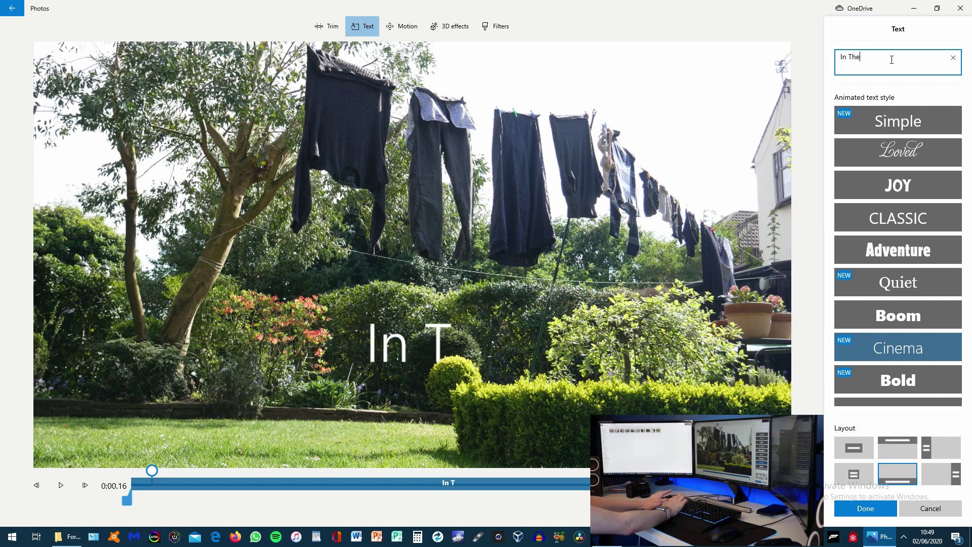
type("Garden")
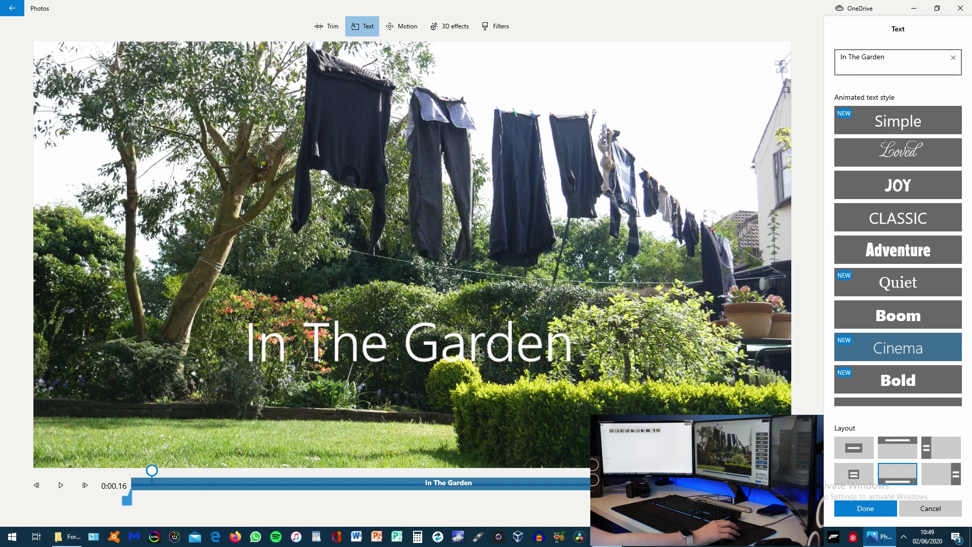
Try several layouts for the title text and choose the centred Title 1 layout
left_click(859, 470)
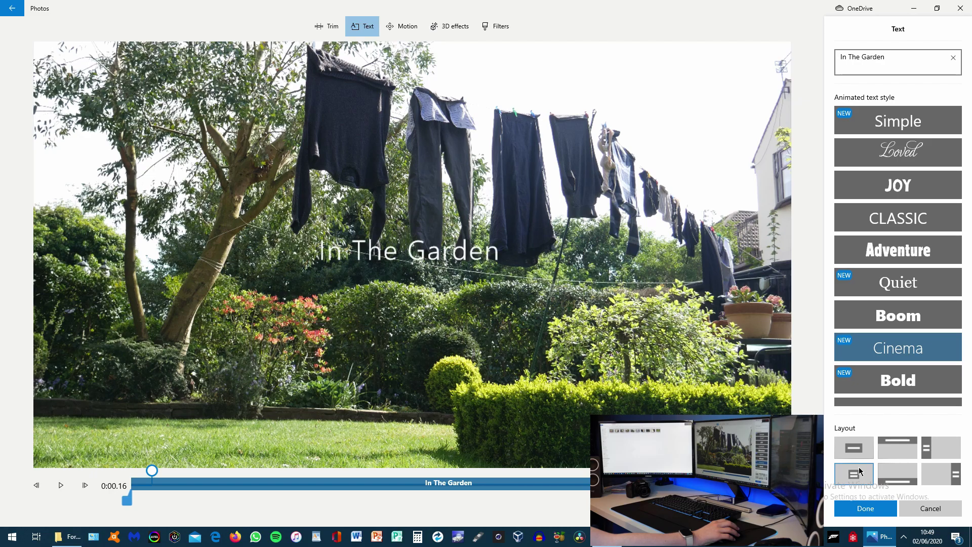
left_click(855, 448)
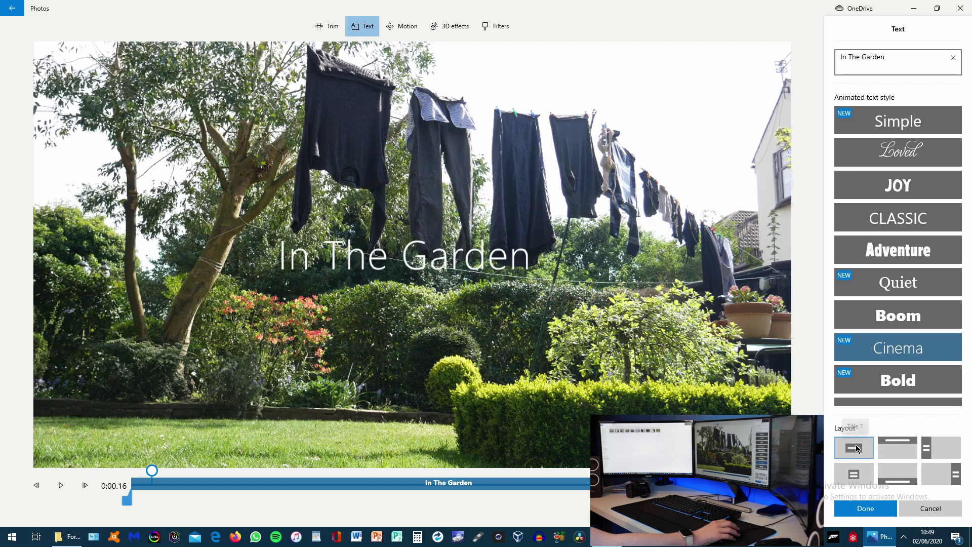
left_click(935, 448)
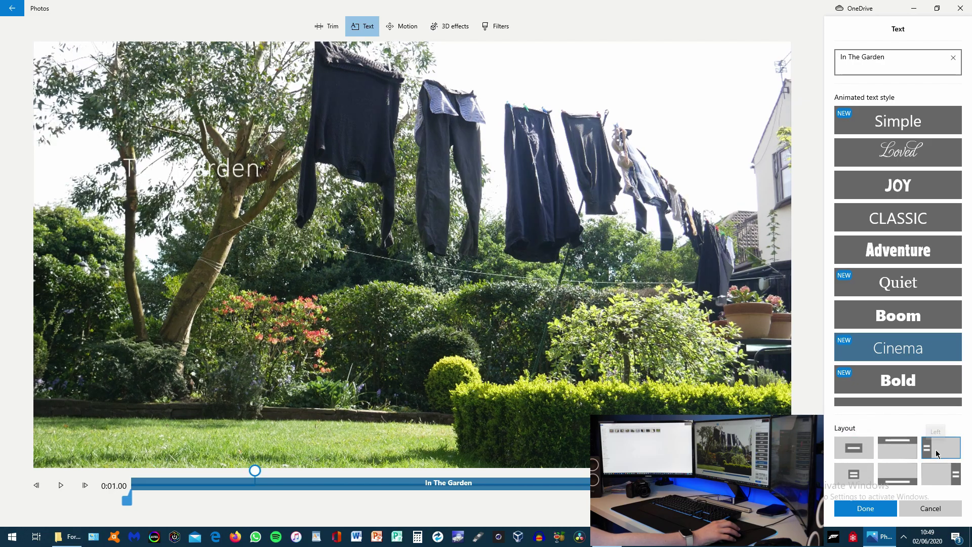
left_click(859, 450)
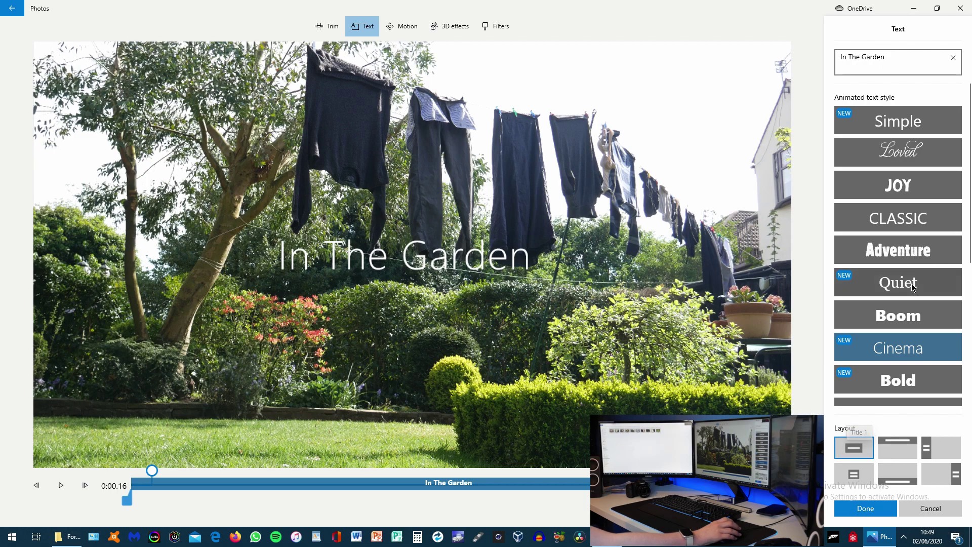
Apply the Cinema-style title with its centred layout to the washing-line clip and play the clip from the start
scroll(893, 271, "down", 5)
scroll(918, 351, "up", 5)
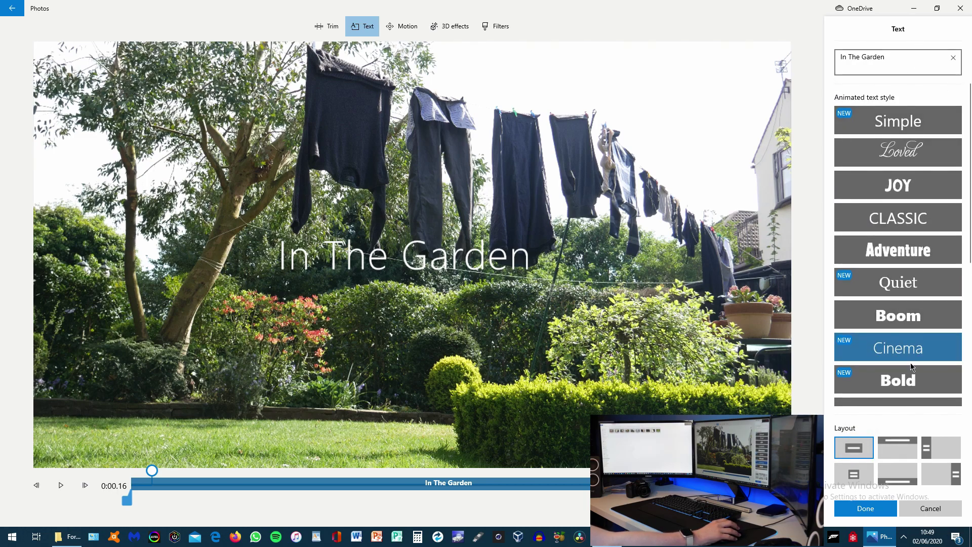
left_click(865, 508)
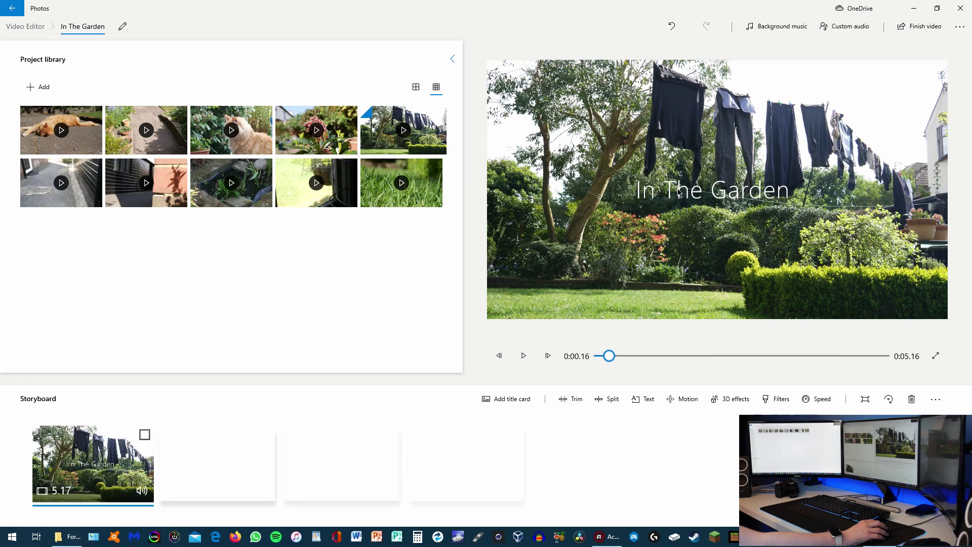
left_click_drag(609, 356, 568, 360)
left_click(522, 357)
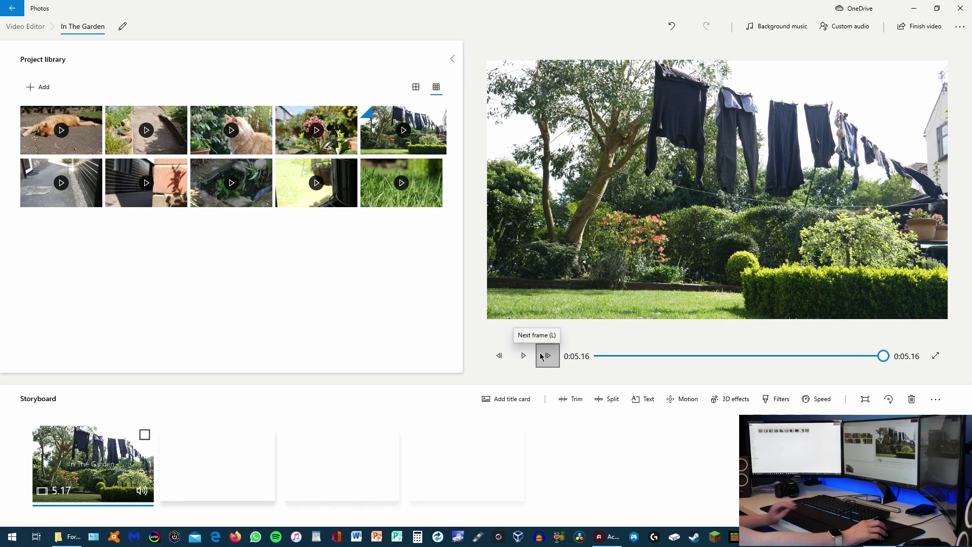
Look at the available background music tracks and close the list without choosing one
left_click(771, 33)
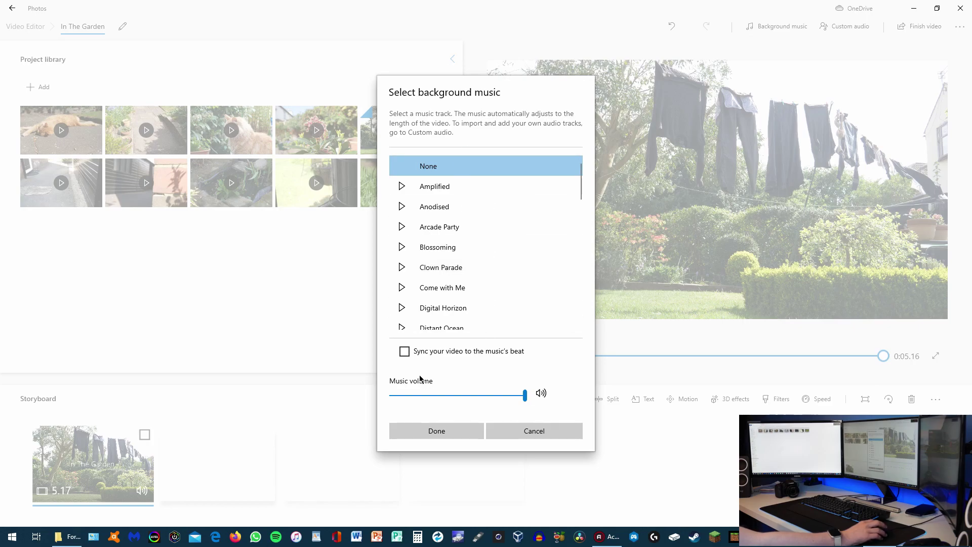
left_click(532, 434)
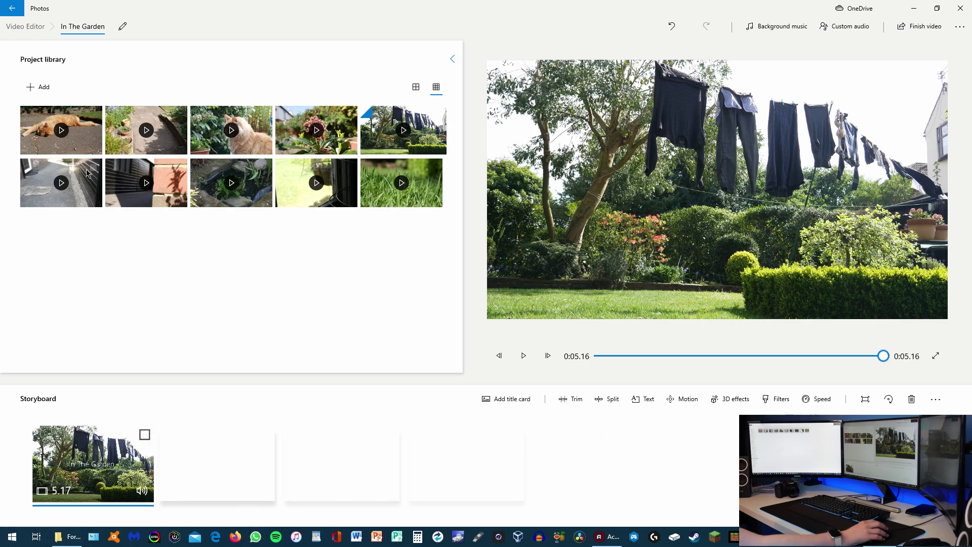
Add the sleeping-cat clip after the washing-line clip and trim its end to a clip length of 0:09.13
left_click_drag(81, 135, 232, 453)
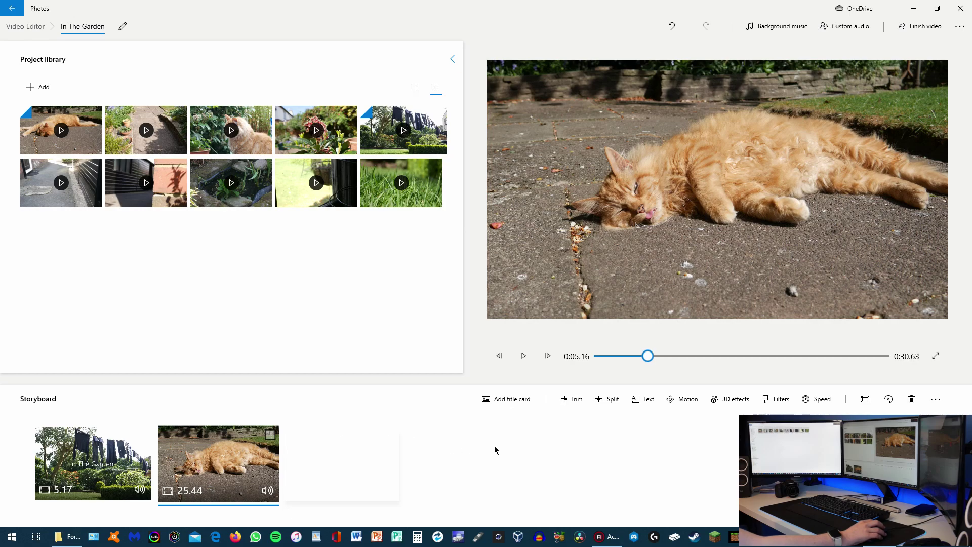
left_click(574, 400)
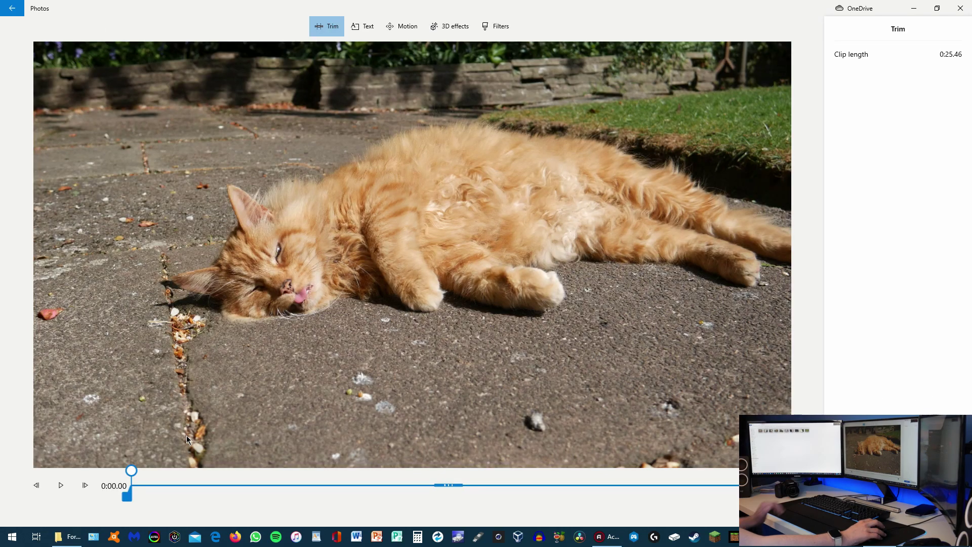
key("Escape")
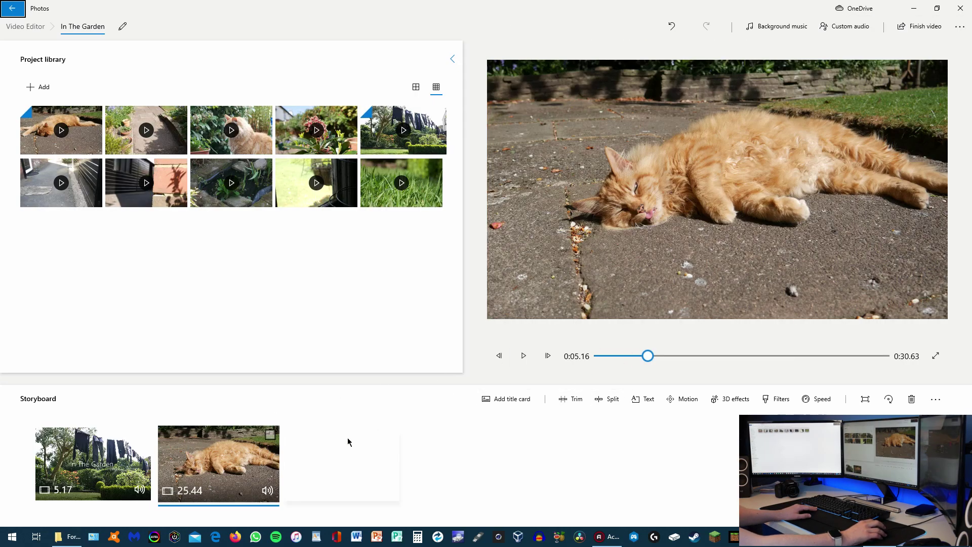
left_click(576, 400)
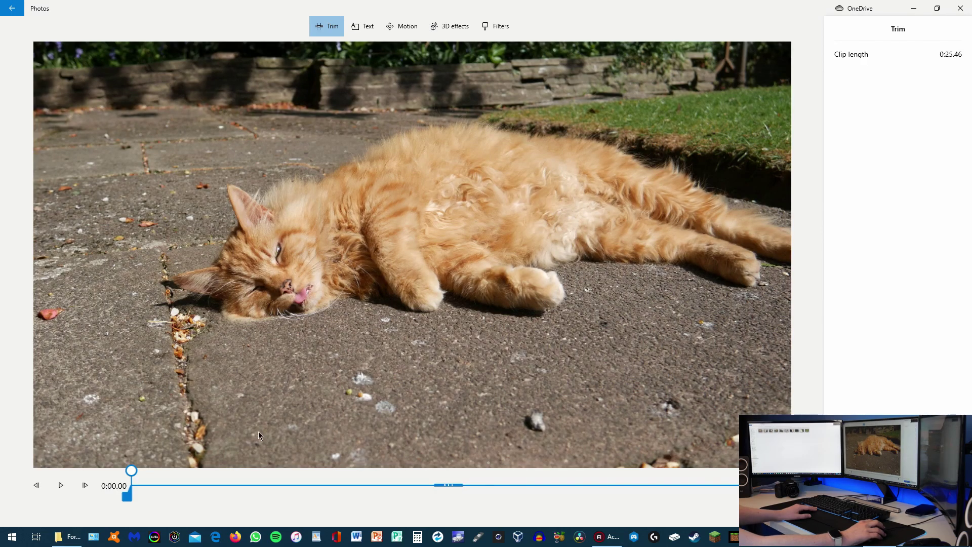
left_click(63, 490)
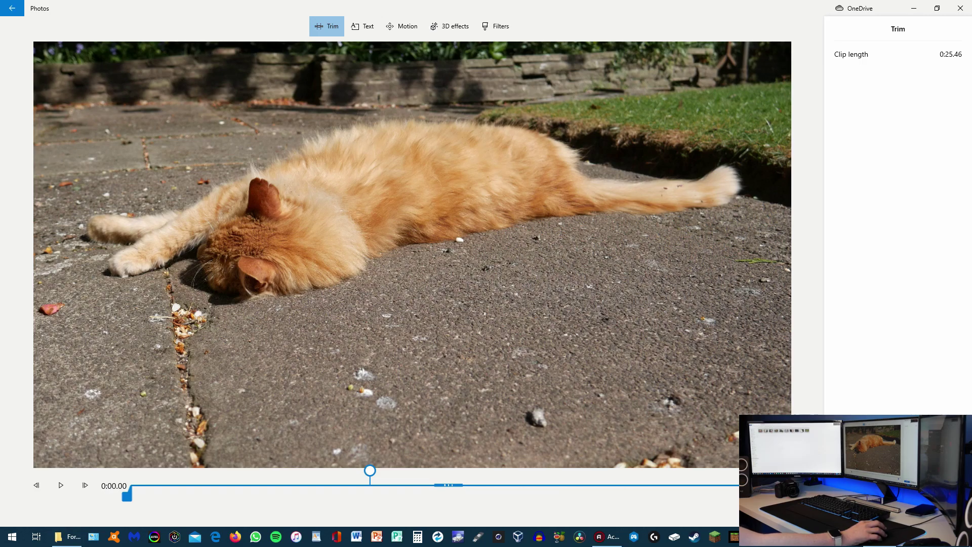
left_click_drag(757, 496, 367, 504)
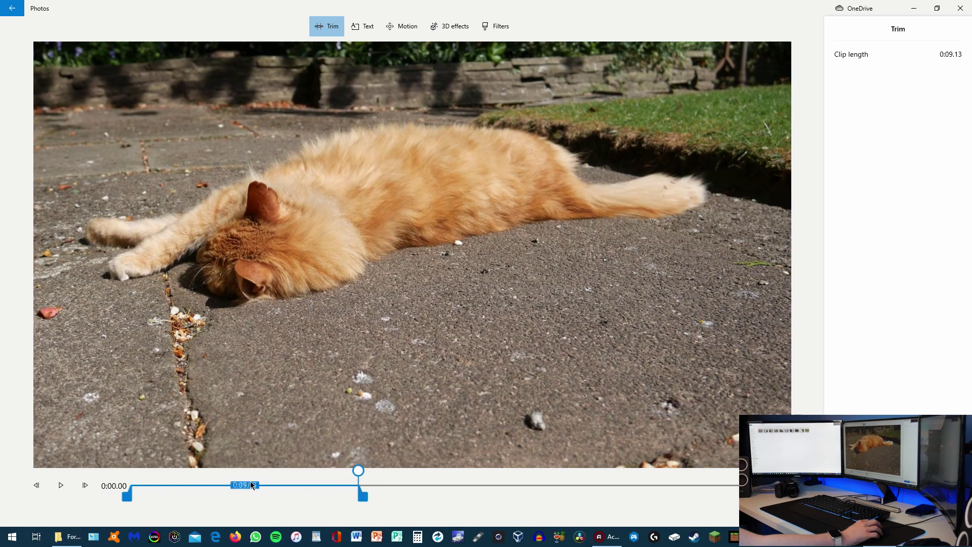
left_click(864, 508)
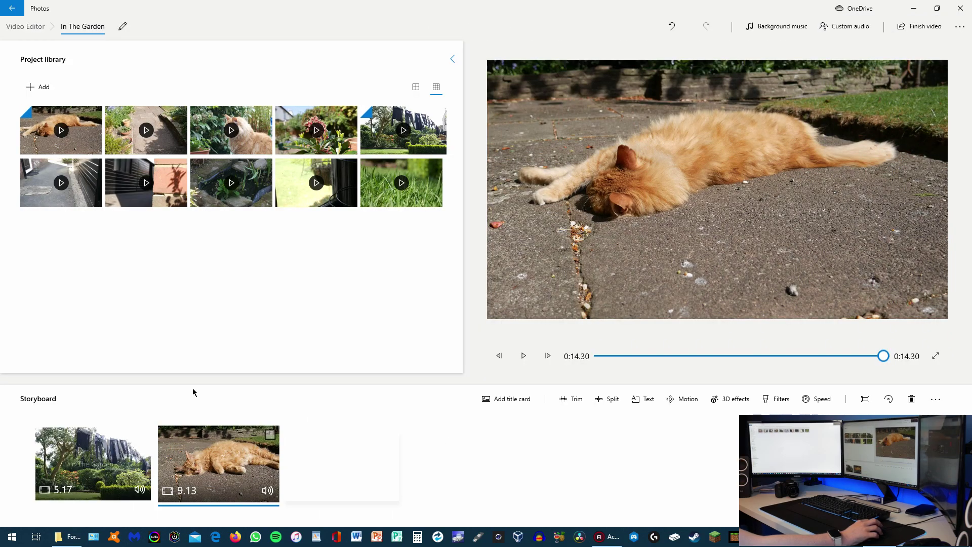
Play the video back from the beginning through both clips
left_click_drag(658, 353, 577, 356)
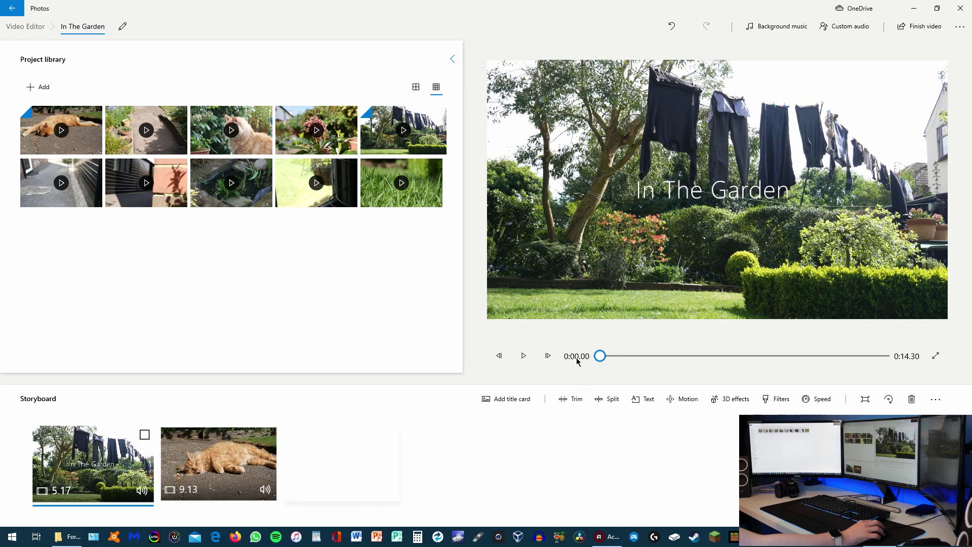
left_click(522, 356)
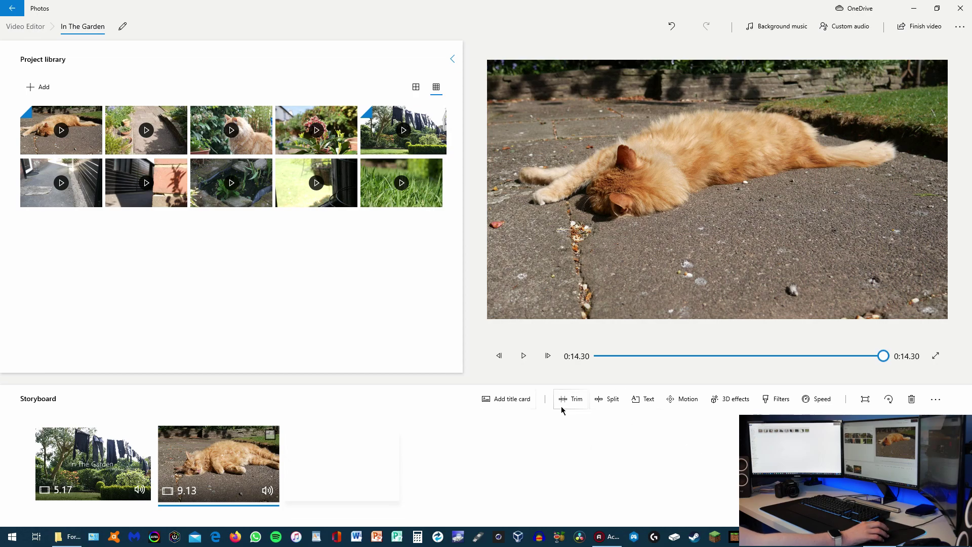
Select the washing-line clip in the storyboard and look over its resize, rotate and removal options
left_click(137, 448)
left_click(144, 435)
left_click(144, 435)
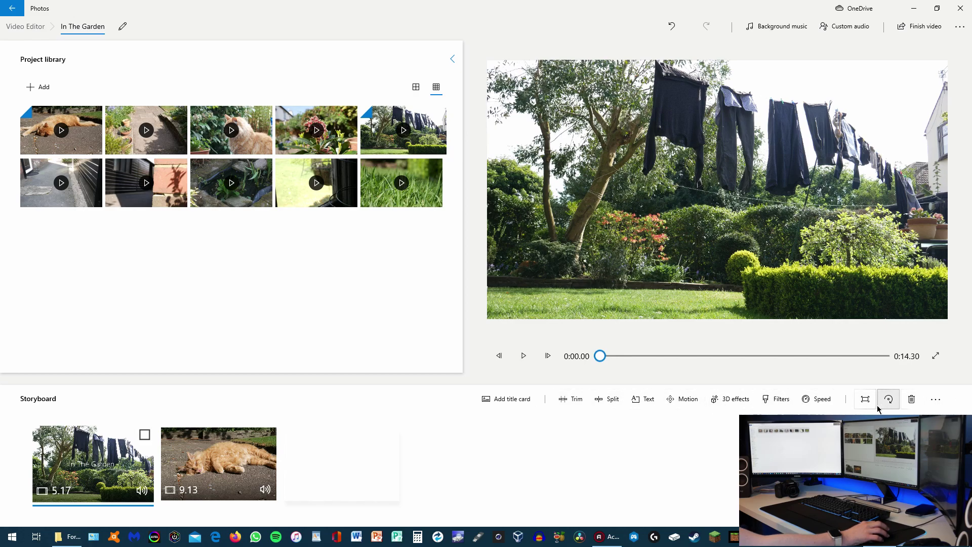
left_click(938, 399)
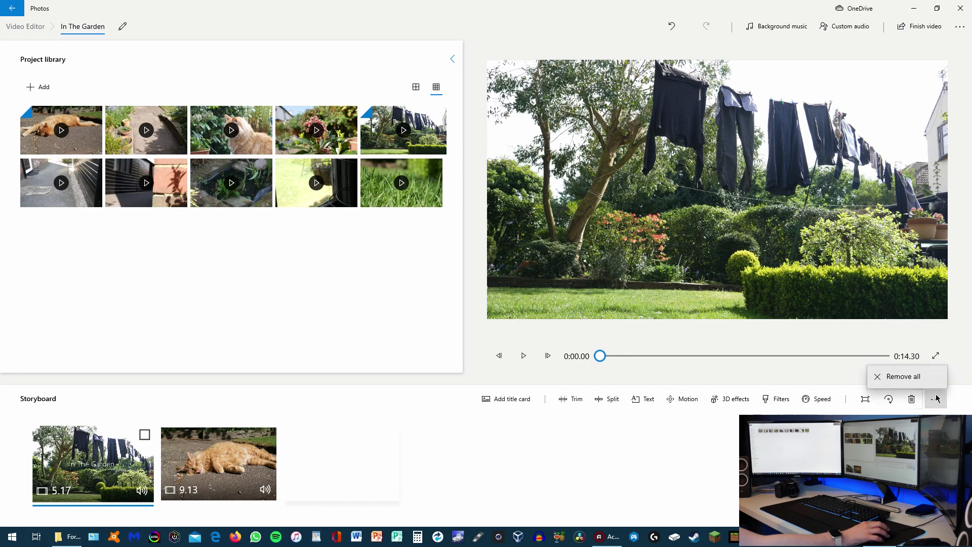
left_click(892, 401)
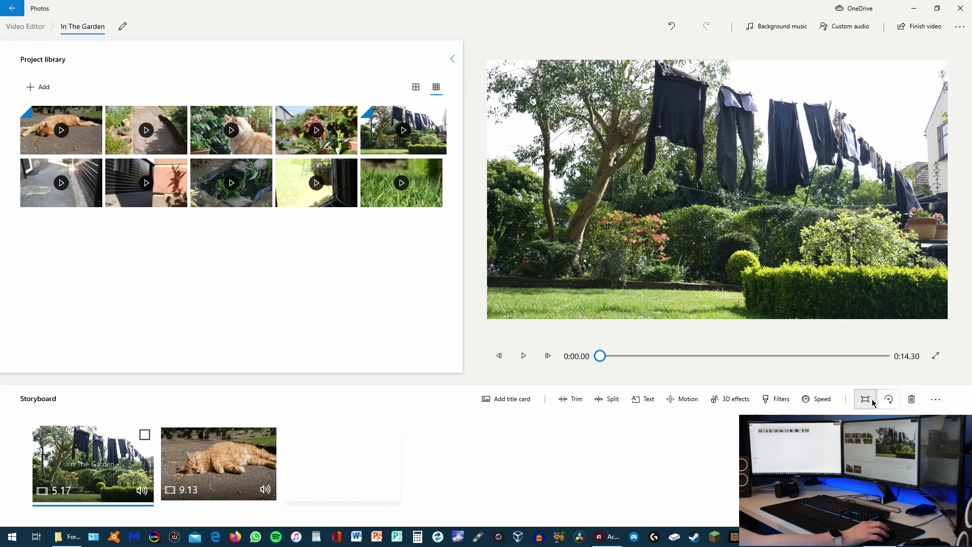
left_click(866, 400)
left_click(865, 400)
Browse the full list of 3D effects available for the washing-line clip
left_click(730, 400)
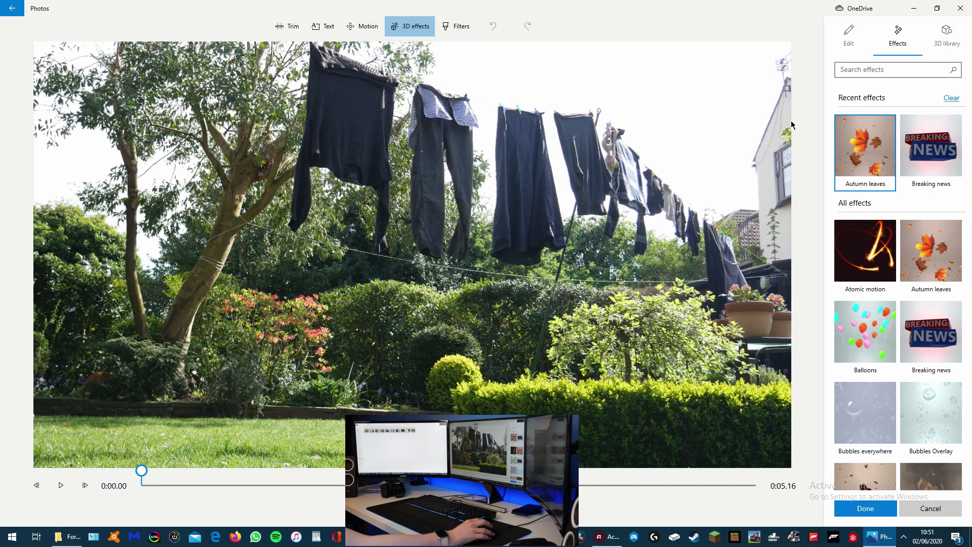
scroll(876, 132, "down", 10)
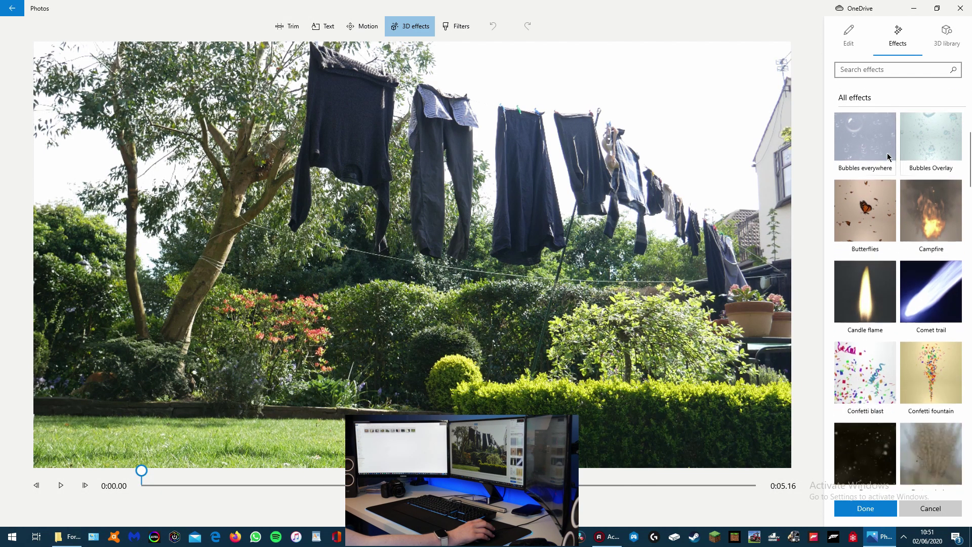
scroll(895, 162, "down", 5)
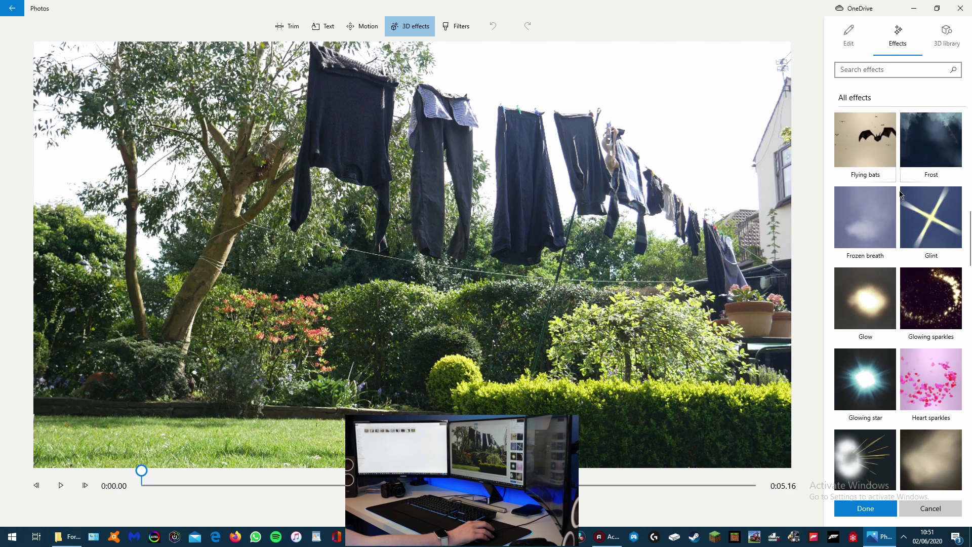
scroll(896, 254, "down", 3)
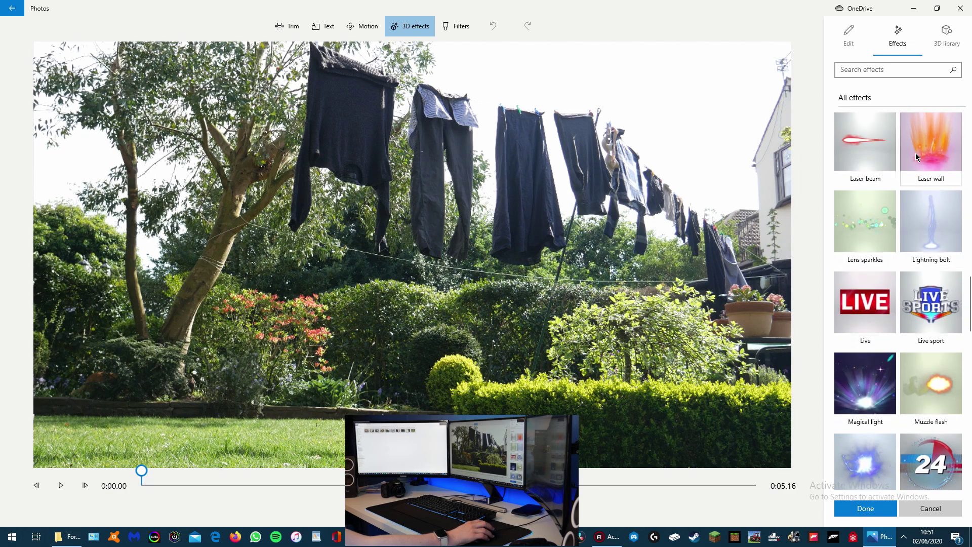
scroll(887, 309, "down", 9)
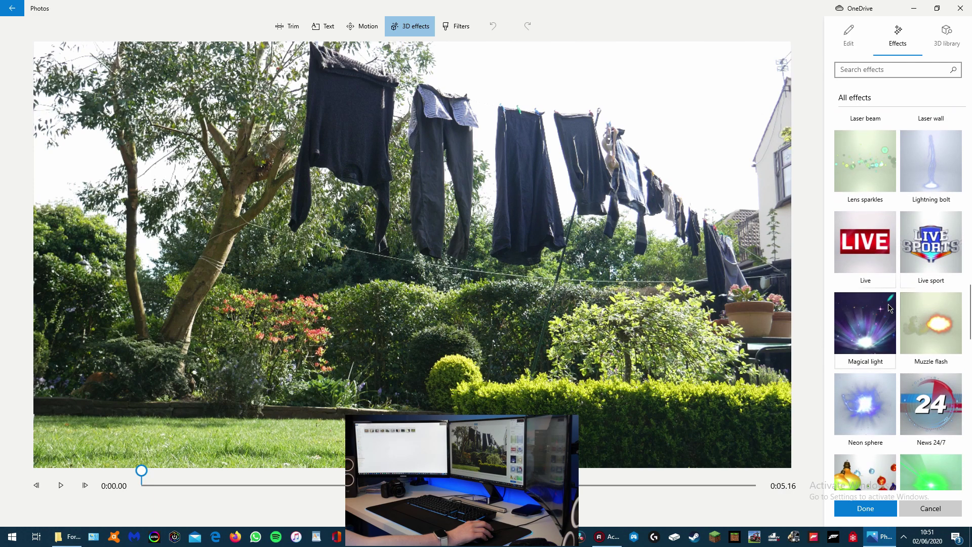
scroll(915, 281, "down", 10)
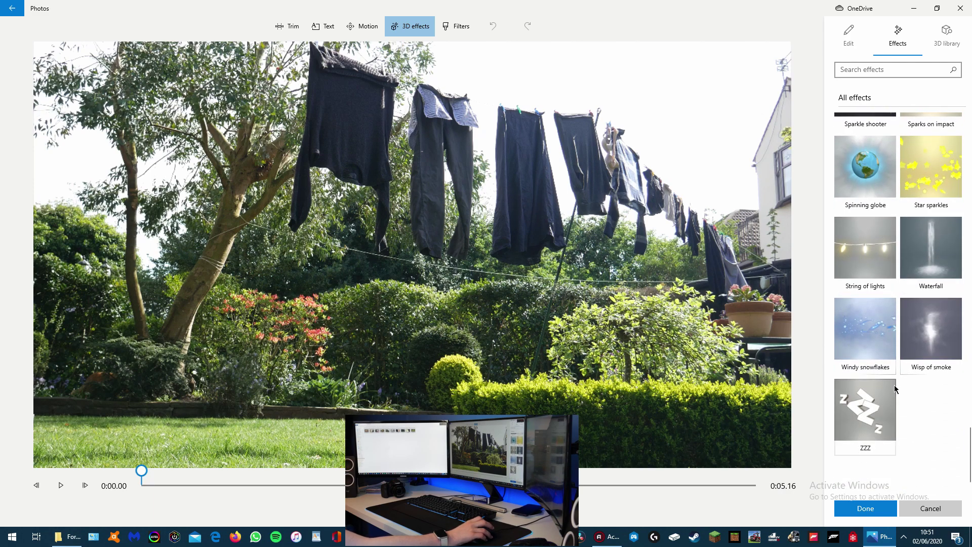
scroll(894, 388, "up", 20)
scroll(878, 346, "up", 15)
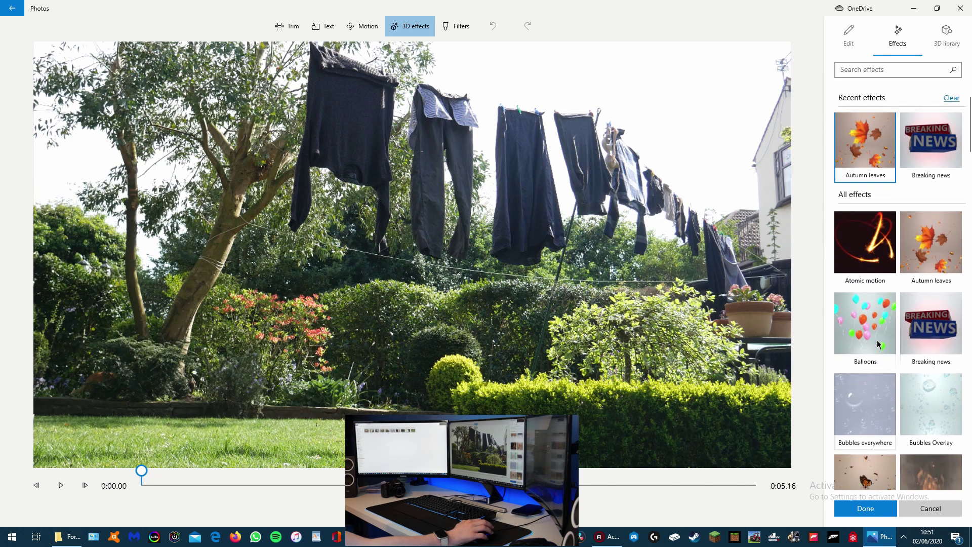
Try an enlarged Breaking news 3D effect with a delayed start in the washing-line picture's lower-right area, then discard it
left_click(943, 178)
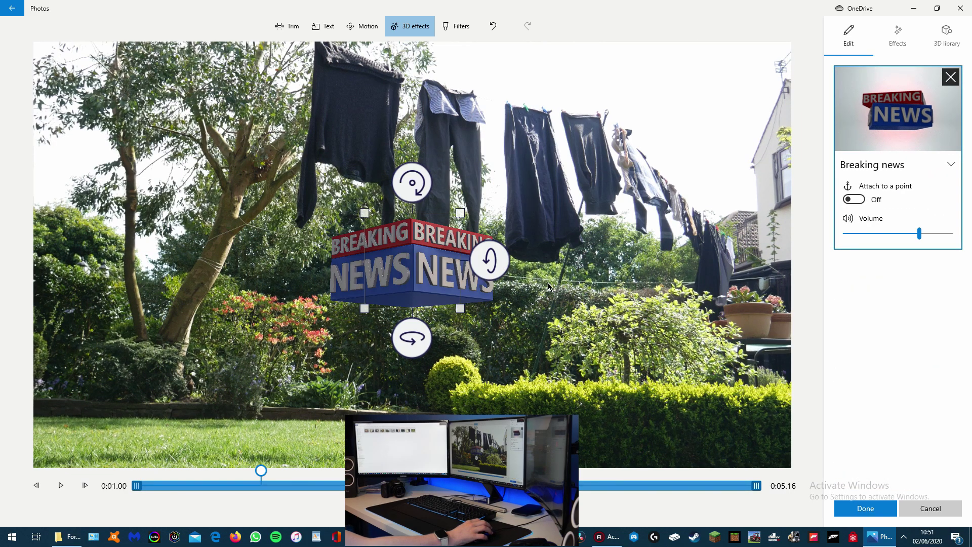
left_click_drag(401, 190, 418, 181)
mouse_move(465, 309)
left_mouse_down()
mouse_move(507, 363)
mouse_move(473, 320)
left_mouse_up()
left_click_drag(440, 279, 702, 397)
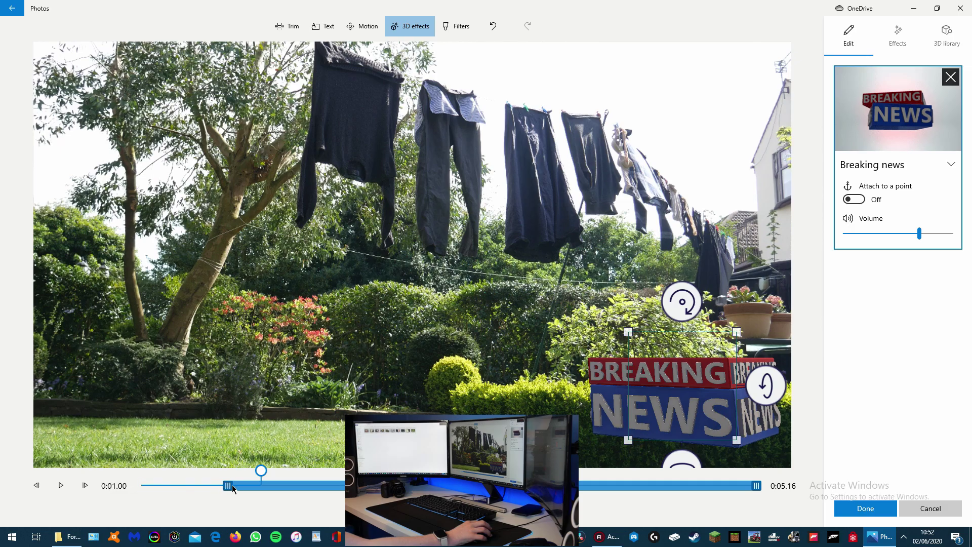
left_click_drag(260, 473, 217, 472)
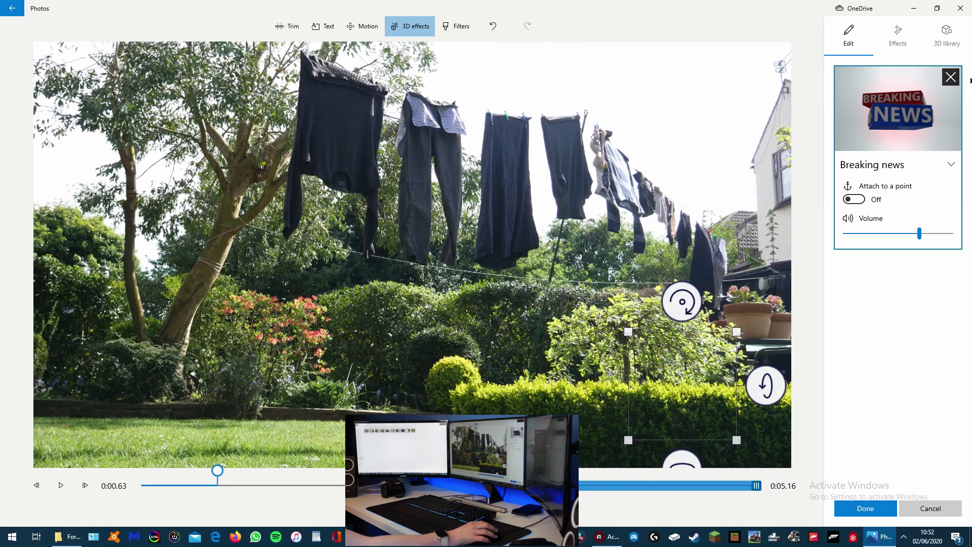
left_click(950, 77)
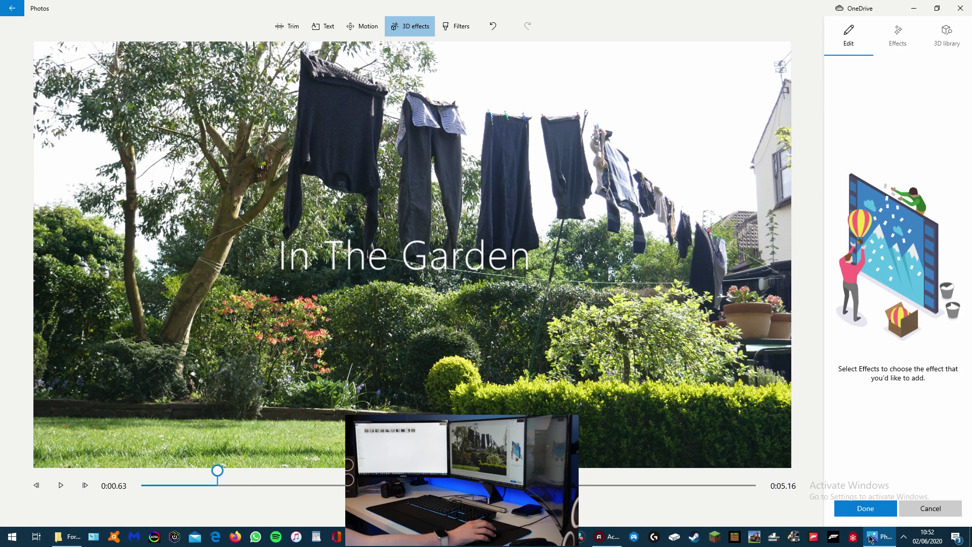
left_click(930, 508)
Add the Breaking news 3D effect to the lower-right corner of the sleeping-cat picture and play the video back
left_click(208, 468)
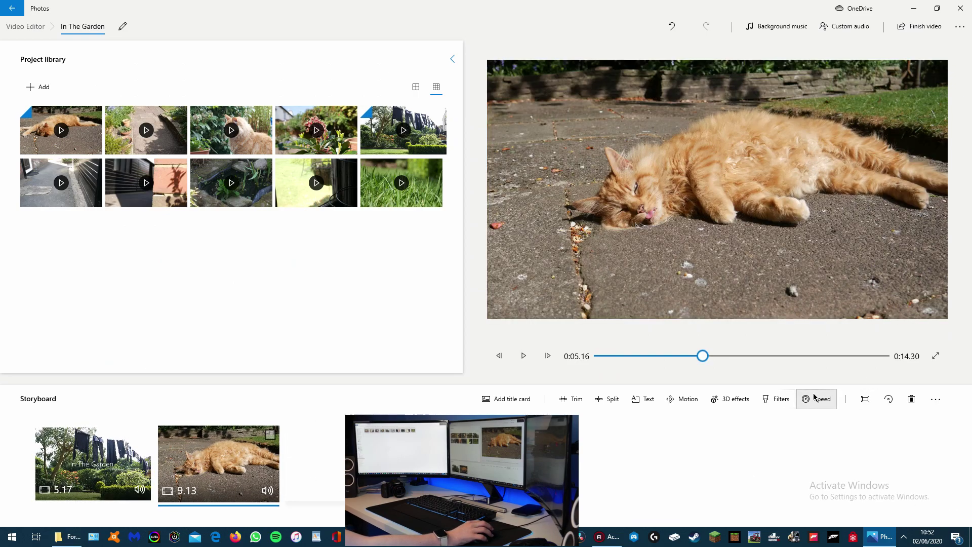
left_click(734, 399)
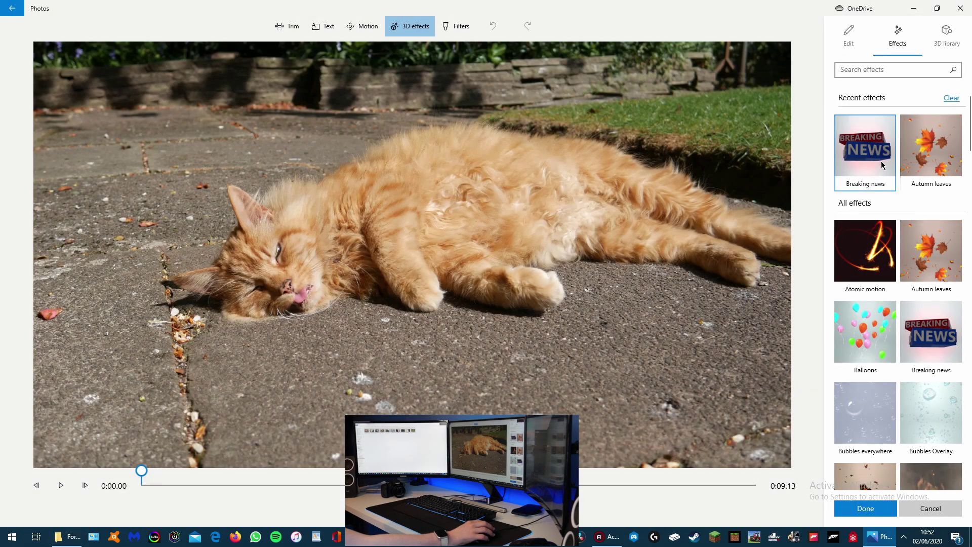
left_click(874, 165)
left_click_drag(407, 272, 689, 414)
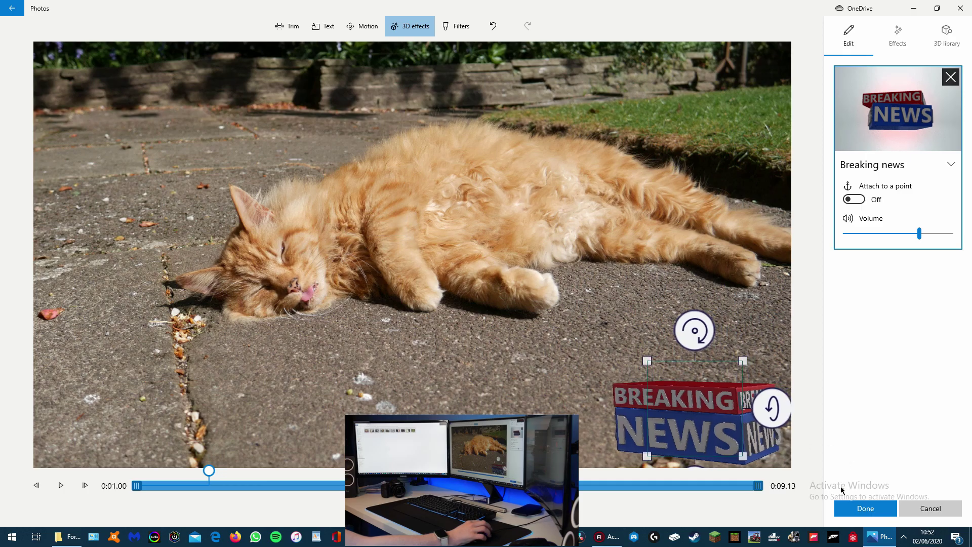
left_click(859, 510)
left_click(524, 356)
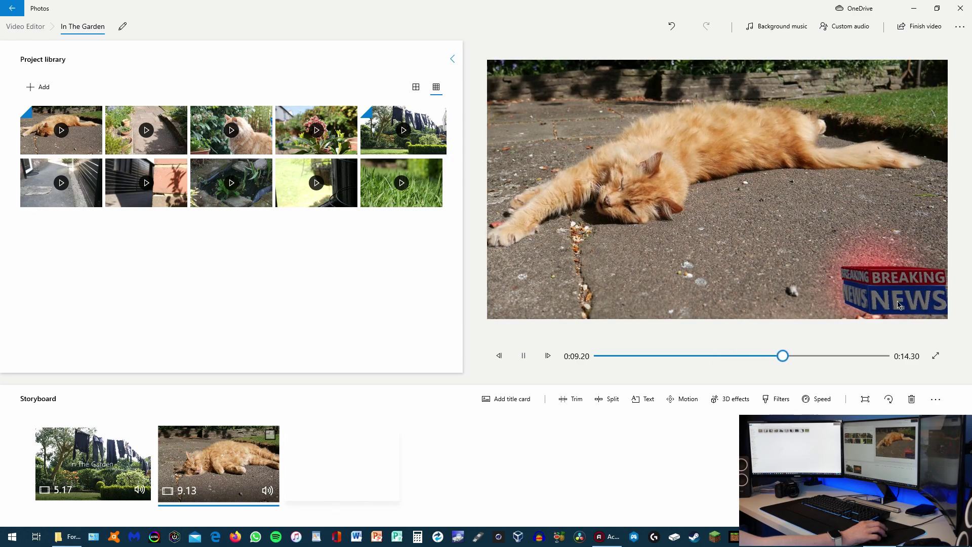
left_click(524, 357)
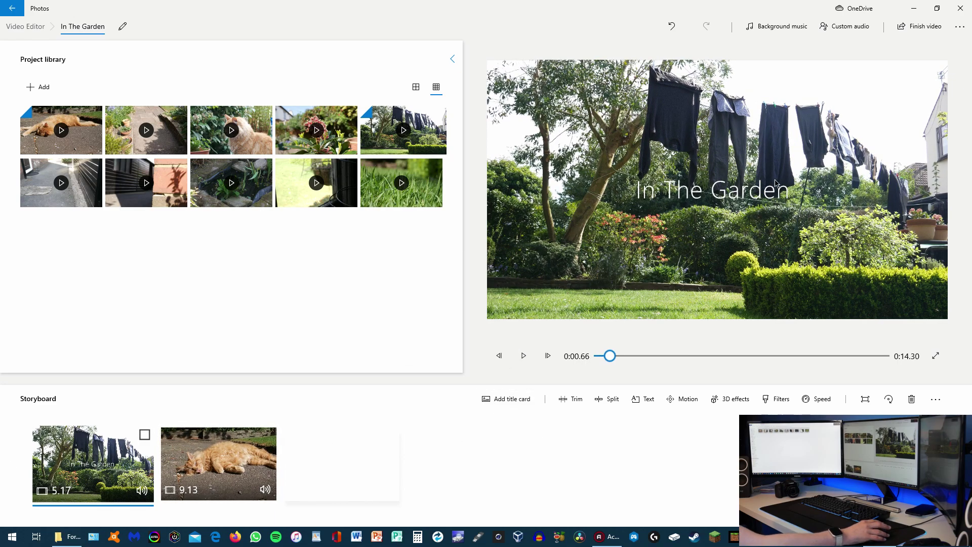
Add the grass clip after the sleeping-cat clip in the storyboard and play it back
left_click_drag(400, 200, 397, 461)
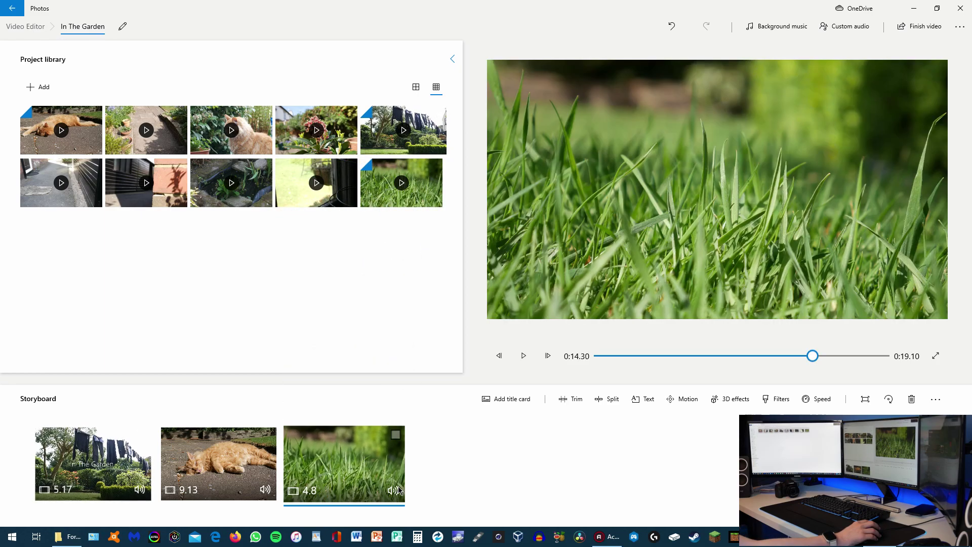
left_click(530, 358)
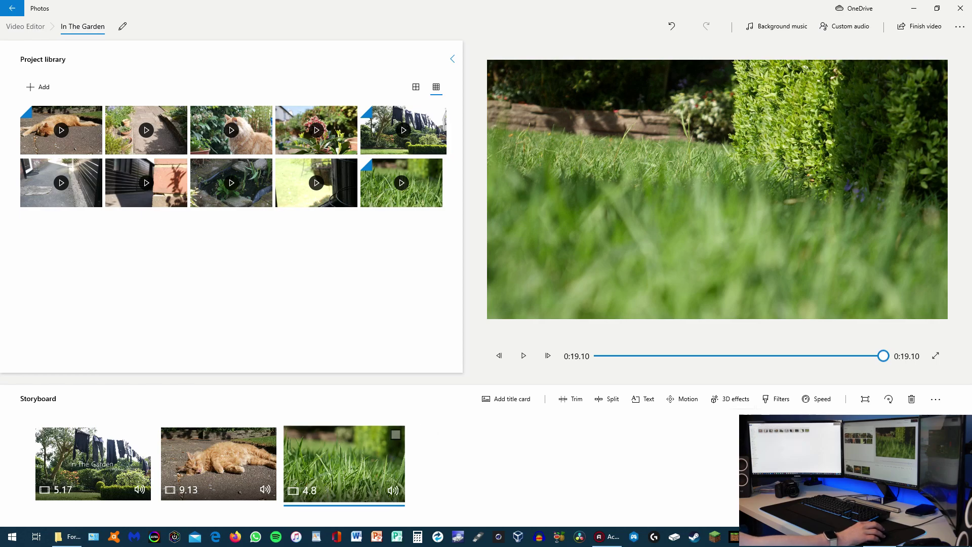
Try the Adventure, Denim, Brassy and Energy filters on the grass clip
left_click(776, 398)
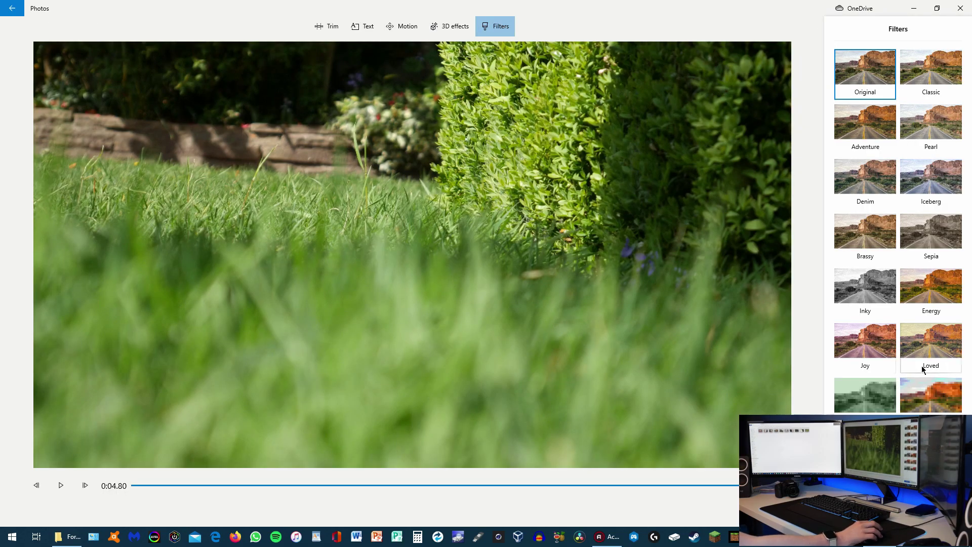
left_click(864, 127)
left_click(859, 189)
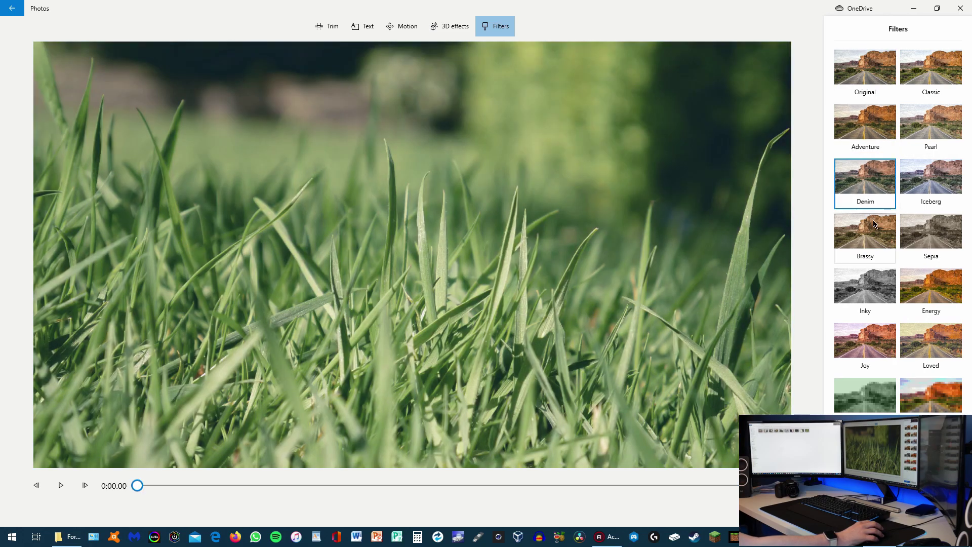
left_click(872, 220)
left_click(931, 313)
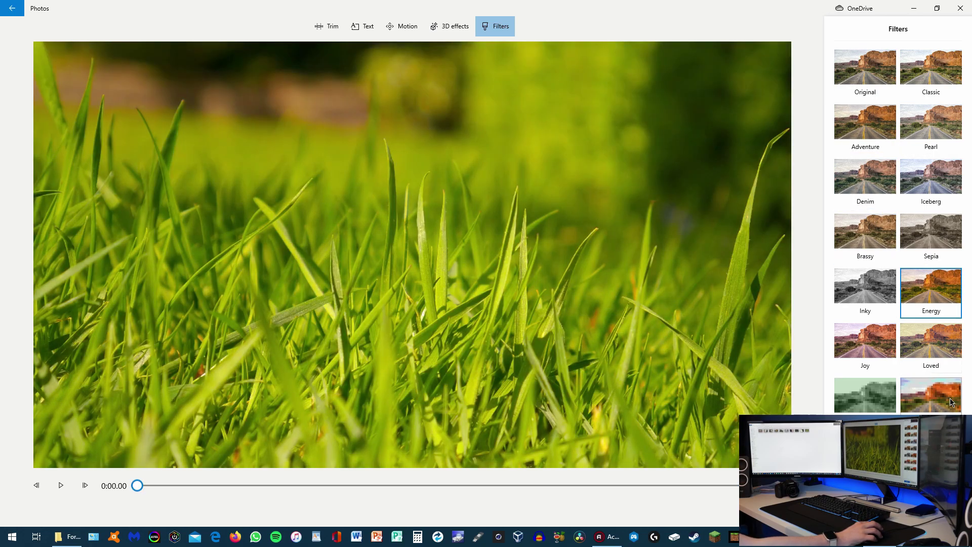
Try the Pixel, Joy, Loved and vivid pixelated filters on the grass clip, scrub through it, and leave without keeping a filter
left_click(950, 403)
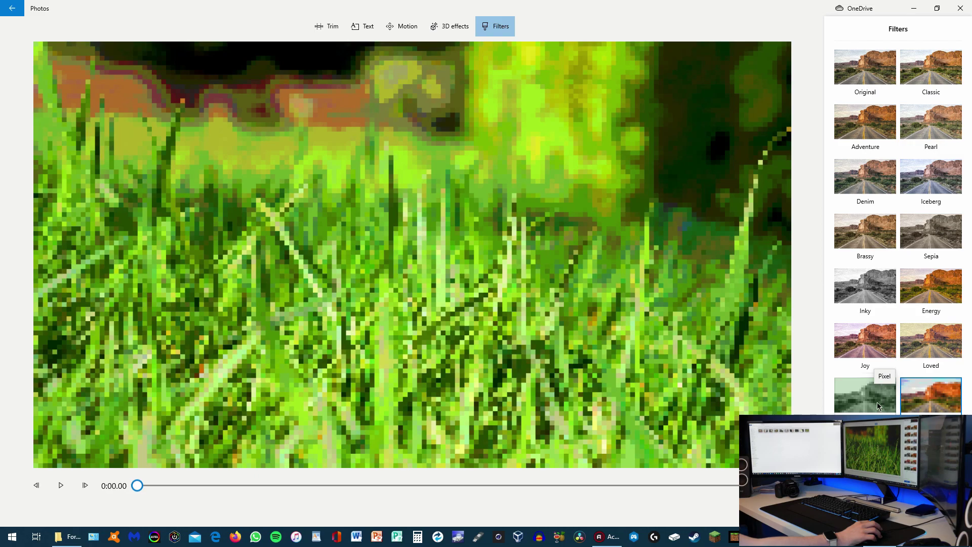
left_click(876, 402)
left_click(874, 354)
left_click(944, 369)
left_click(948, 405)
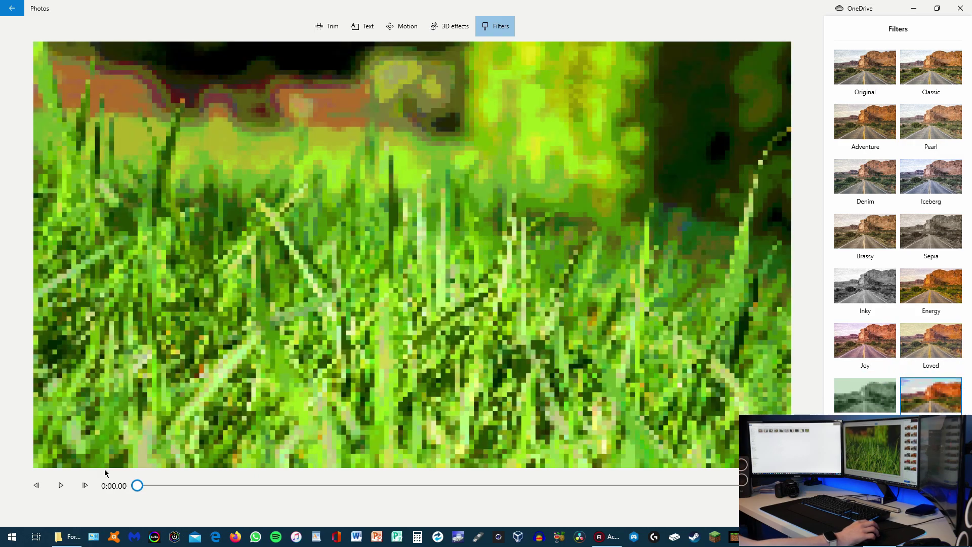
left_click_drag(152, 489, 296, 485)
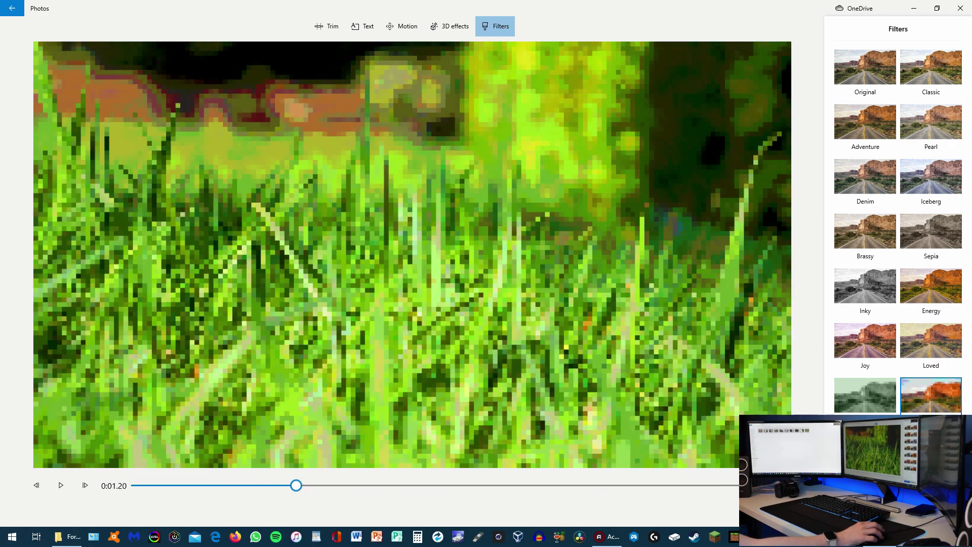
left_click(11, 8)
left_click(445, 287)
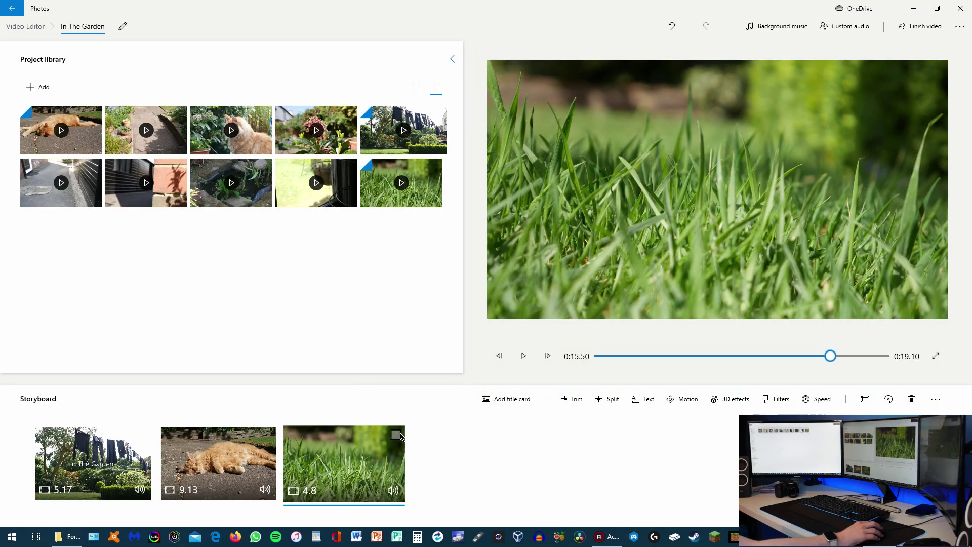
Select all three storyboard clips together and reduce the selection to the washing-line clip
left_click(396, 435)
left_click(267, 435)
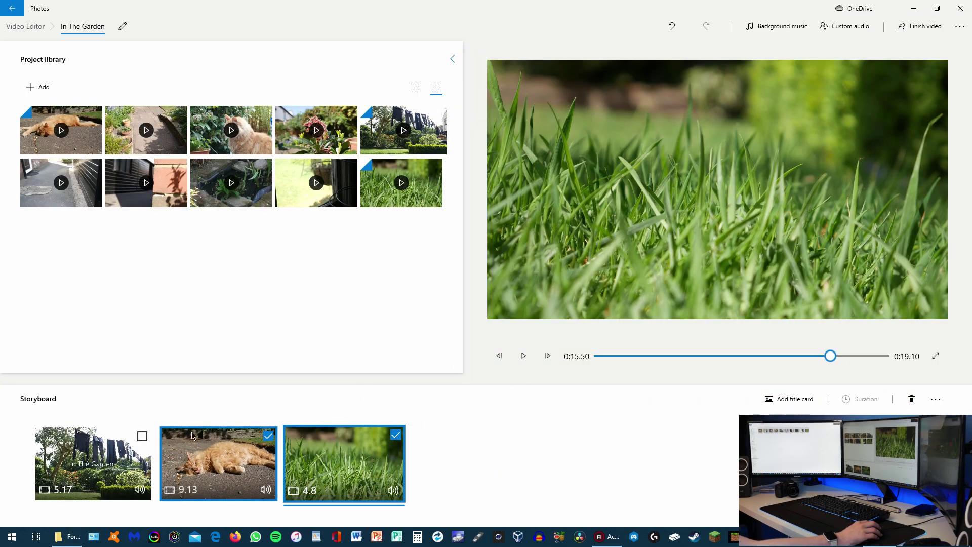
left_click(145, 435)
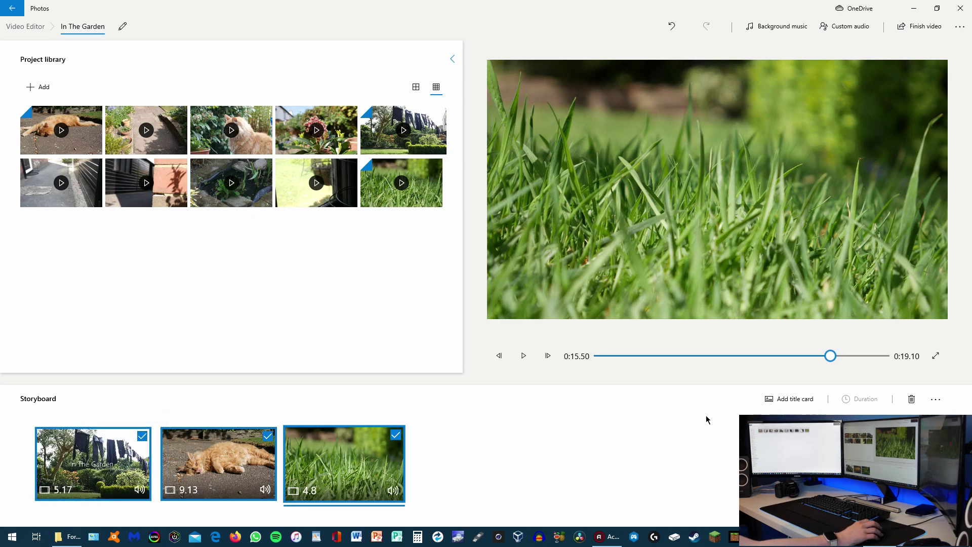
left_click(396, 434)
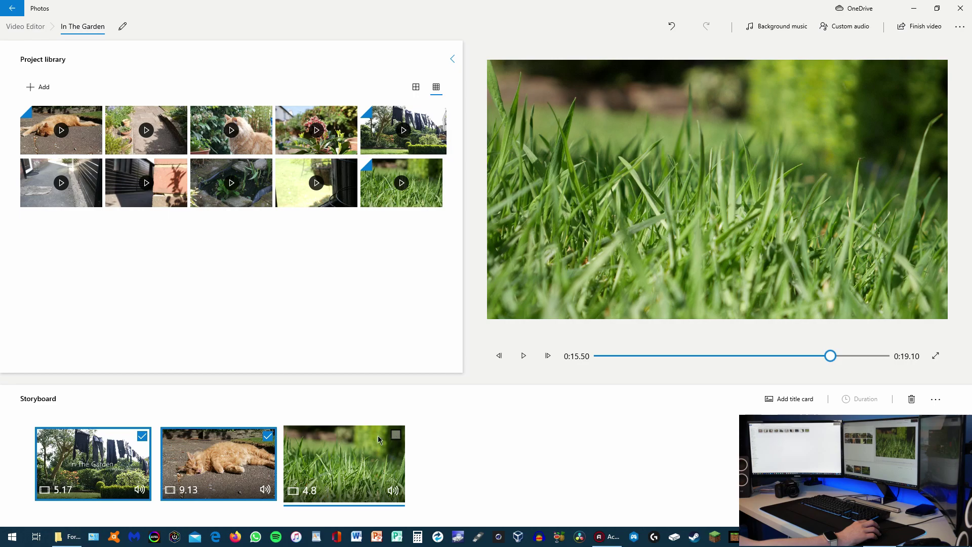
left_click(267, 435)
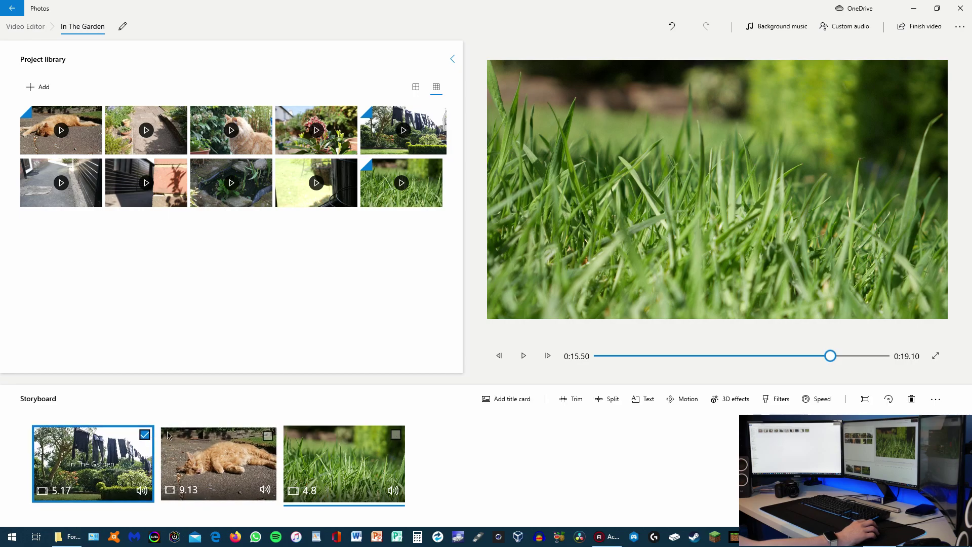
Preview the Classic, Adventure, Pearl and Iceberg filters on the washing-line clip
left_click(767, 399)
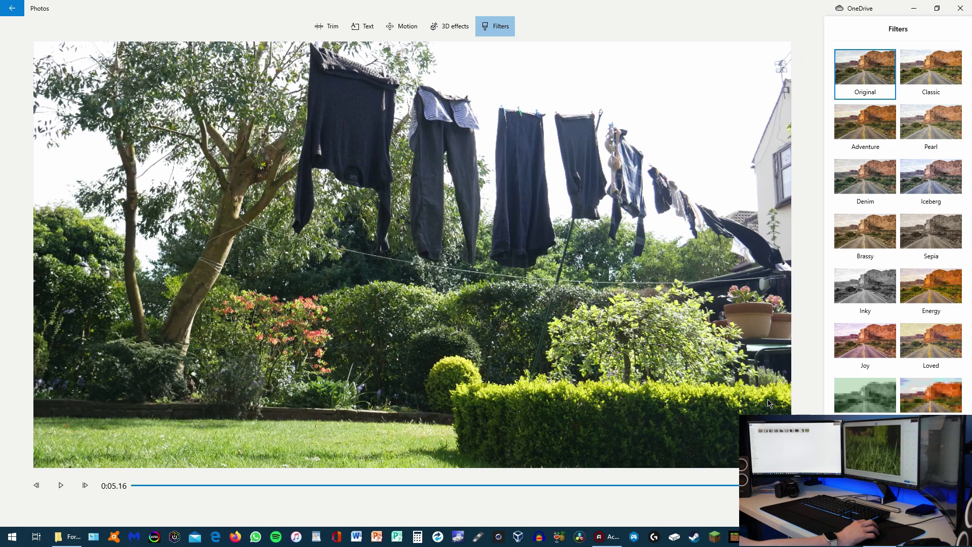
left_click(947, 94)
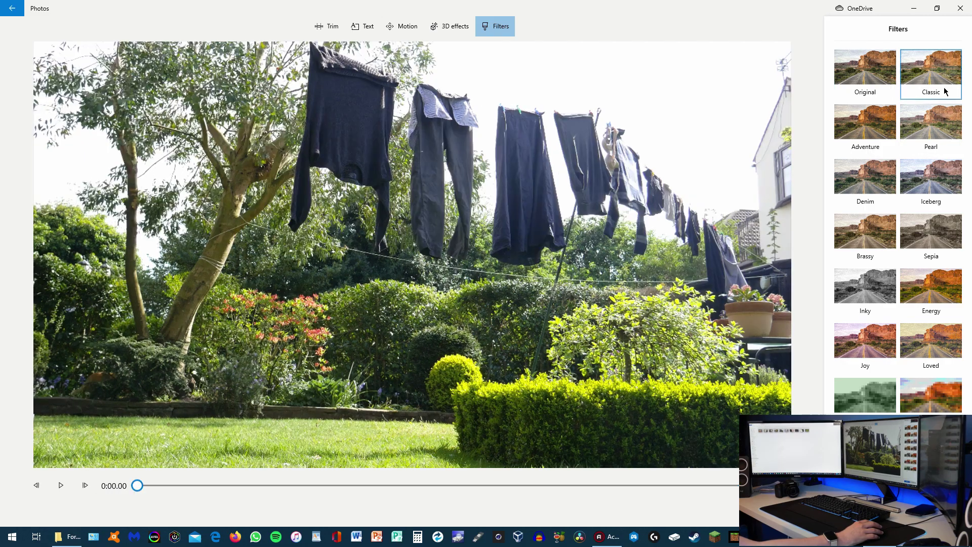
left_click(851, 113)
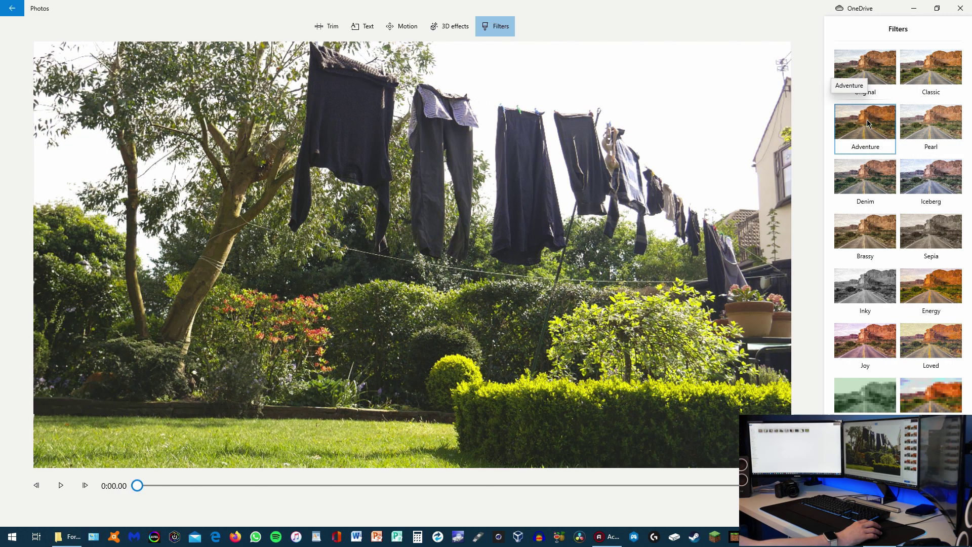
left_click(925, 131)
left_click(942, 174)
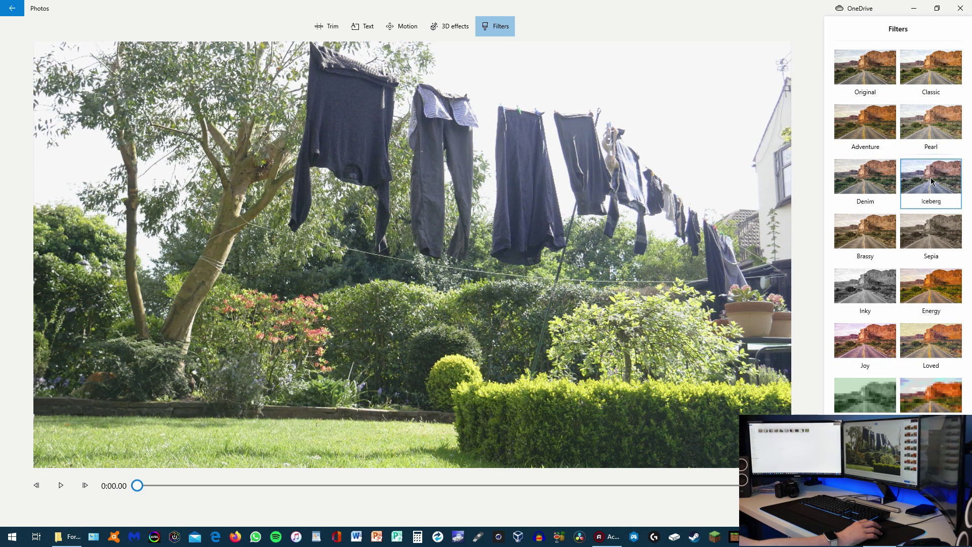
Apply the Denim filter to the washing-line clip, comparing it with Original before settling on it
left_click(862, 177)
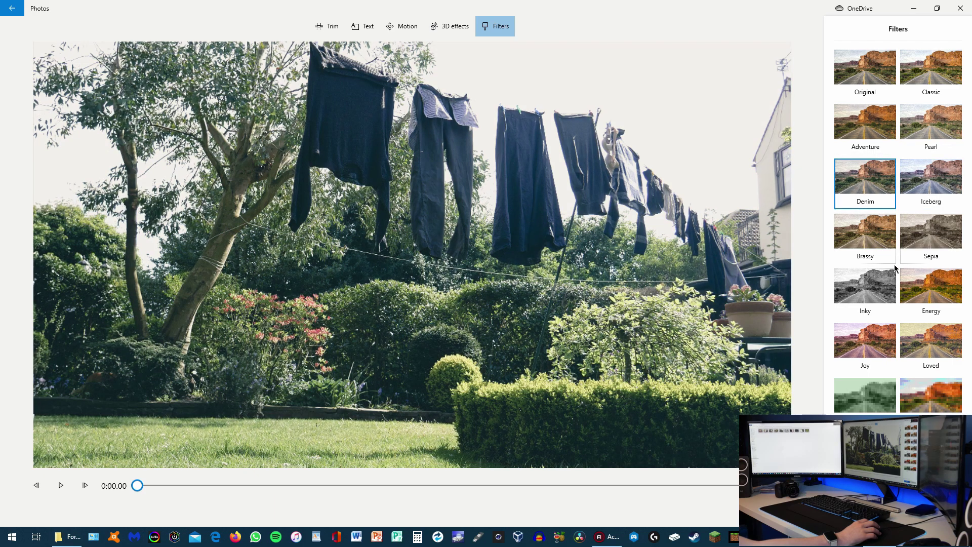
left_click(862, 78)
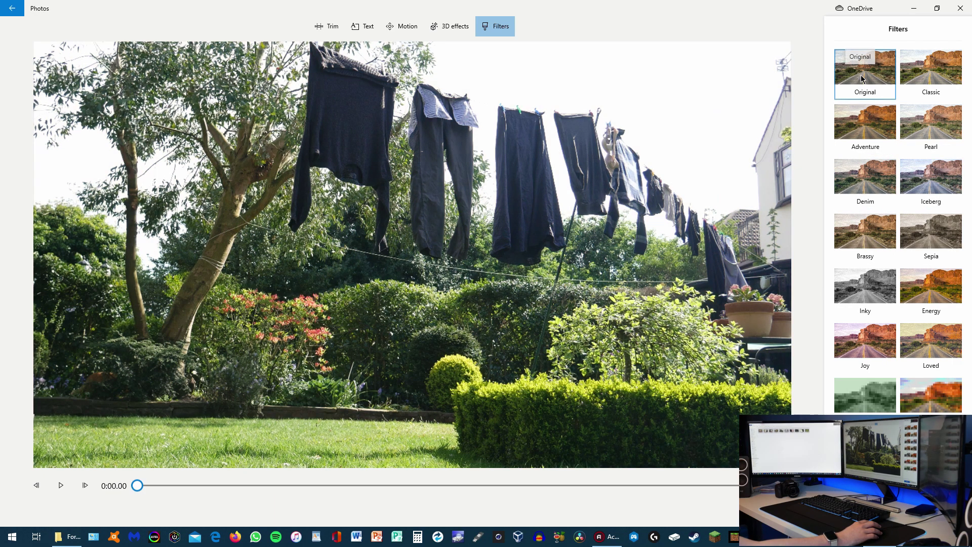
left_click(862, 175)
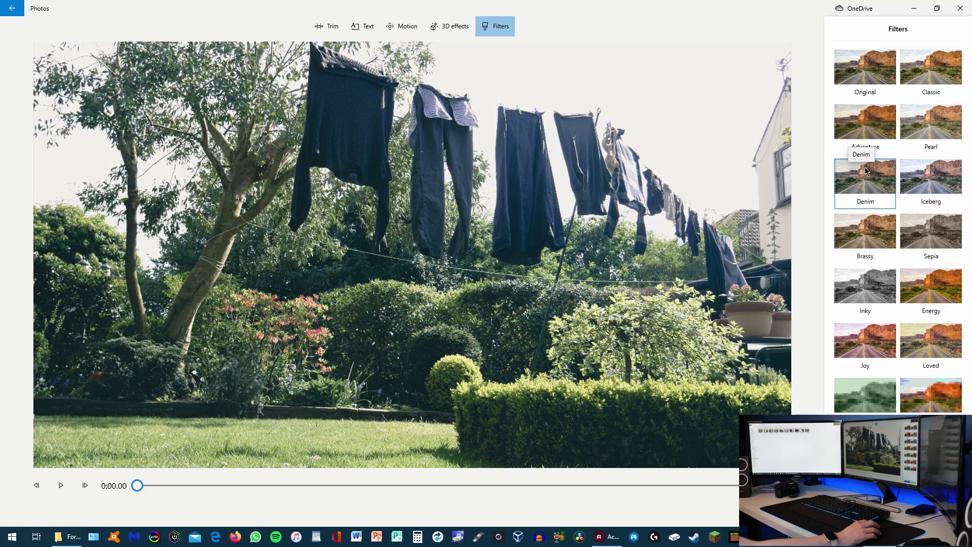
left_click(863, 70)
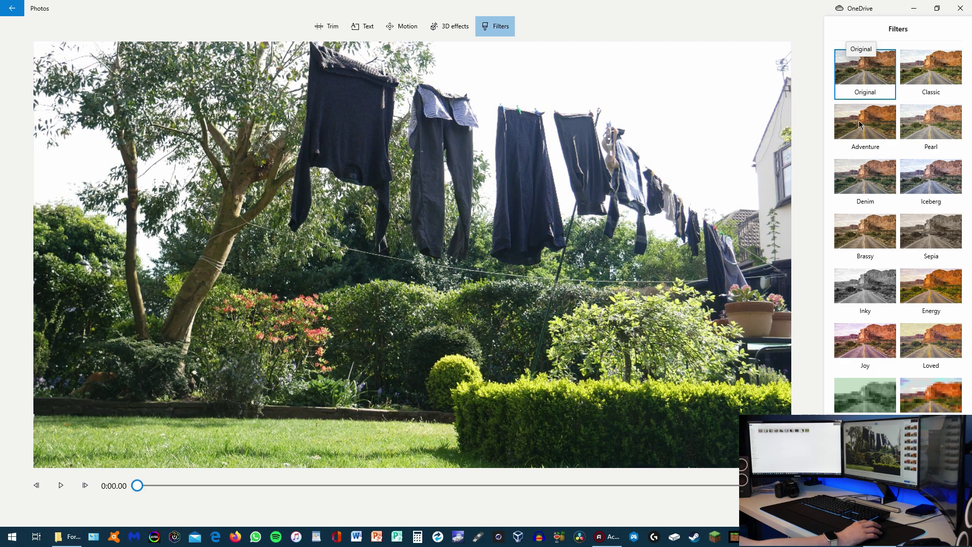
left_click(859, 191)
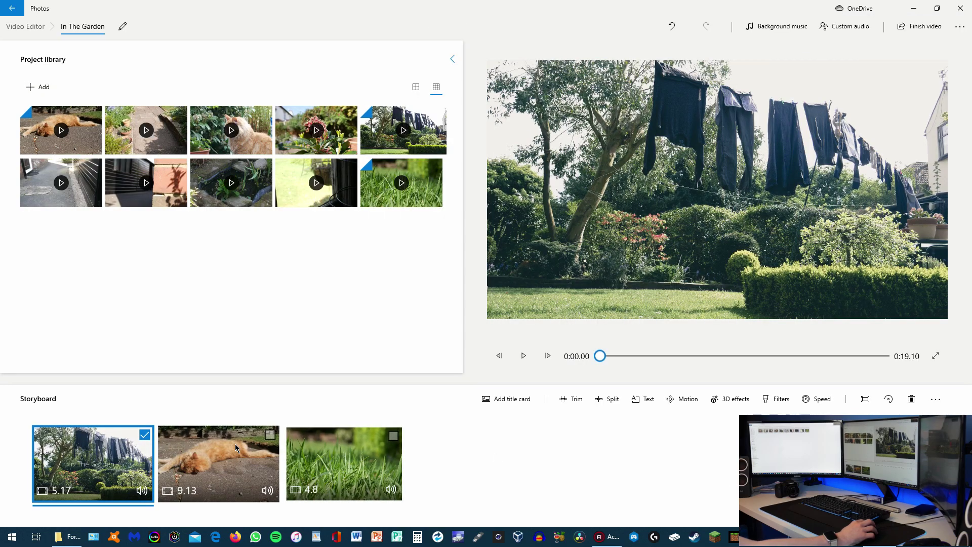
Apply the Denim filter to the sleeping-cat and grass clips as well
left_click(235, 443)
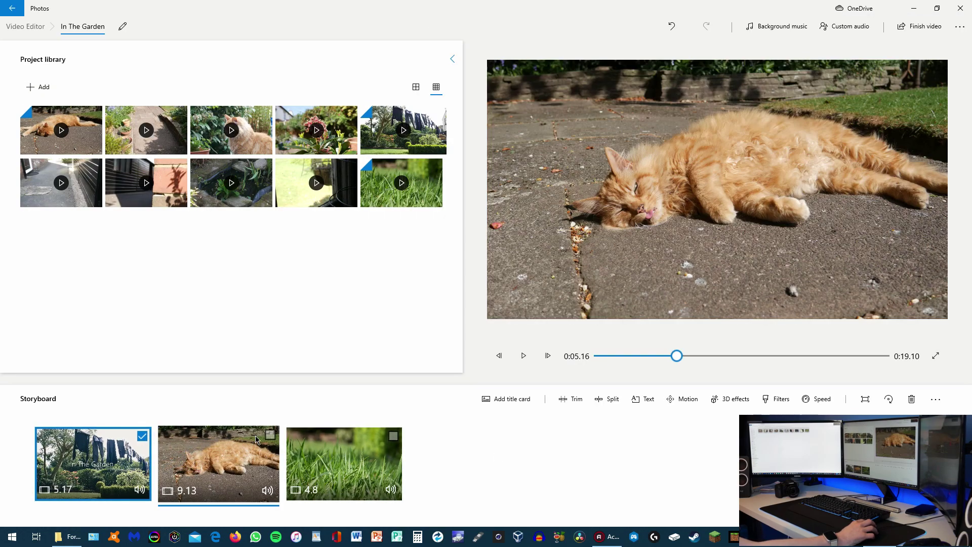
left_click(269, 434)
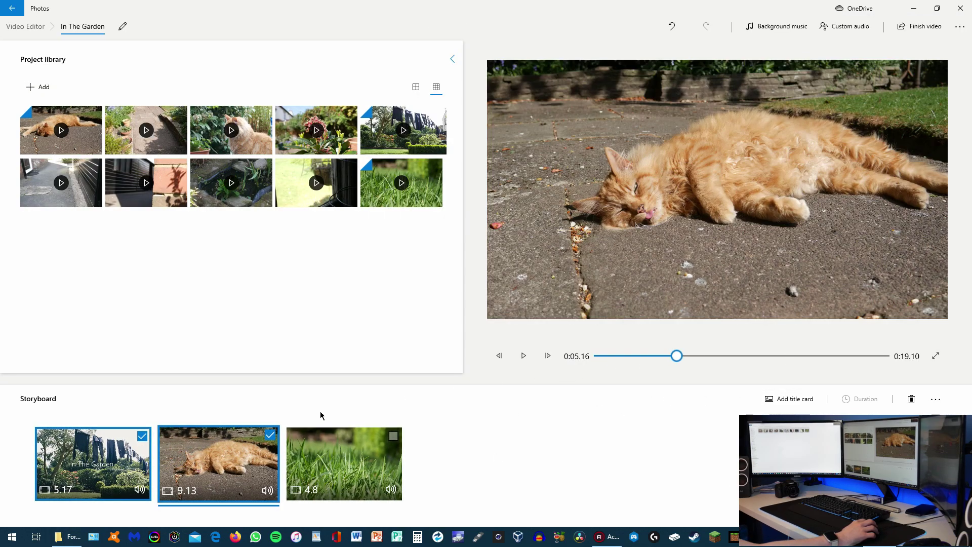
left_click(265, 435)
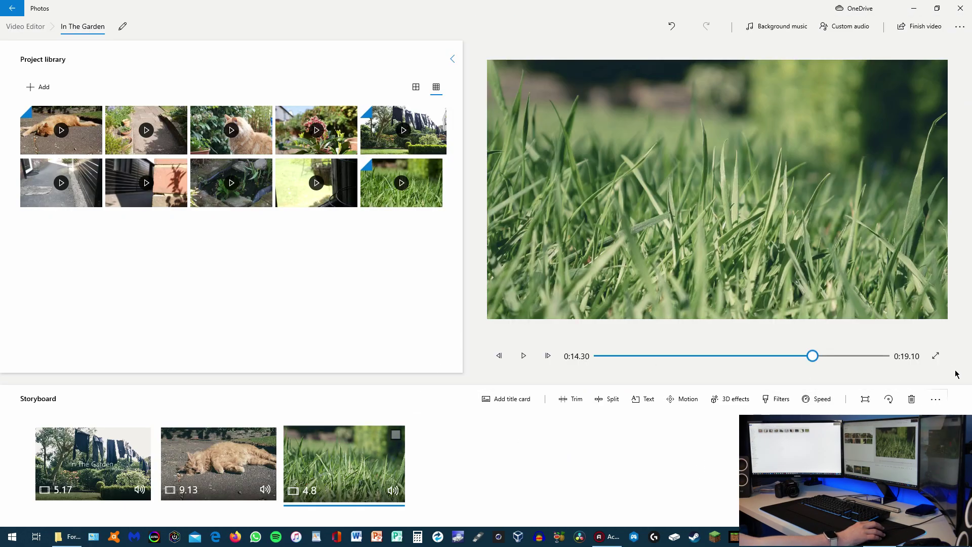
Play the filtered video from the start in full screen and return to the storyboard
left_click(935, 357)
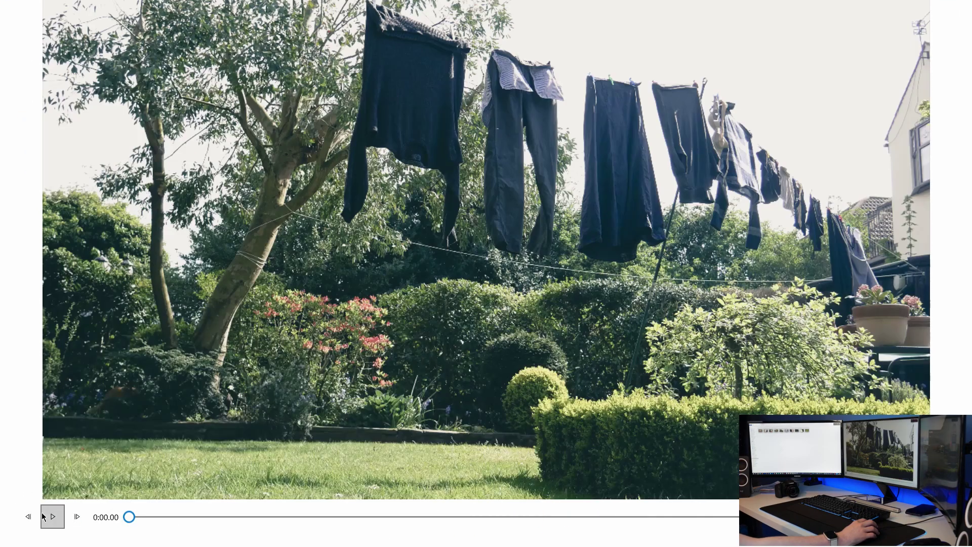
left_click(44, 517)
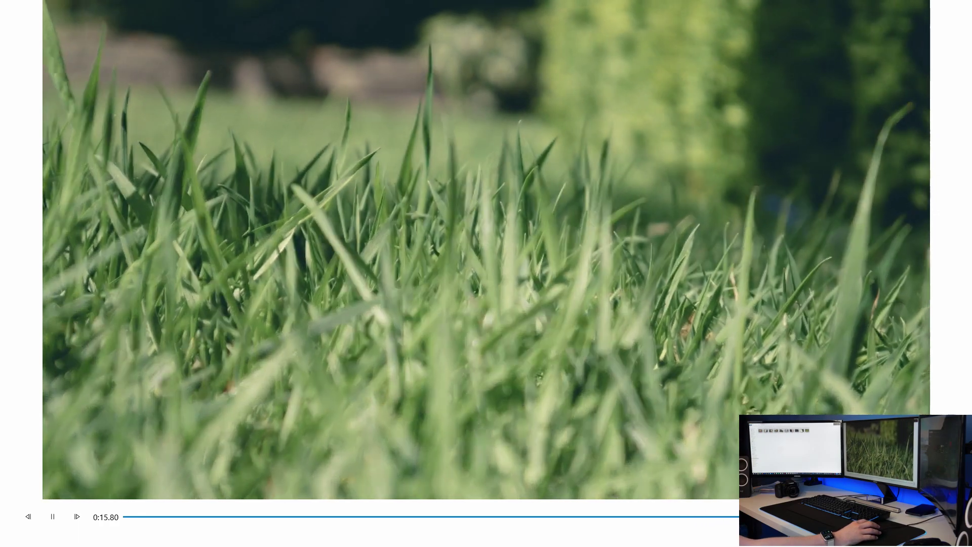
key("Escape")
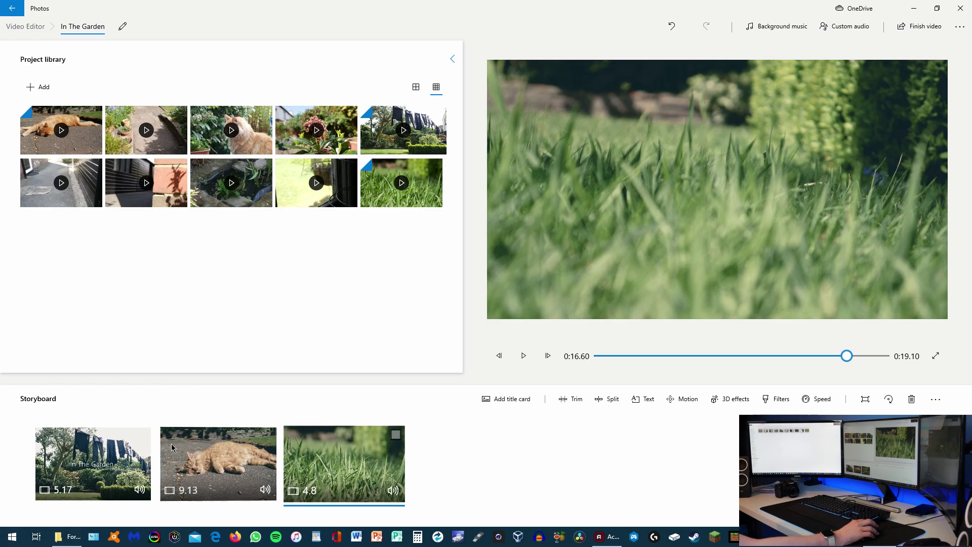
Try a title card in front of the sleeping-cat clip and undo the addition
left_click(218, 460)
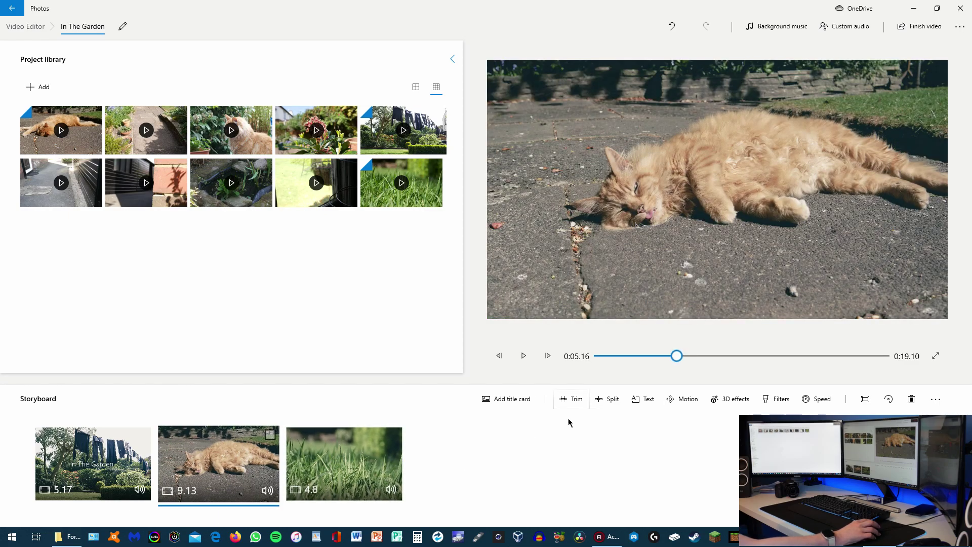
left_click(504, 400)
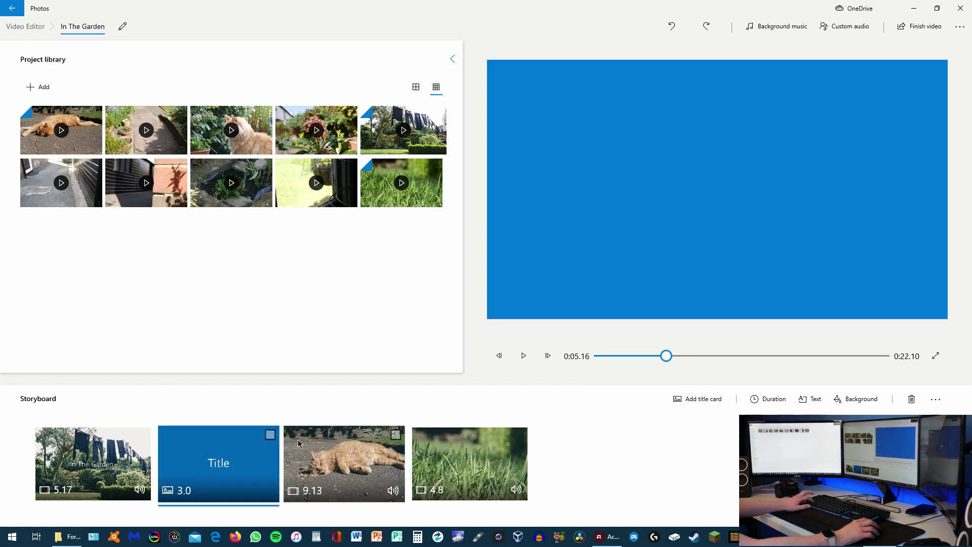
left_click(671, 26)
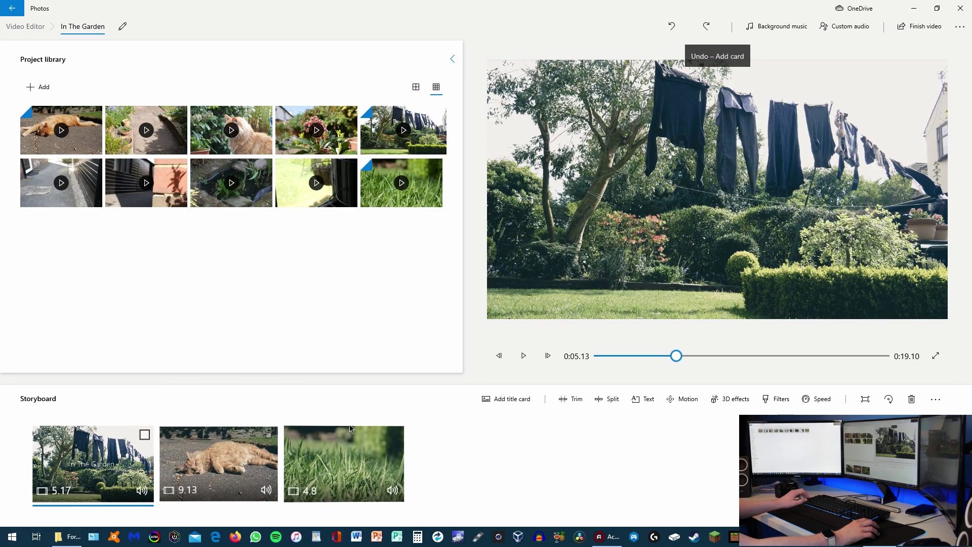
Change the "In The Garden" text on the washing-line clip to the Classic animated style, comparing it with Joy
left_click(639, 401)
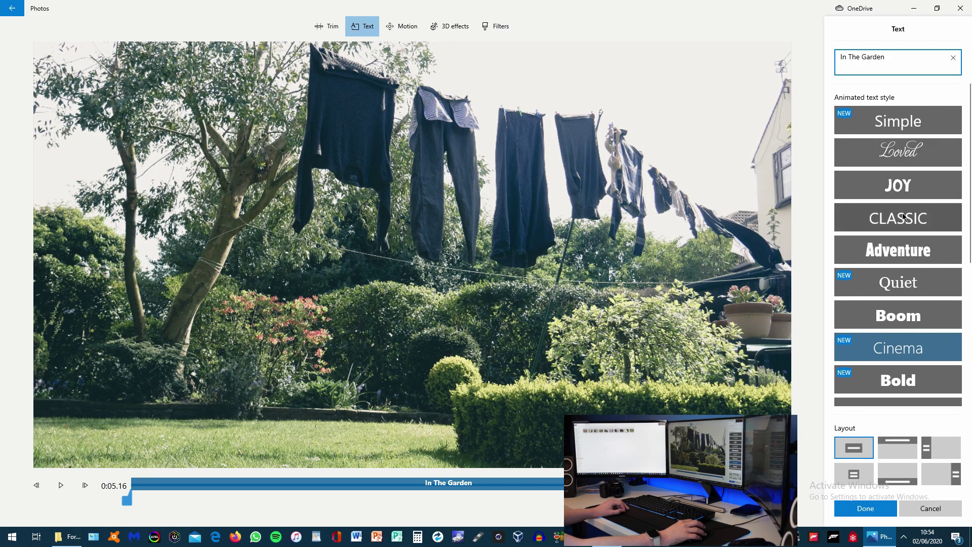
left_click(898, 185)
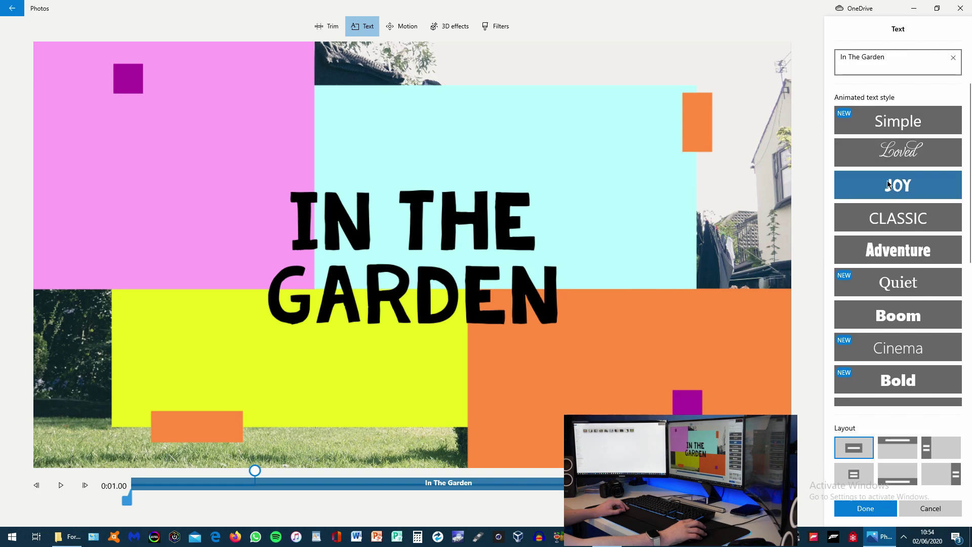
left_click(895, 216)
left_click(896, 186)
left_click(890, 218)
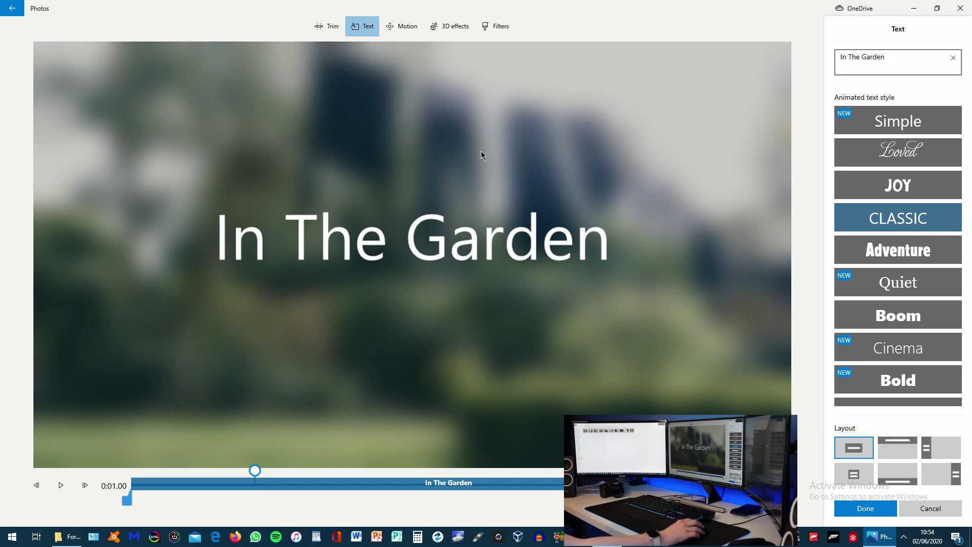
Shorten the "In The Garden" text to about the first second of the washing-line clip, play it back and save the text
left_click_drag(567, 501, 264, 503)
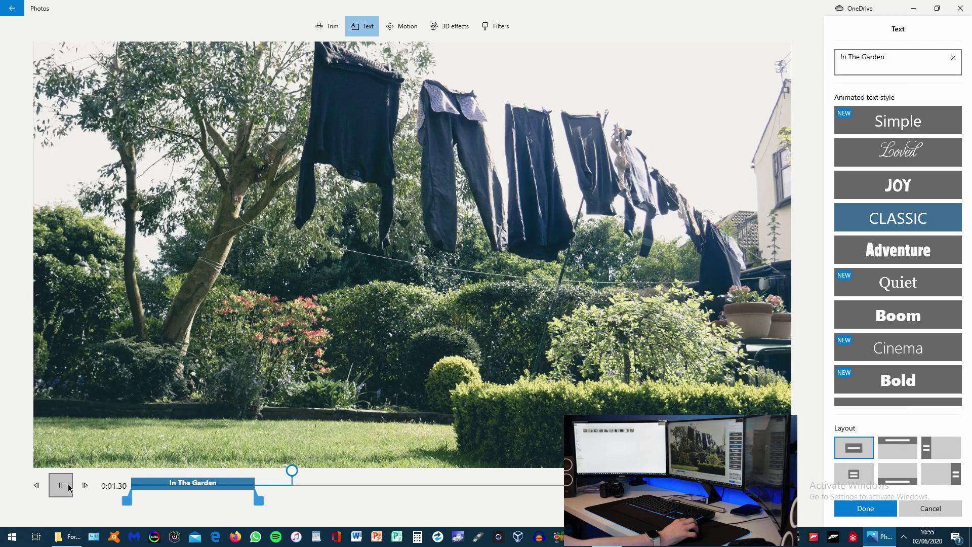
left_click(70, 487)
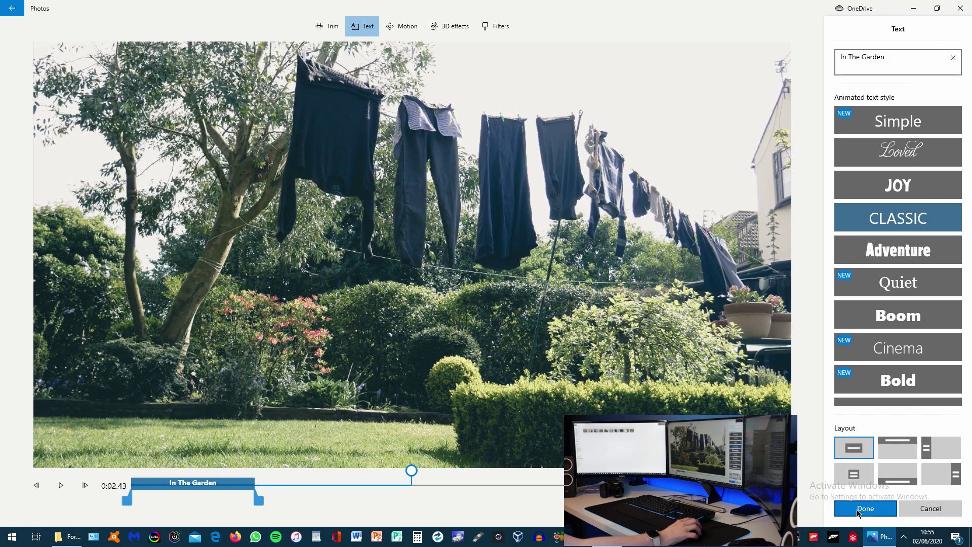
left_click(857, 513)
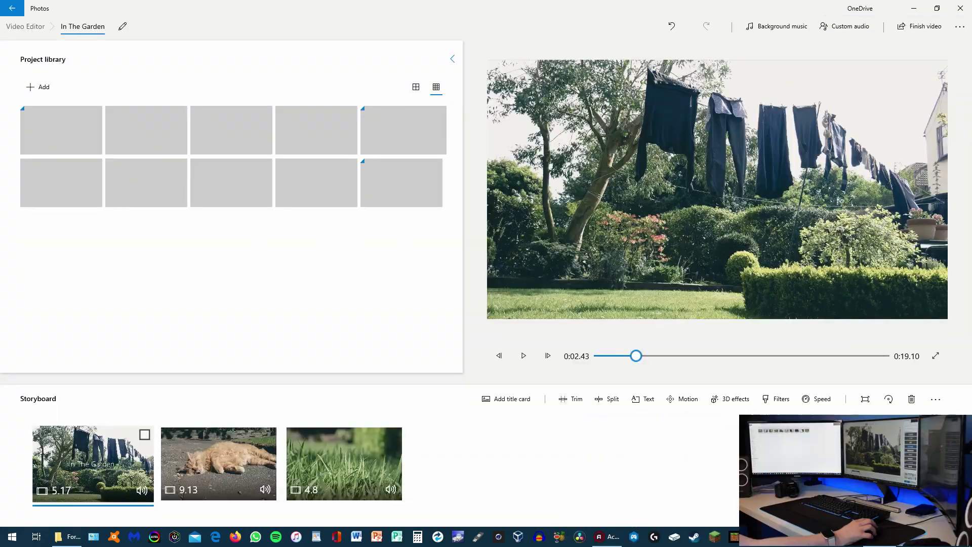
Add the text "Harry" to the sleeping-cat clip
left_click(191, 467)
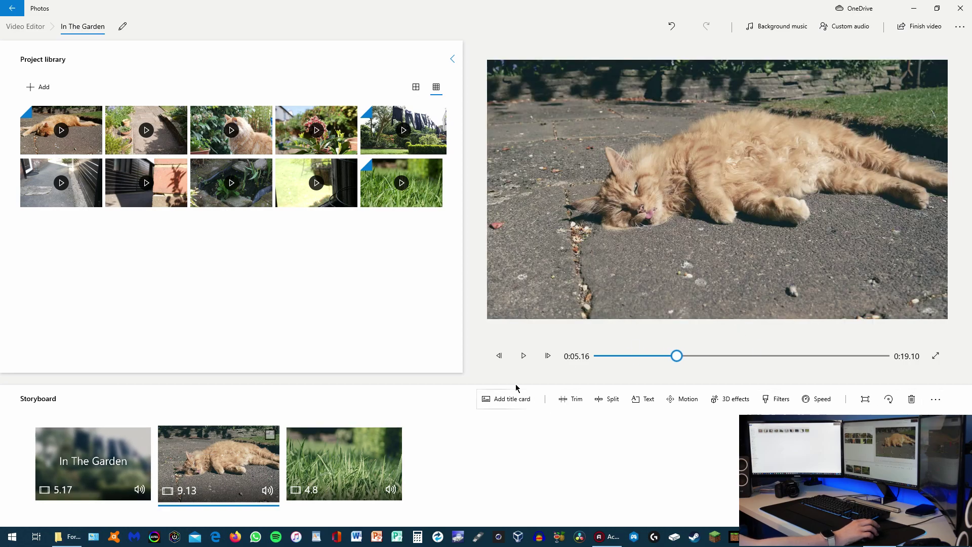
left_click(777, 398)
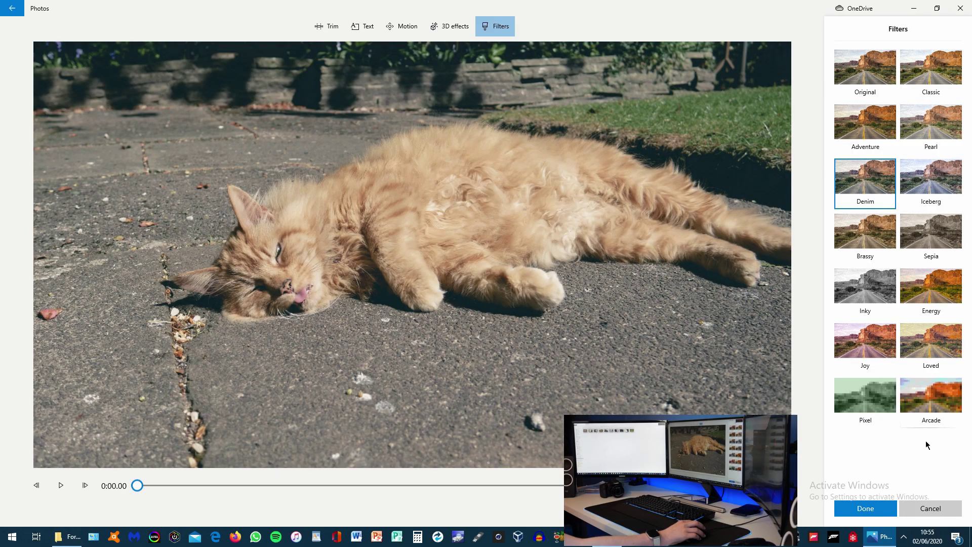
left_click(930, 507)
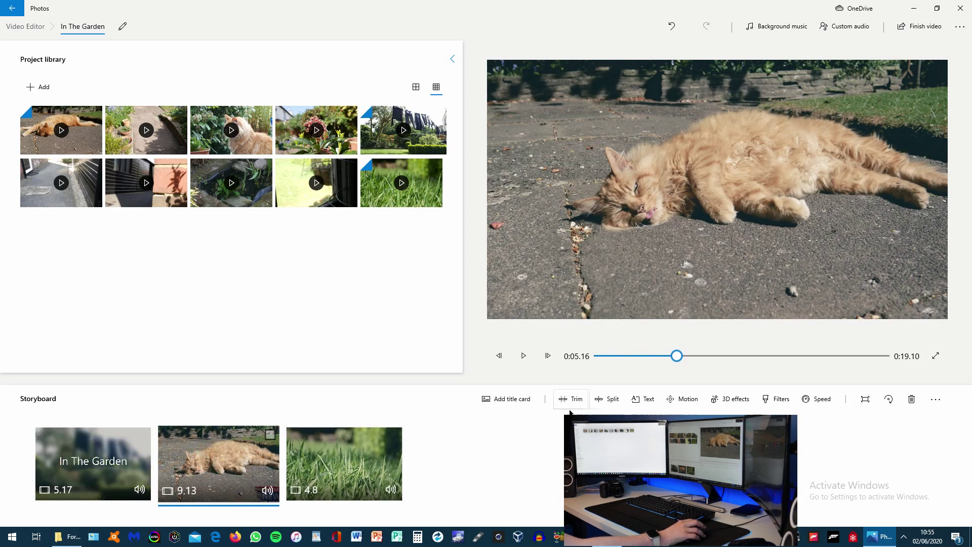
left_click(638, 400)
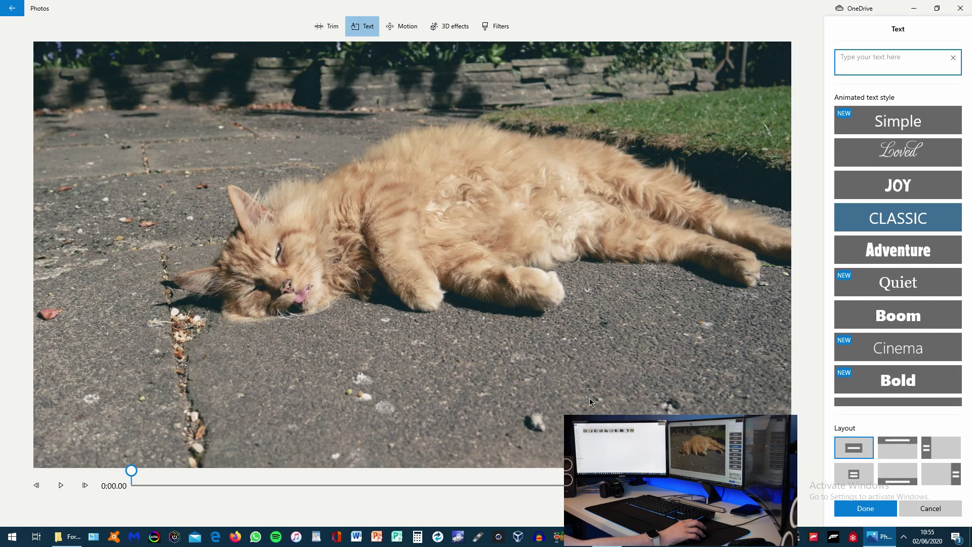
left_click(906, 374)
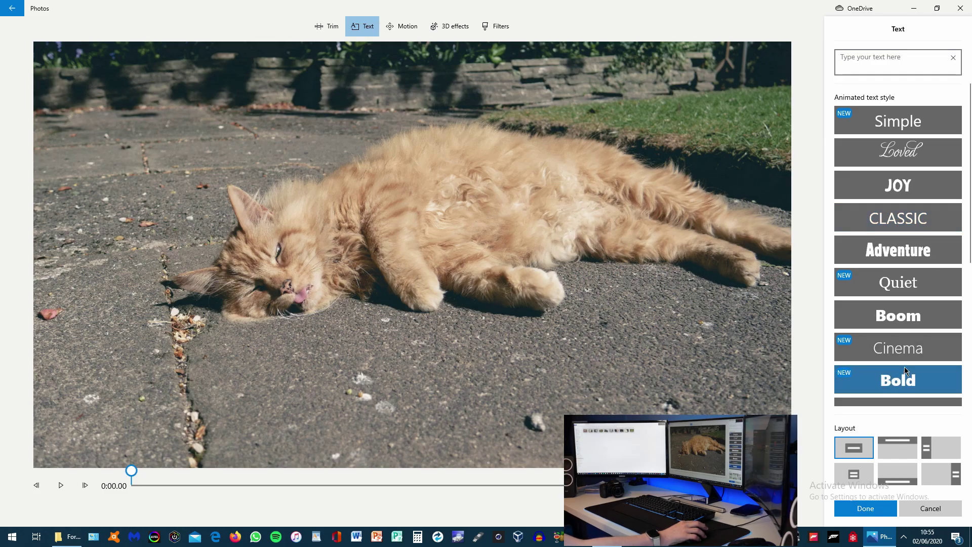
scroll(906, 371, "down", 5)
scroll(898, 354, "up", 5)
left_click(894, 57)
type("HArry")
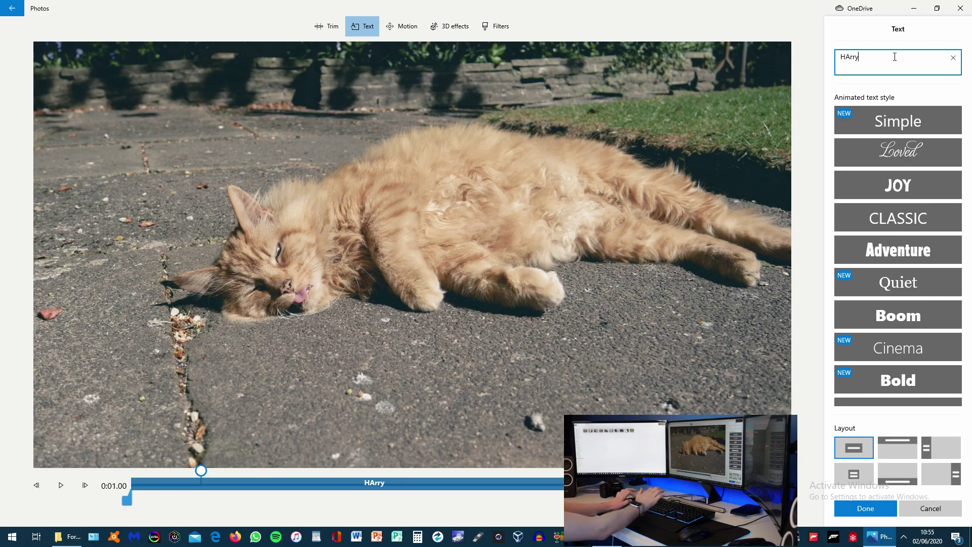
key("BackSpace")
key("BackSpace")
key("BackSpace")
key("BackSpace")
type("Ha")
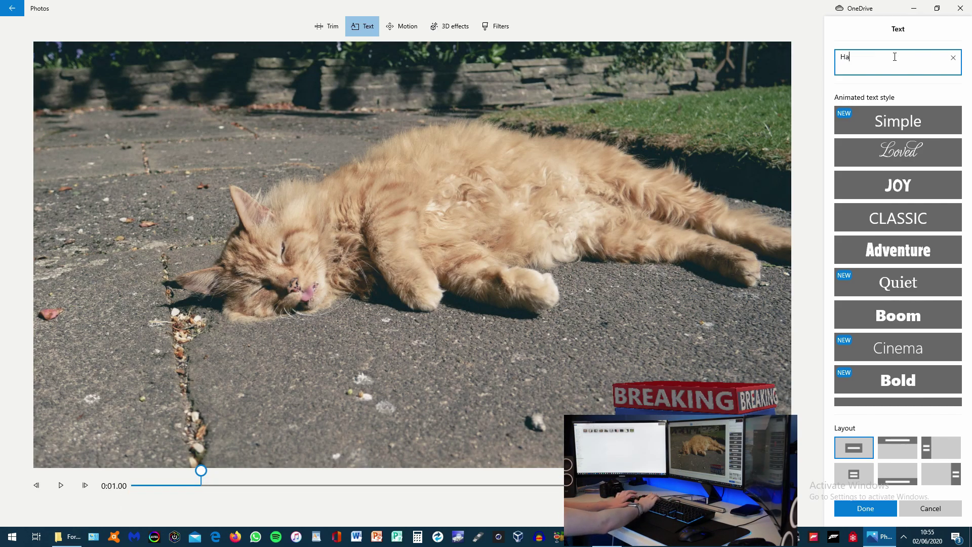
type("rry")
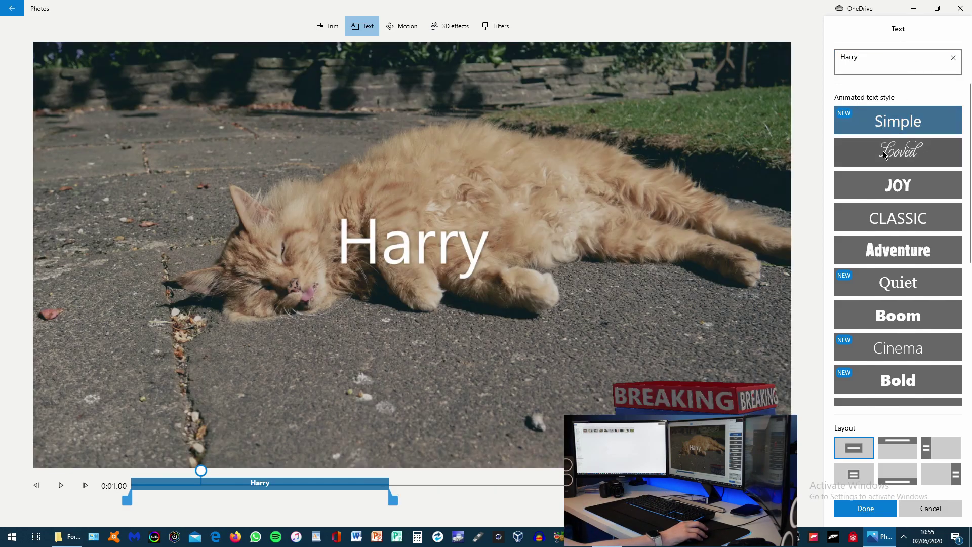
Compare several animated styles, give the "Harry" text the Cartoon style and shorten it to about the first three seconds of the clip
left_click(882, 150)
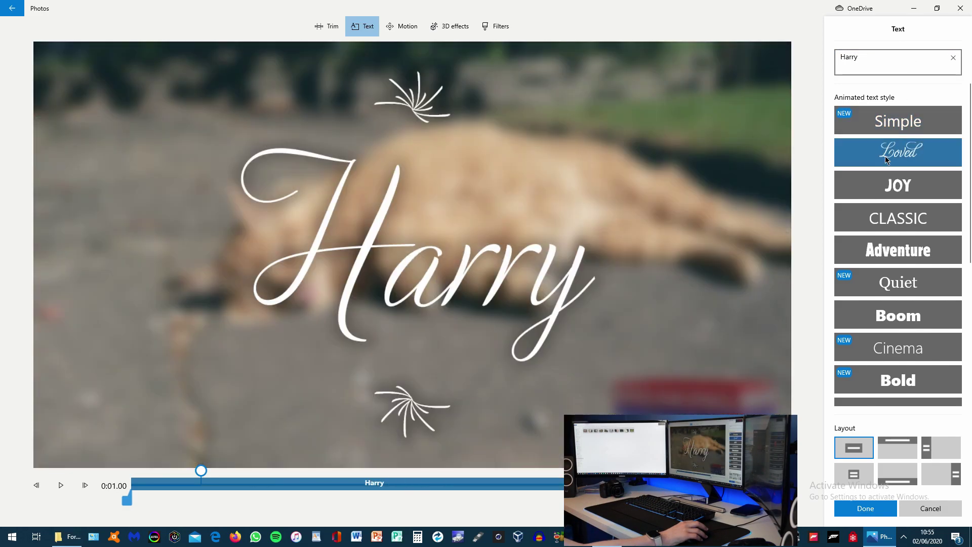
left_click(888, 183)
left_click(893, 217)
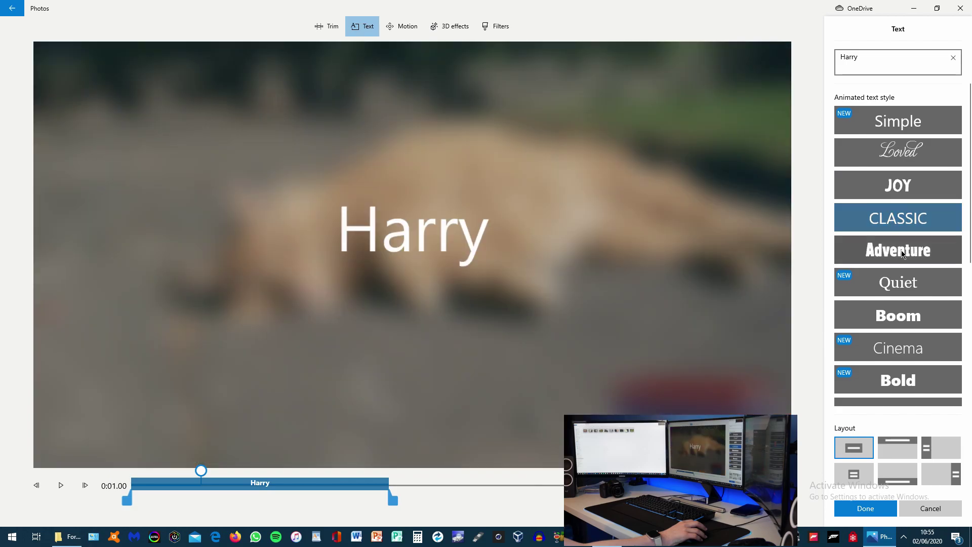
scroll(901, 254, "down", 5)
left_click(948, 268)
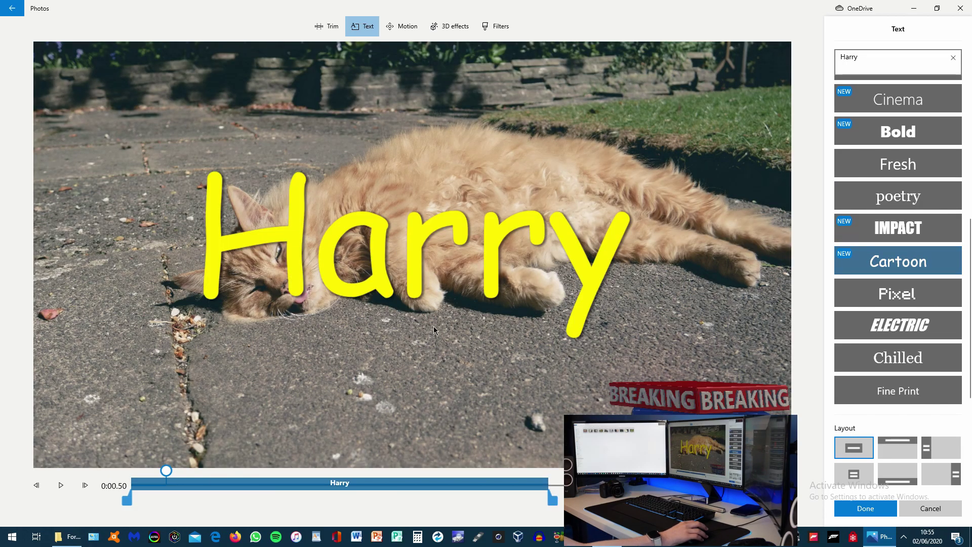
left_click_drag(559, 500, 343, 500)
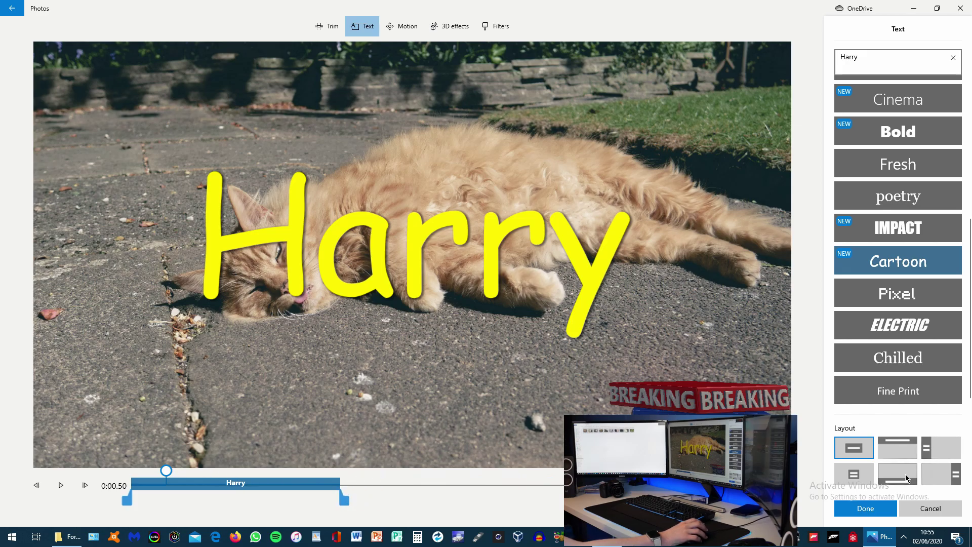
Compare the text layouts for "Harry", choose the one centred along the bottom of the picture and save the text
left_click(927, 461)
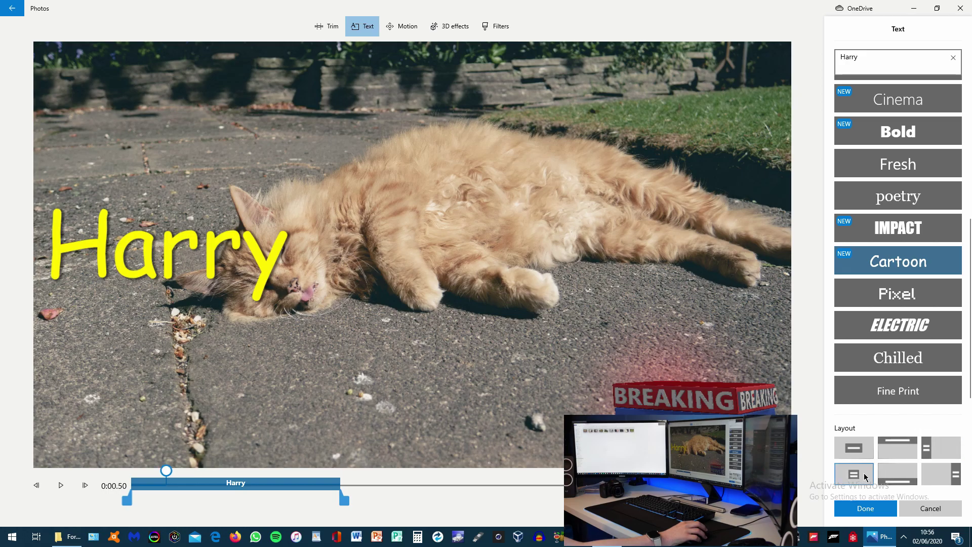
left_click(865, 477)
left_click(891, 470)
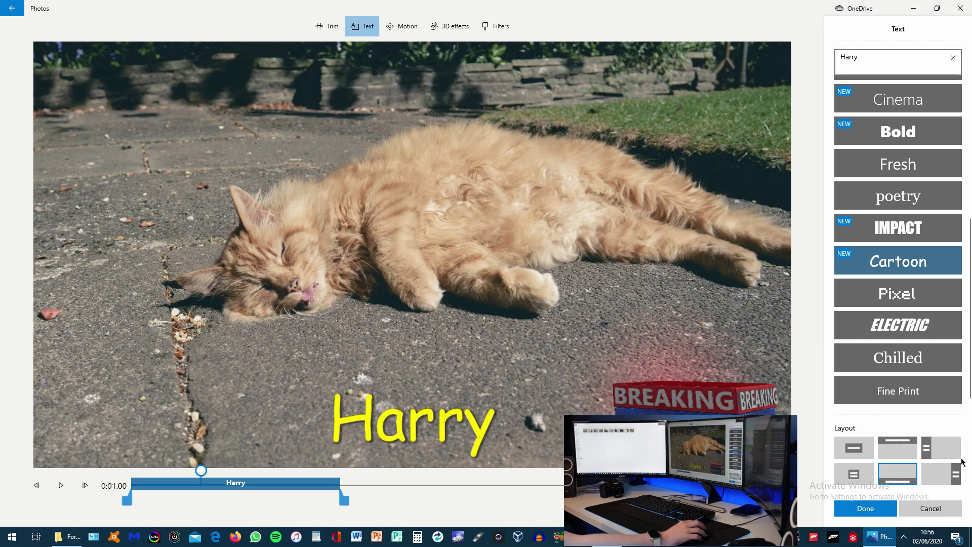
left_click(940, 447)
left_click(900, 450)
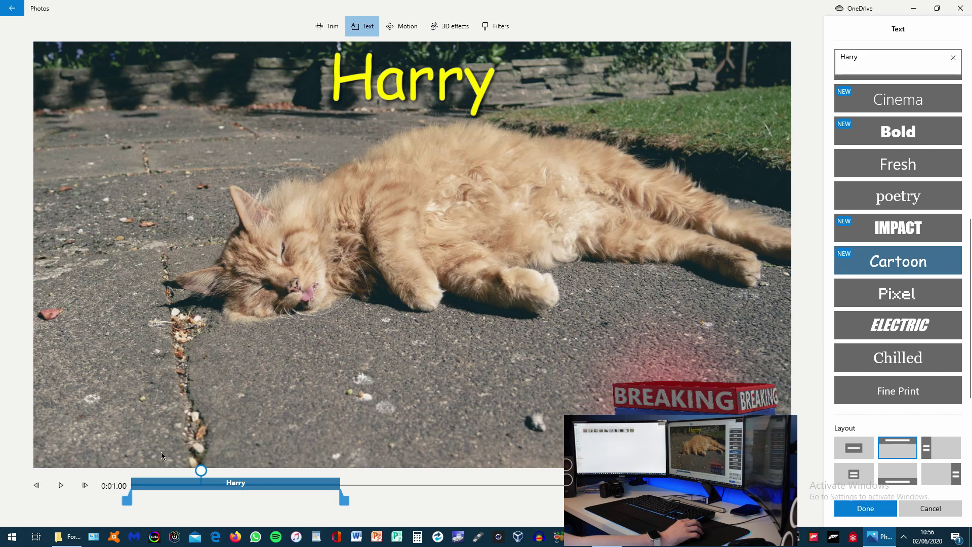
left_click(853, 475)
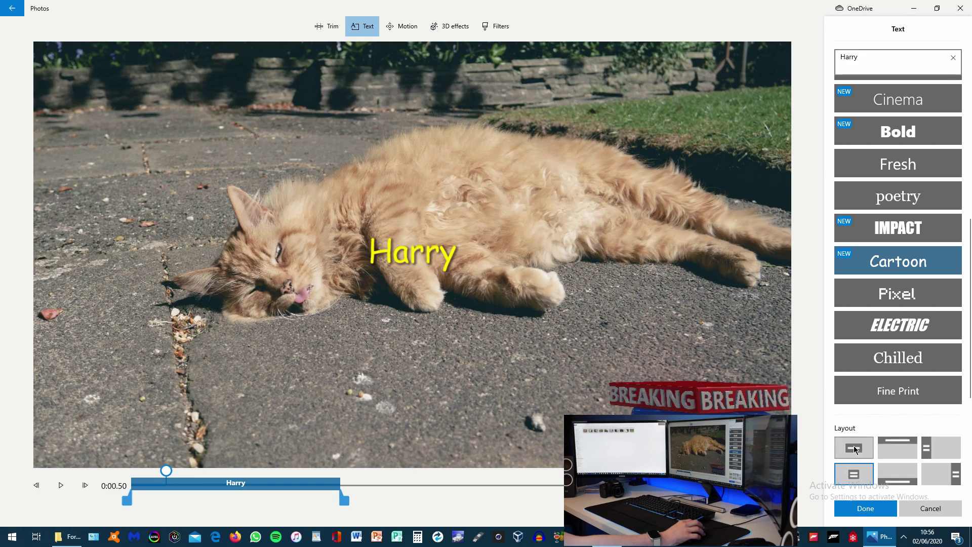
left_click(854, 449)
left_click(933, 456)
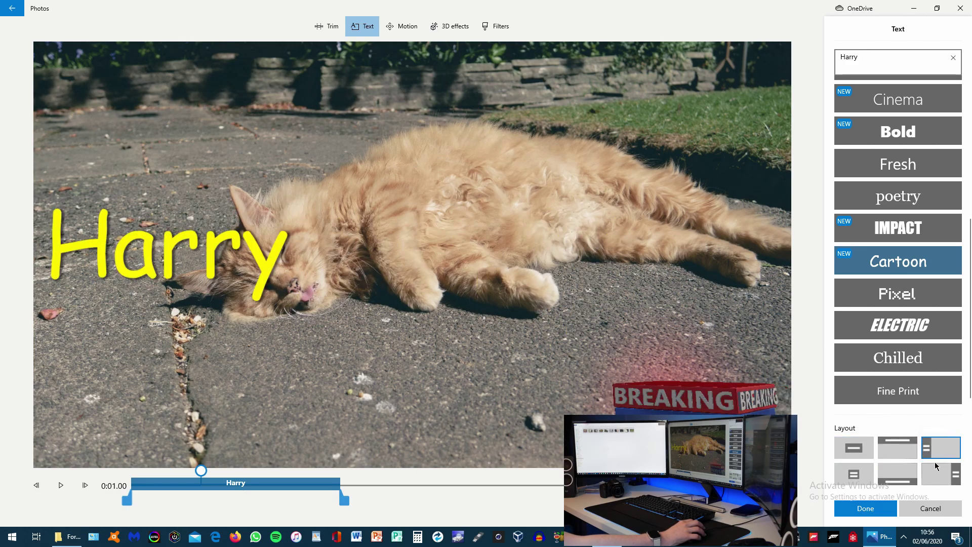
left_click(942, 473)
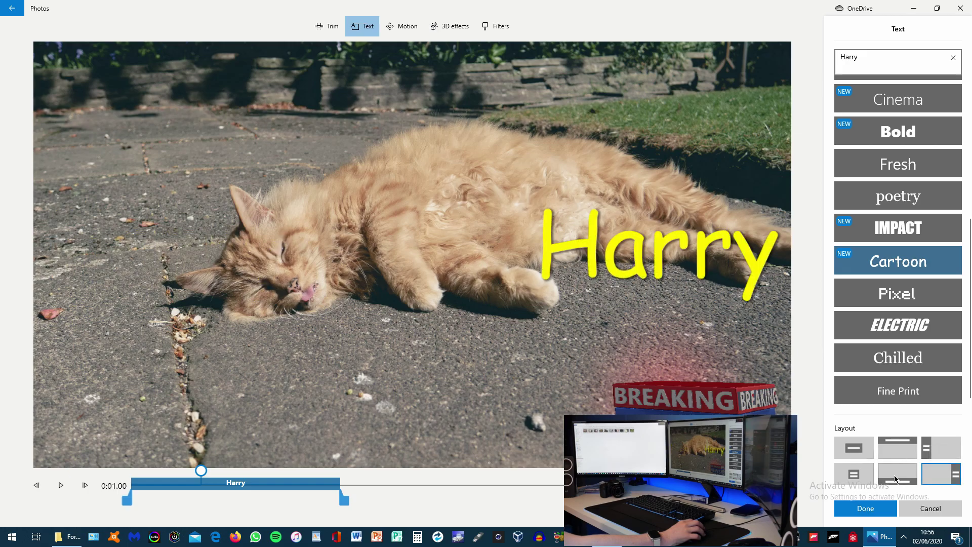
left_click(896, 475)
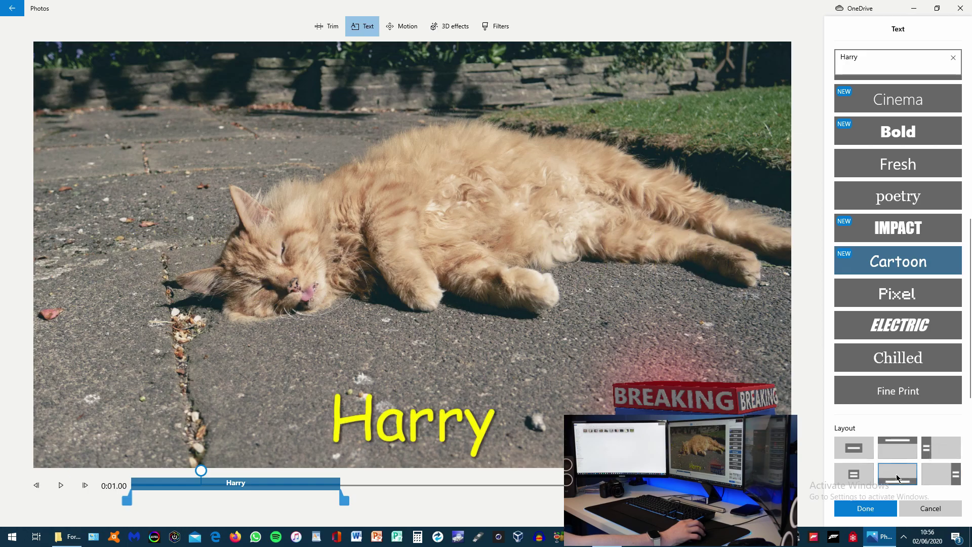
left_click(866, 508)
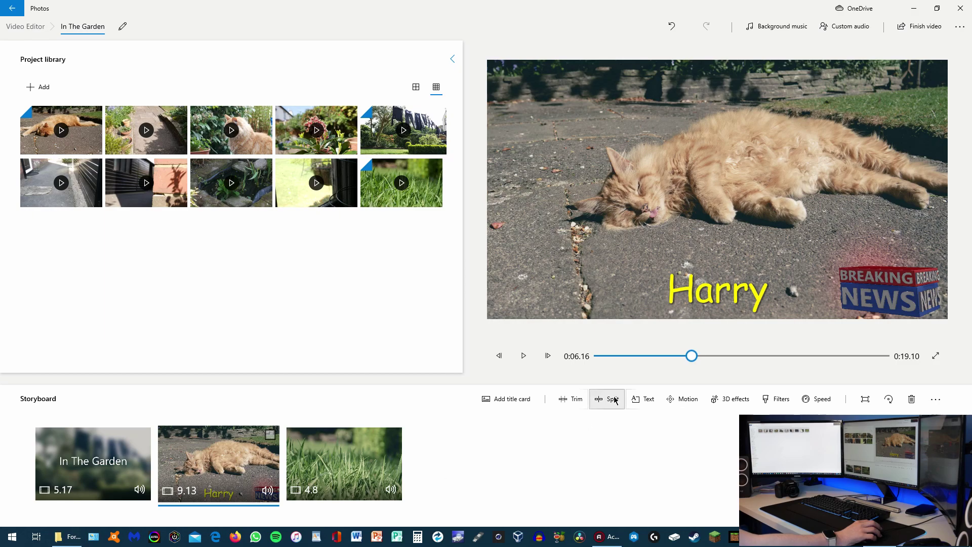
Review the text styles and the 3D effects of the sleeping-cat clip and return to the storyboard
left_click(643, 400)
scroll(912, 363, "down", 3)
scroll(888, 379, "up", 1)
scroll(888, 379, "up", 3)
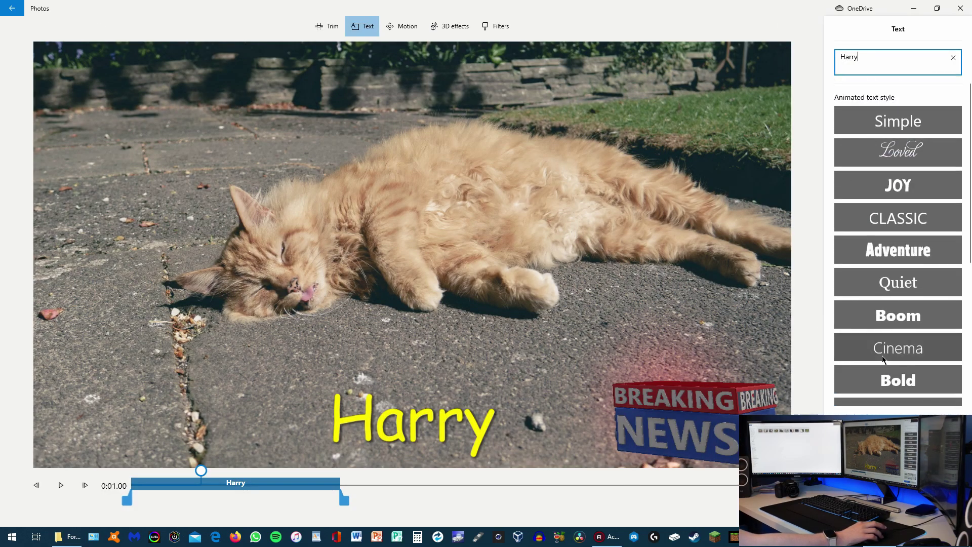
left_click(431, 29)
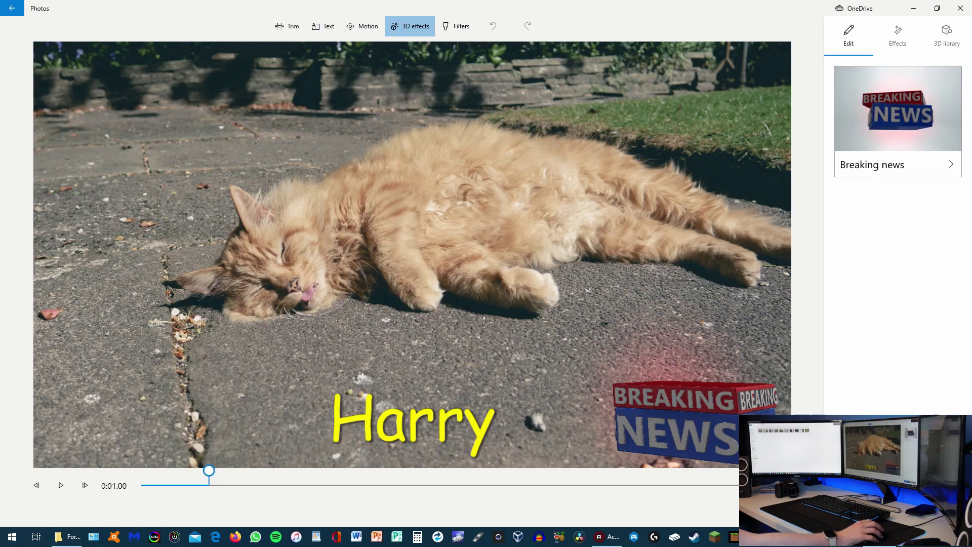
left_click(865, 508)
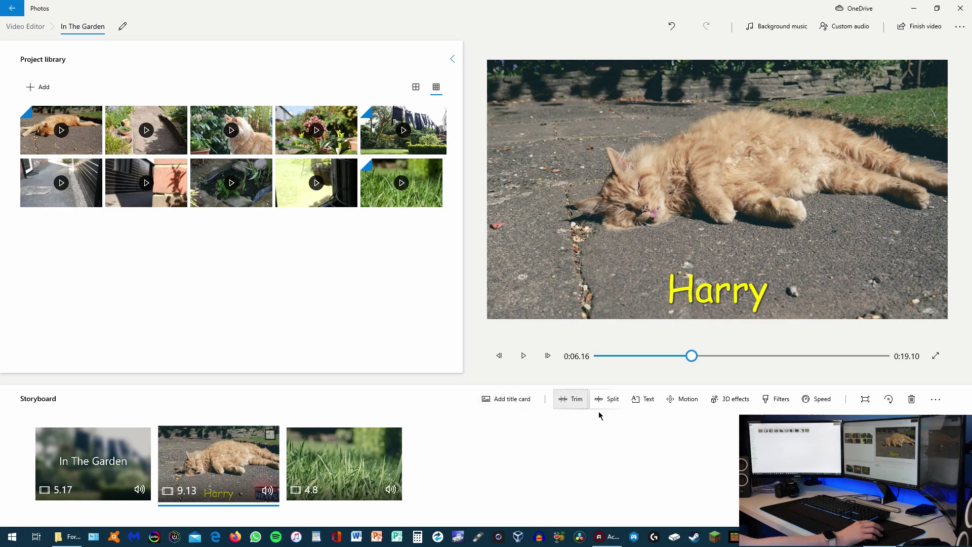
Play the video from the start through the title on the washing-line clip and pause it
left_click_drag(692, 361, 590, 357)
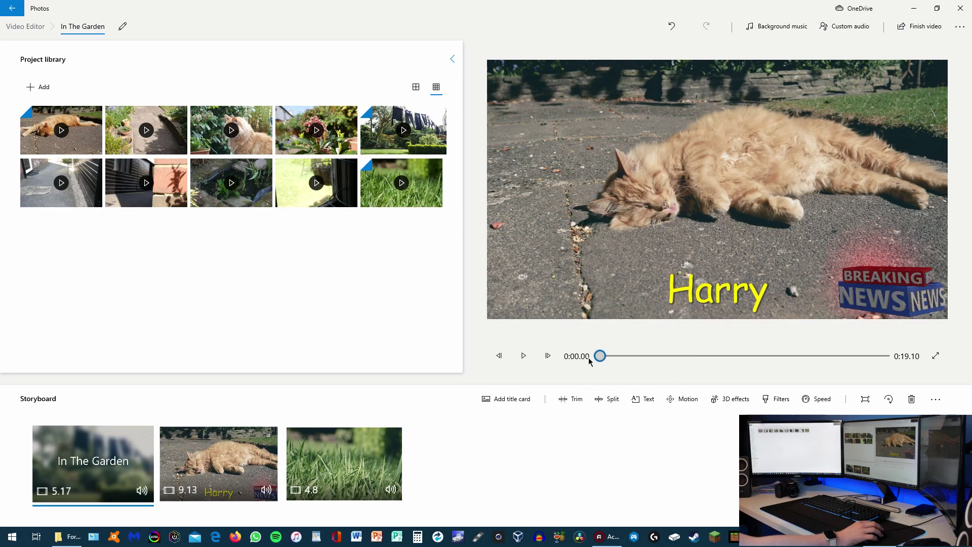
left_click(524, 355)
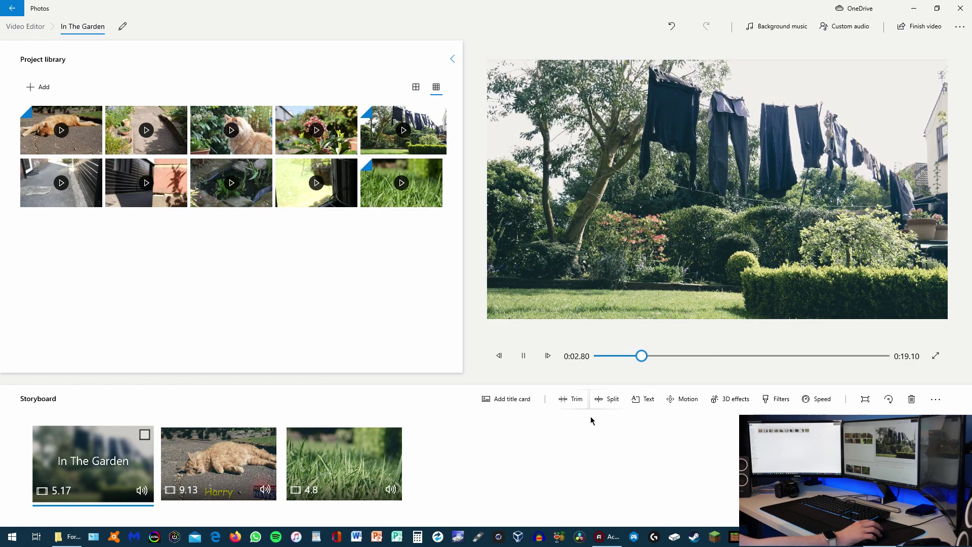
left_click(524, 356)
Trim the end of the washing-line clip so that it lasts 2.97 seconds
left_click(92, 474)
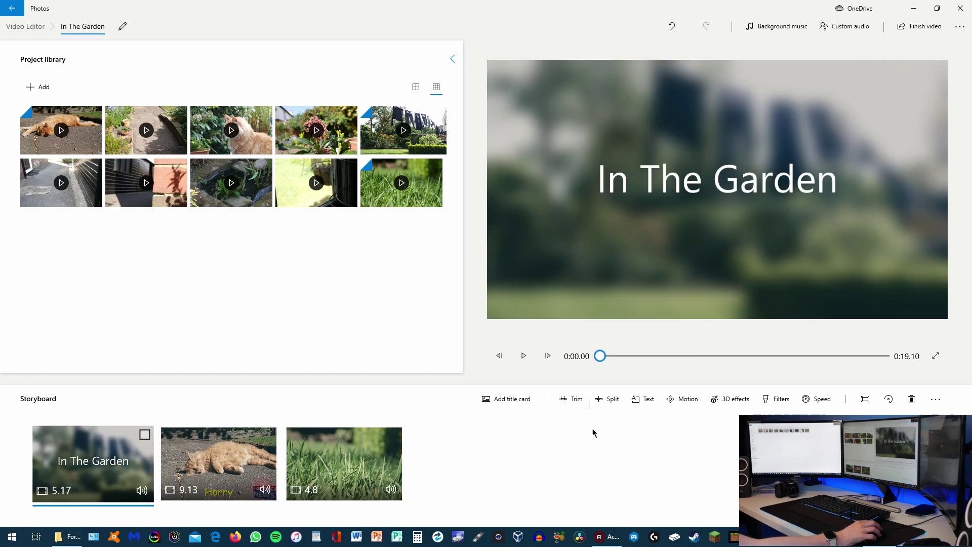
left_click(570, 398)
left_click_drag(268, 500, 212, 502)
left_click(860, 509)
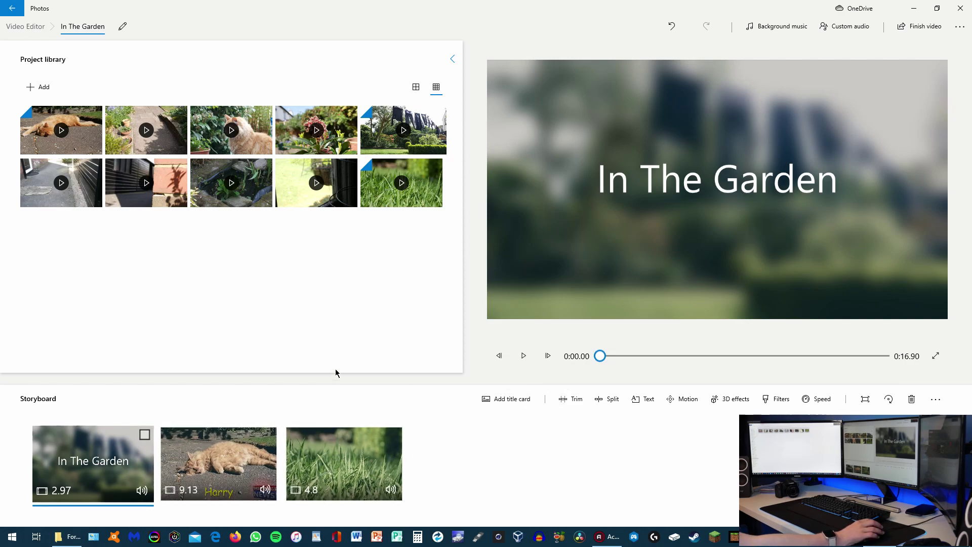
Browse the background music tracks, preview TV Tune and apply it to the video
left_click(864, 28)
key("Escape")
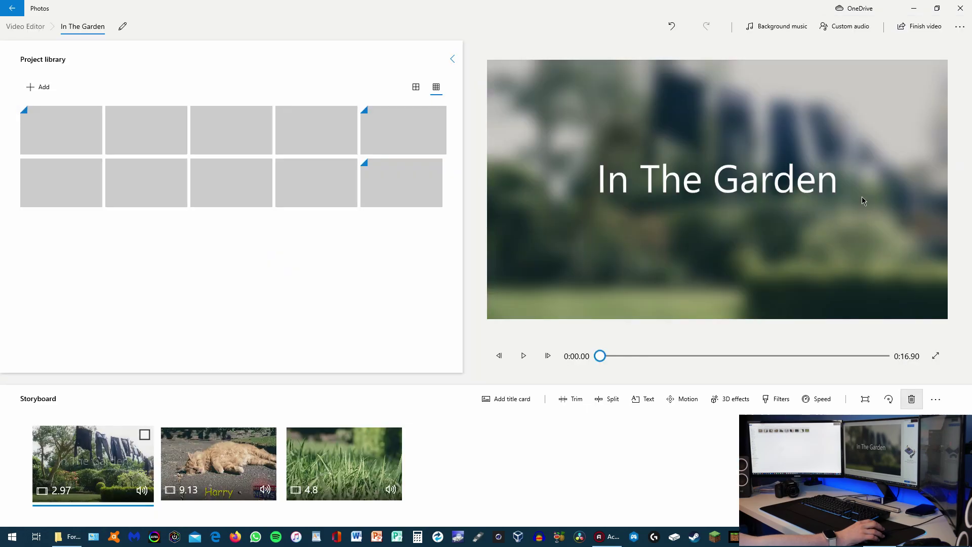
left_click(782, 27)
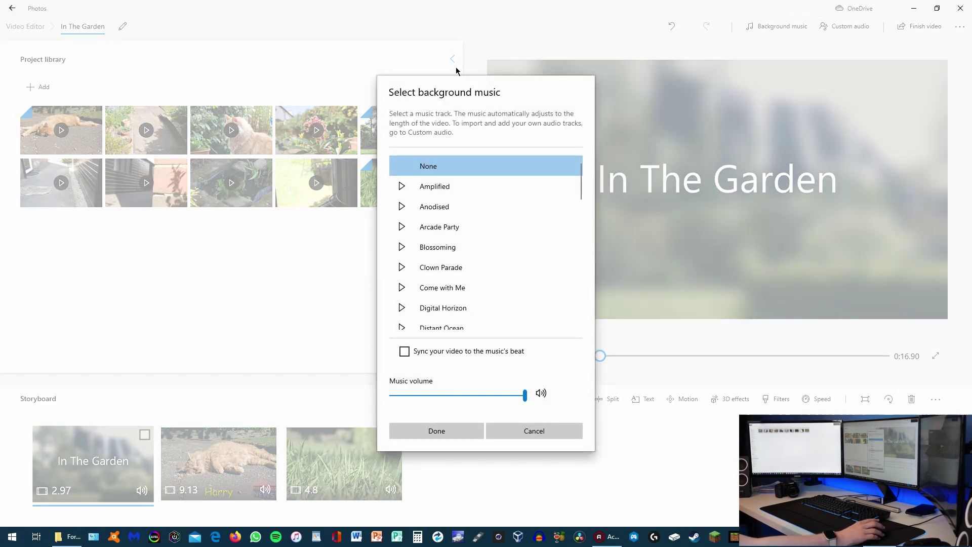
scroll(448, 286, "down", 3)
scroll(453, 284, "down", 7)
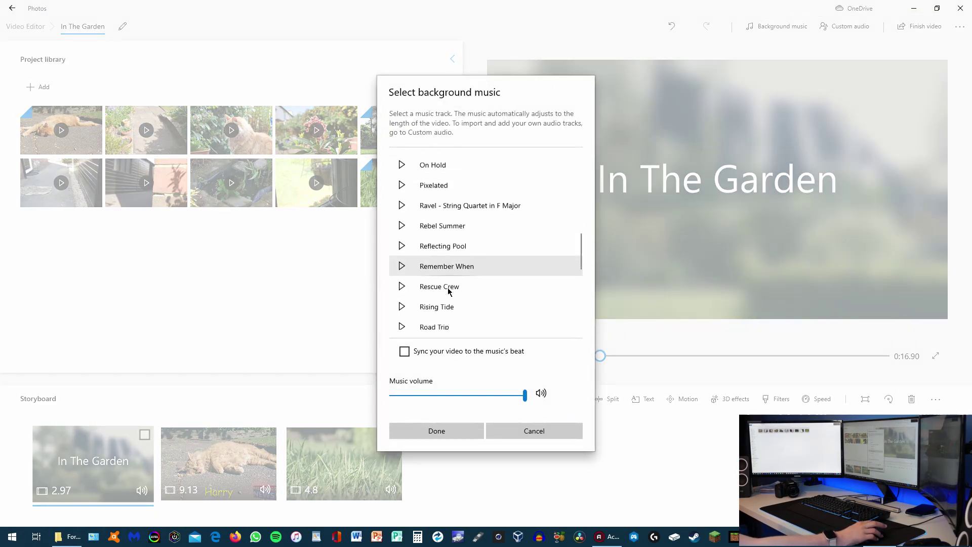
scroll(465, 321, "up", 5)
scroll(466, 299, "up", 6)
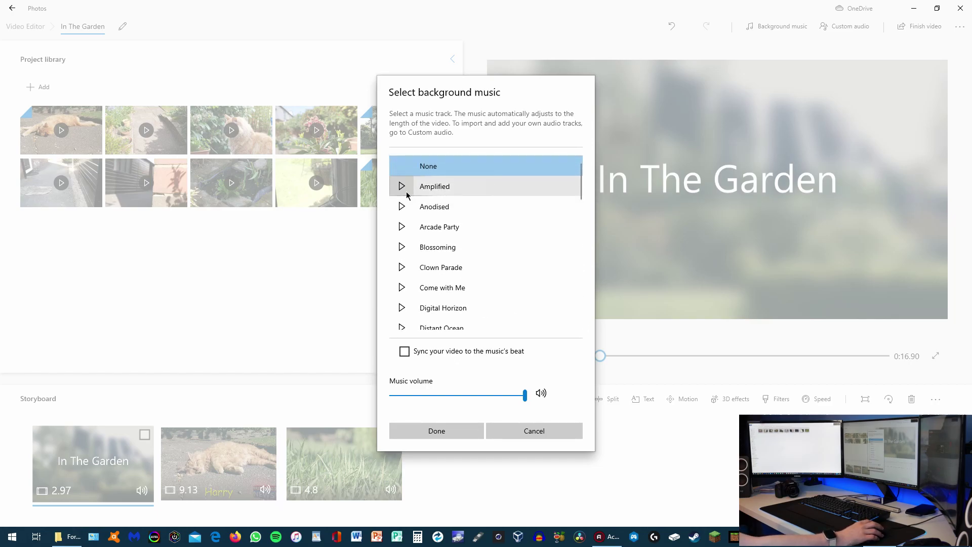
scroll(471, 245, "down", 10)
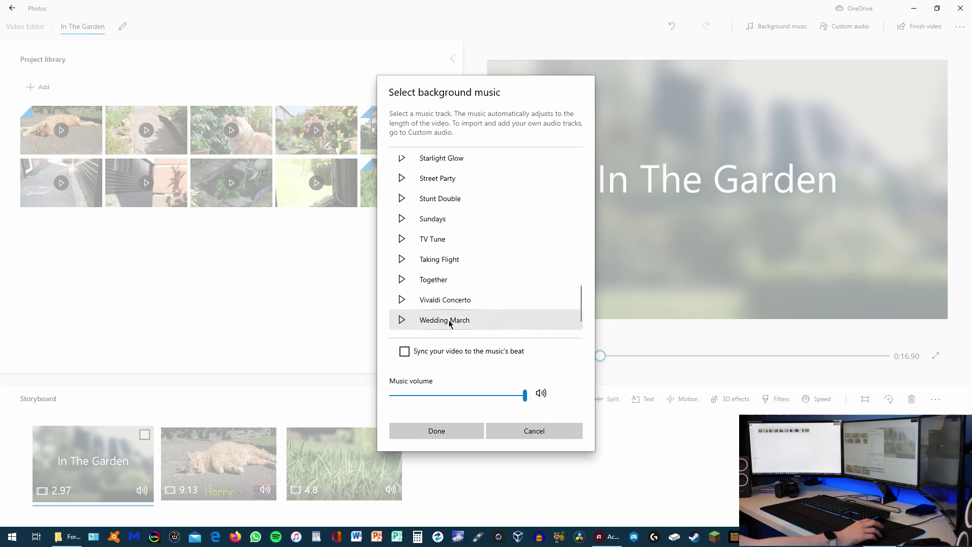
left_click(402, 239)
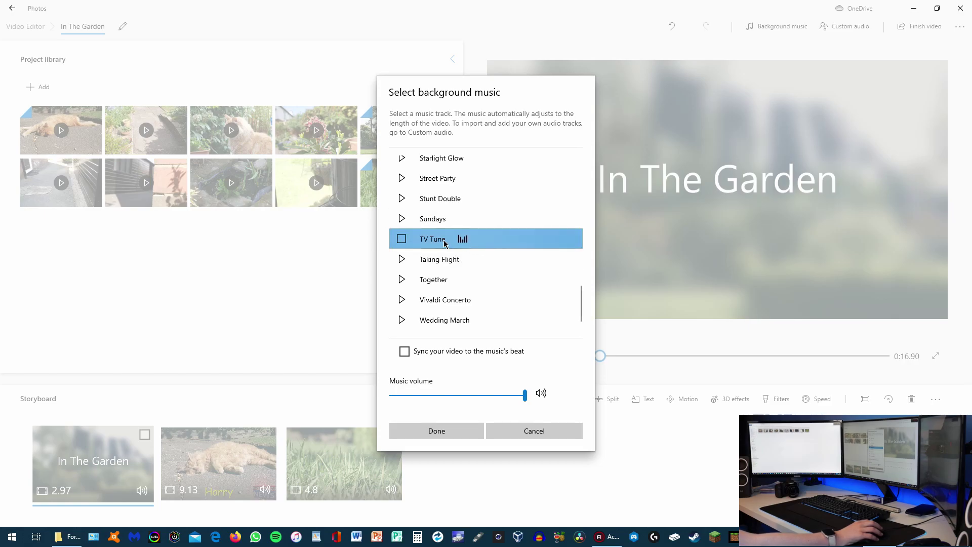
left_click(401, 238)
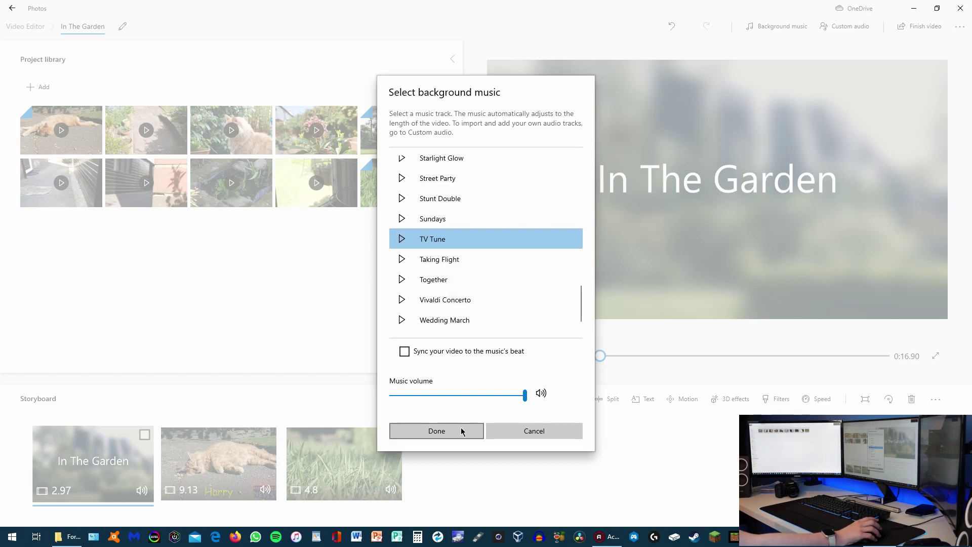
left_click(436, 430)
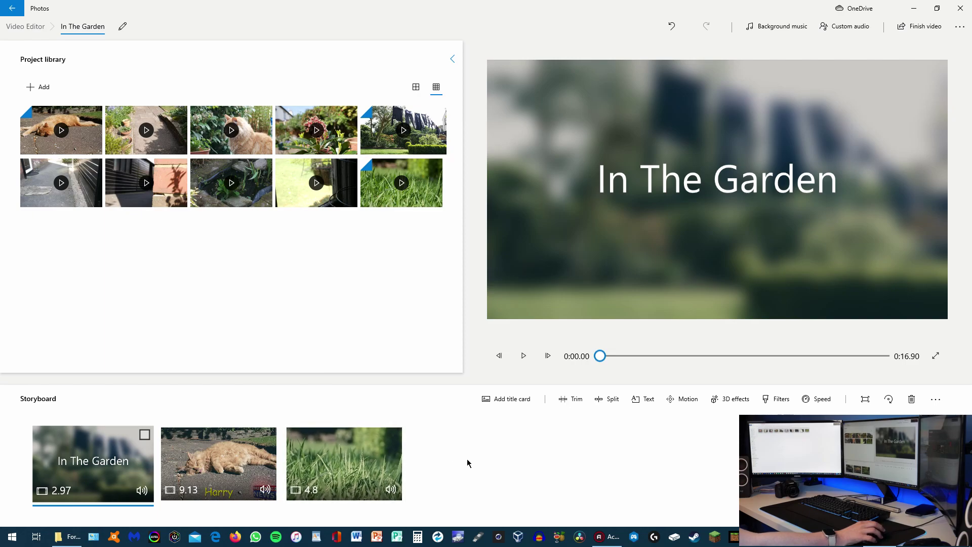
Play the video with its music from the start into the sleeping-cat clip, and review the background music settings without changing them
left_click(547, 356)
left_click(499, 356)
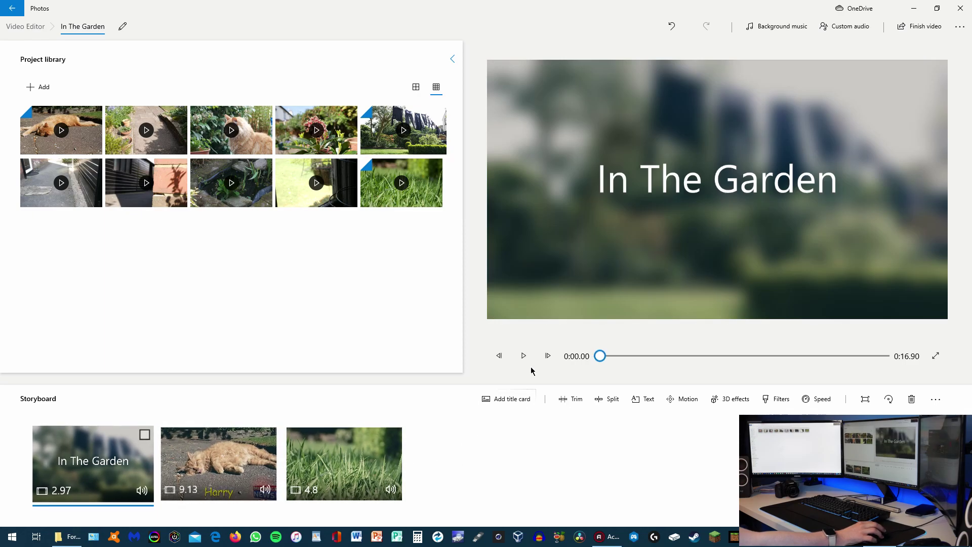
left_click(531, 363)
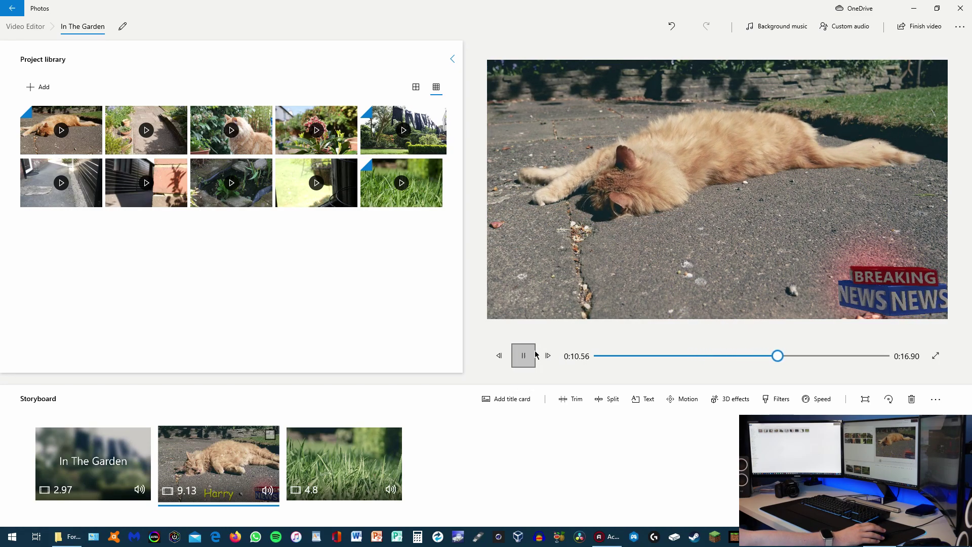
left_click(523, 356)
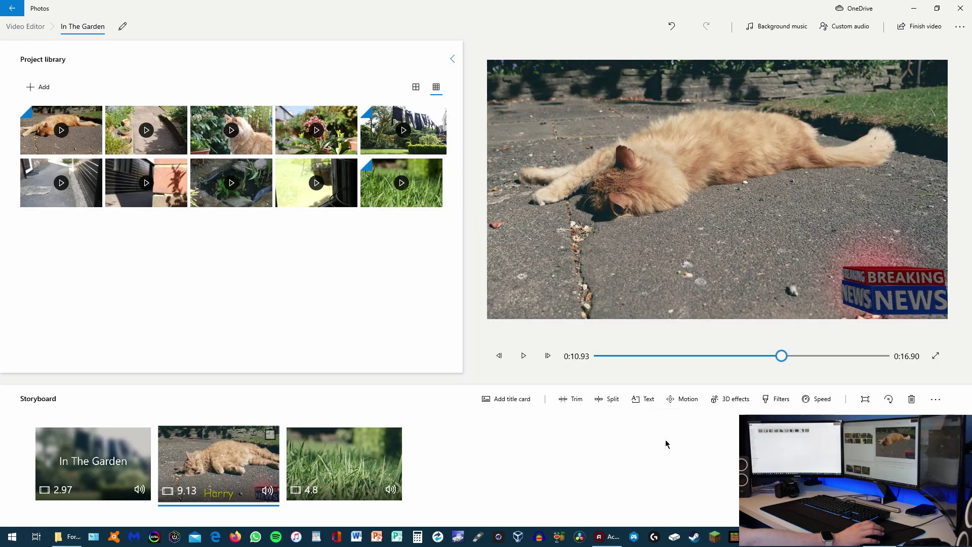
left_click(762, 27)
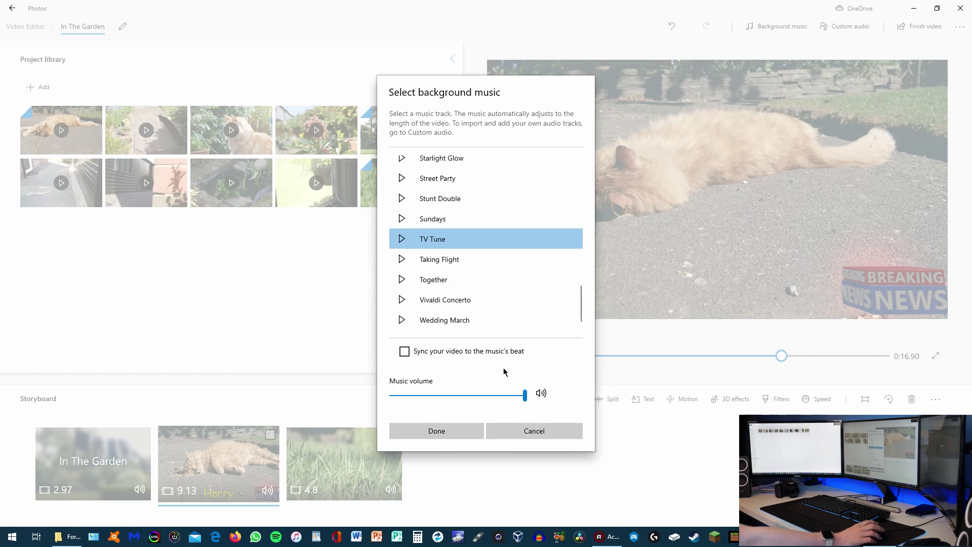
left_click(568, 429)
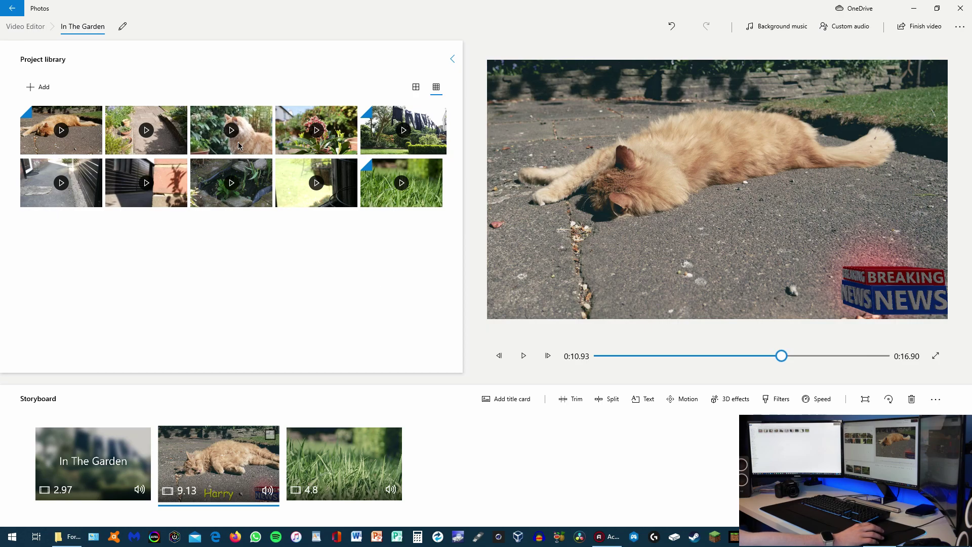
Try the red flower clip at the end of the storyboard, play it and remove it again
left_click(309, 155)
left_click_drag(309, 154, 522, 464)
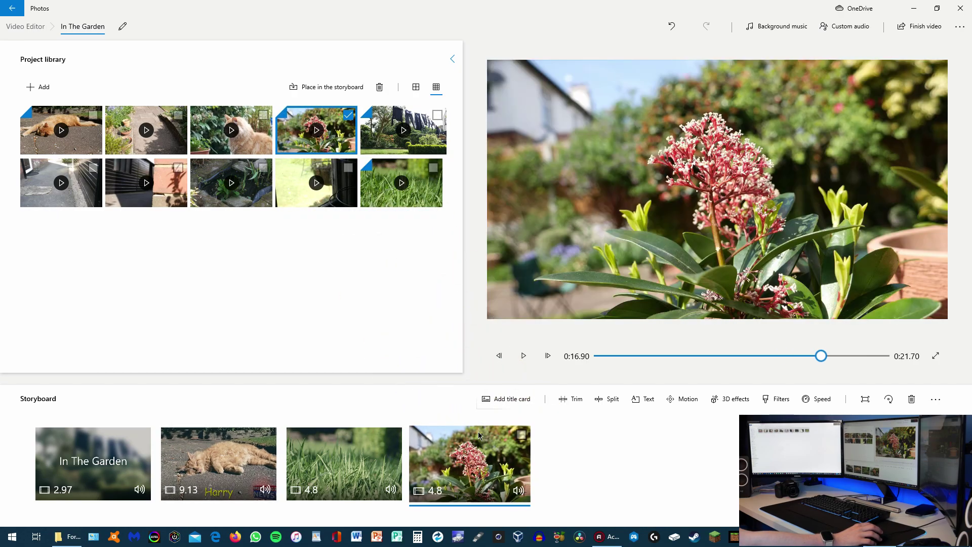
left_click(527, 363)
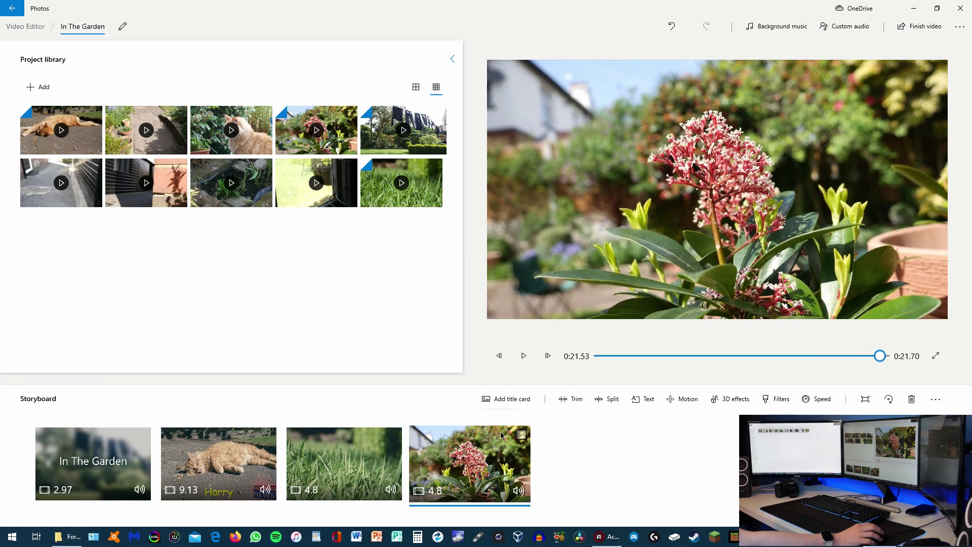
right_click(497, 452)
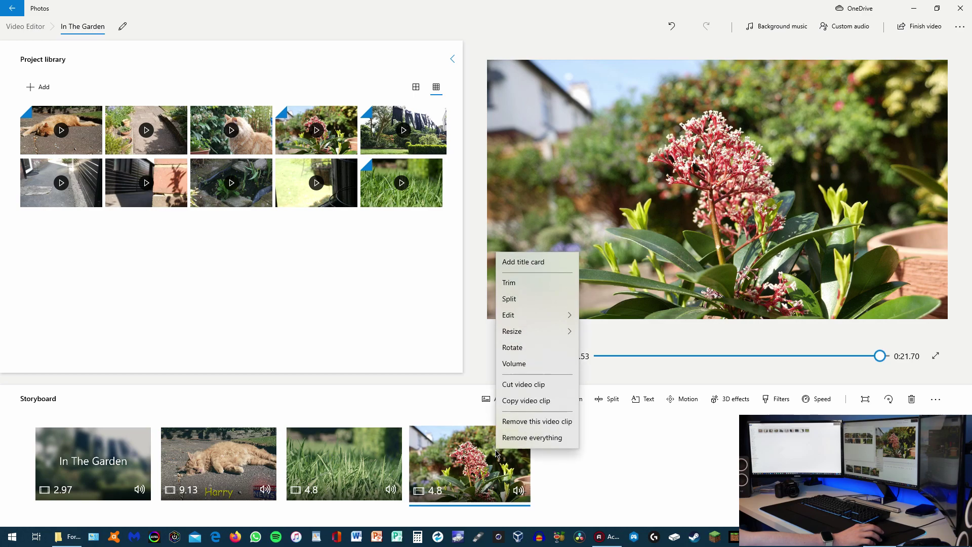
left_click(531, 422)
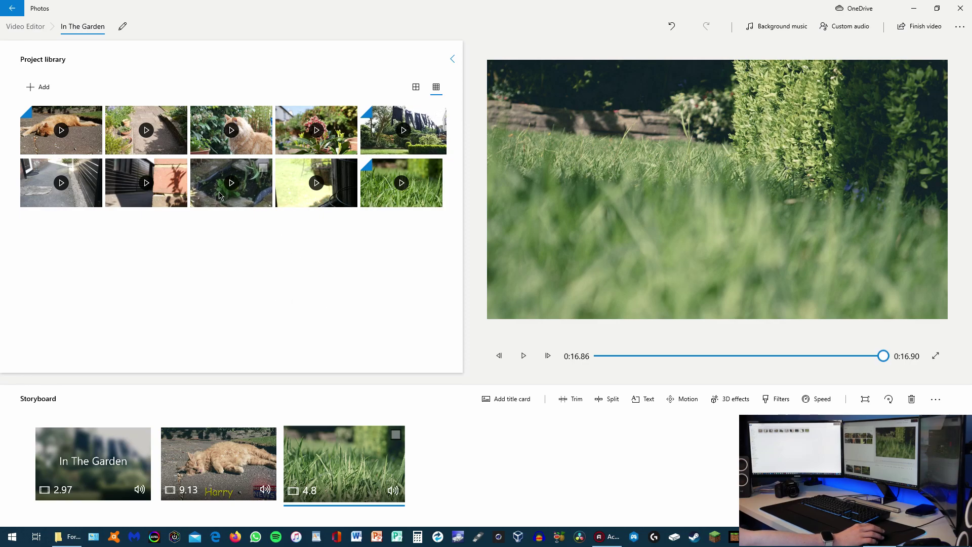
Try the window and hanging-basket clip after the grass clip, play it and delete it from the storyboard
left_click_drag(341, 203, 508, 439)
left_click(517, 359)
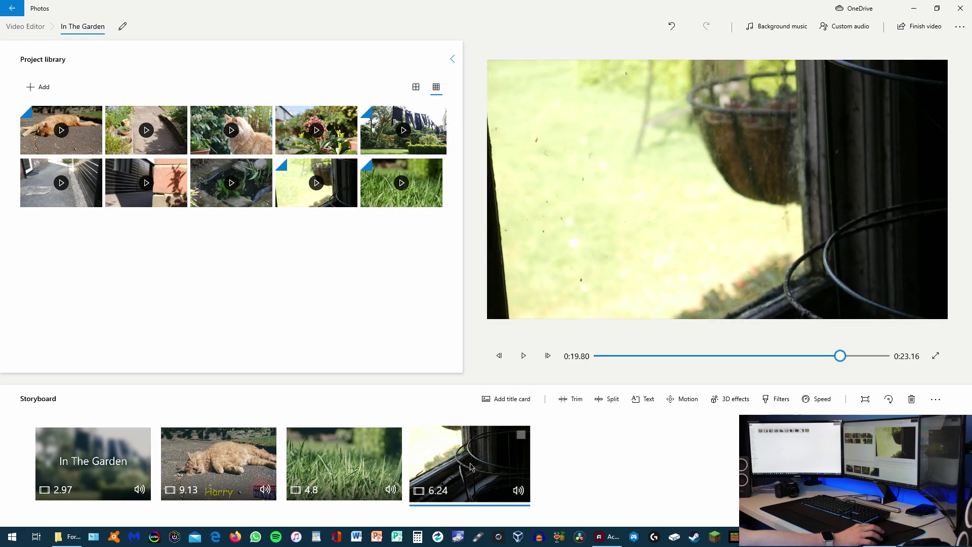
key("Delete")
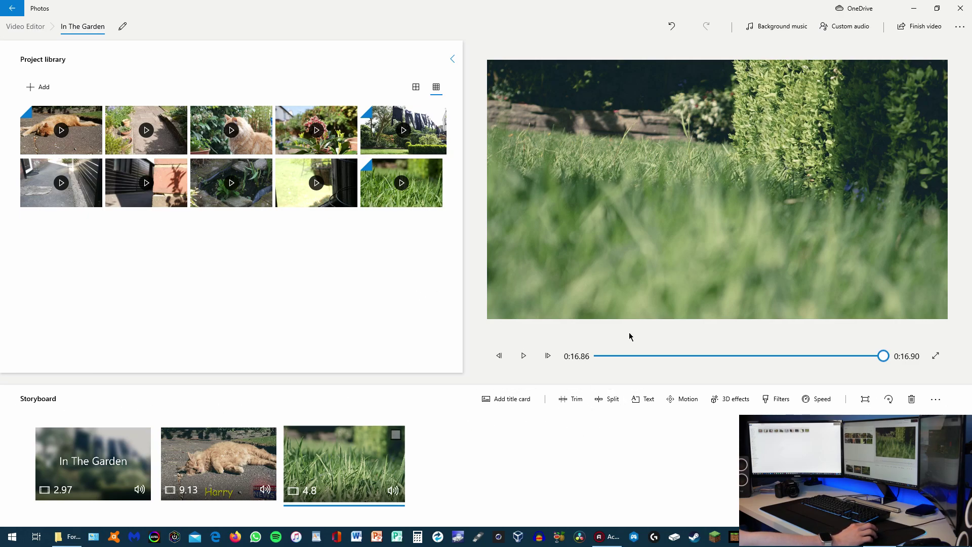
Review the animated text styles and the available 3D effects for the washing-line title clip, and return to the storyboard
left_click(91, 464)
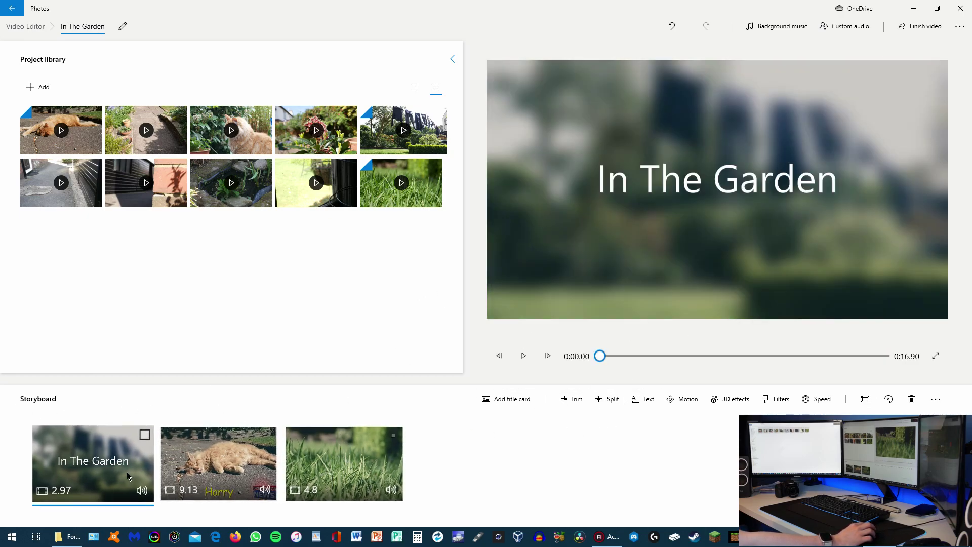
left_click(644, 400)
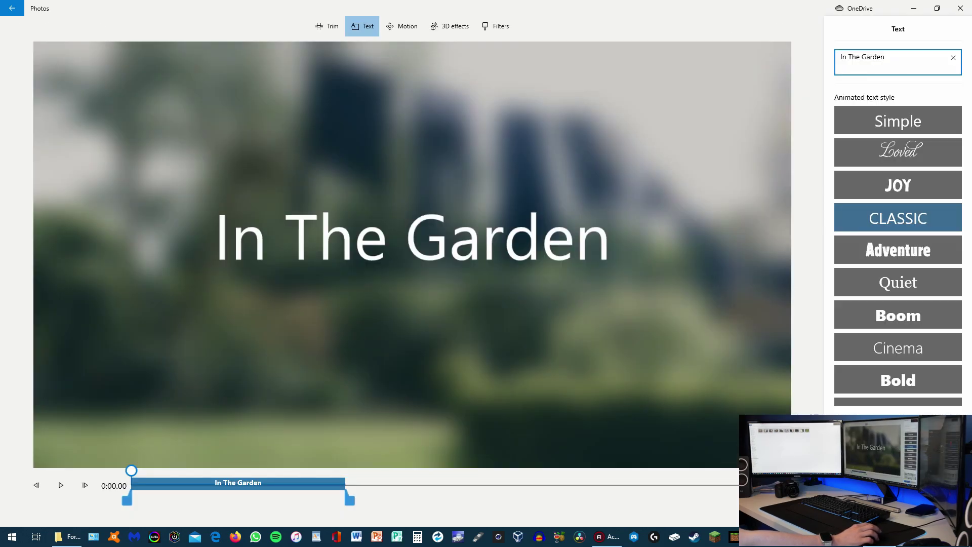
left_click(866, 512)
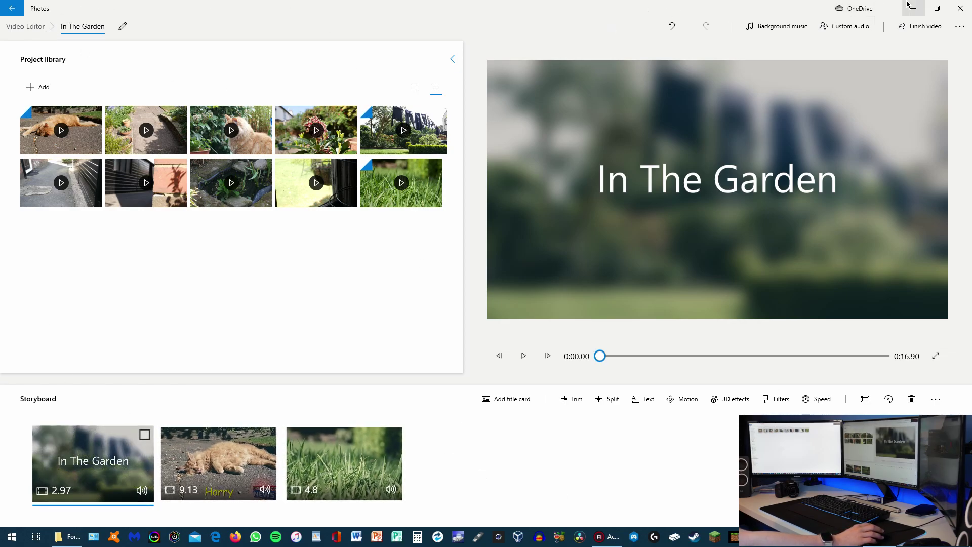
left_click(722, 403)
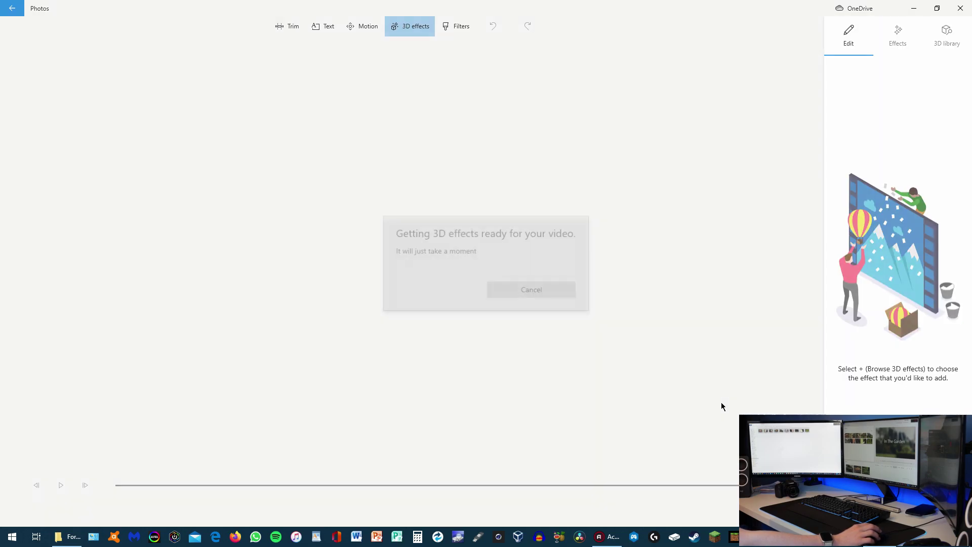
scroll(926, 234, "down", 2)
scroll(925, 234, "up", 2)
scroll(899, 289, "down", 2)
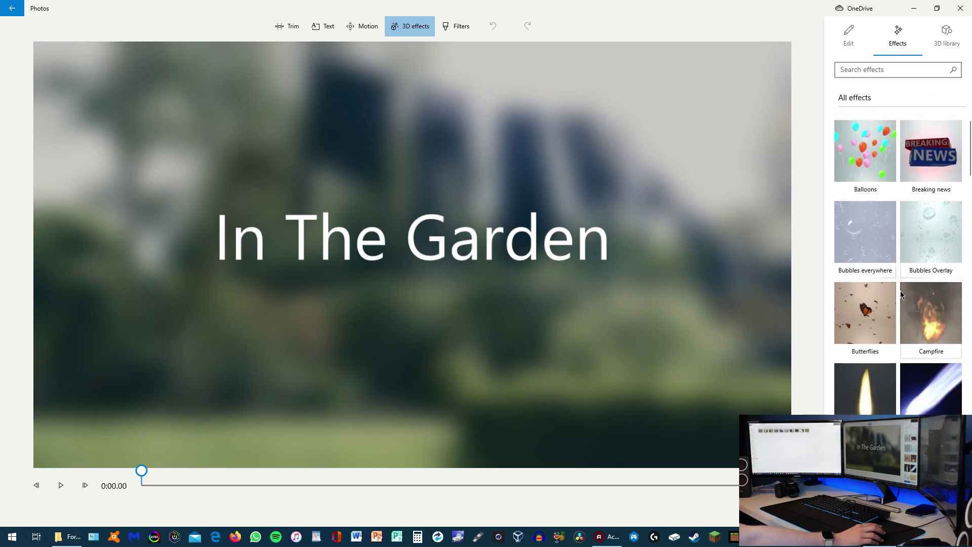
scroll(930, 315, "down", 2)
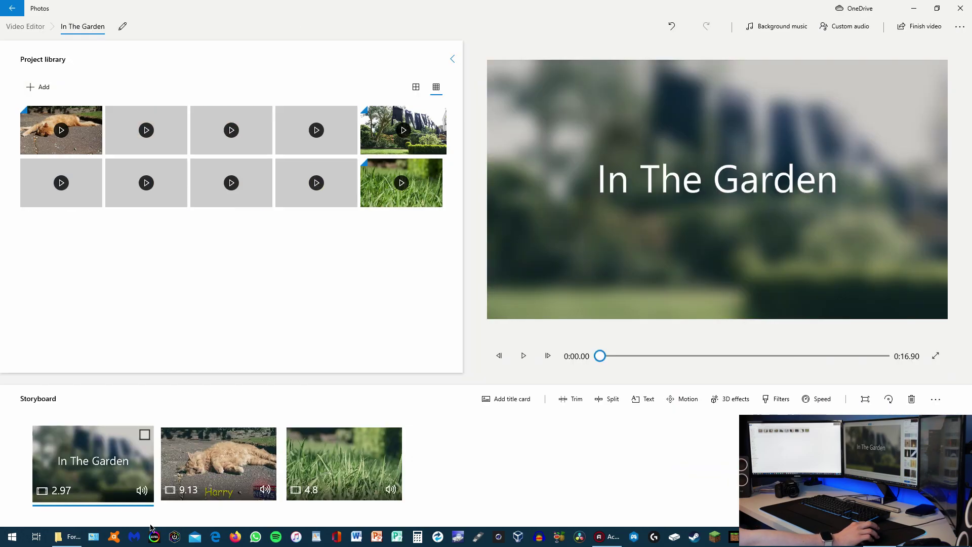
Try the Atomic motion 3D effect on the sleeping-cat clip and remove it
left_click(217, 463)
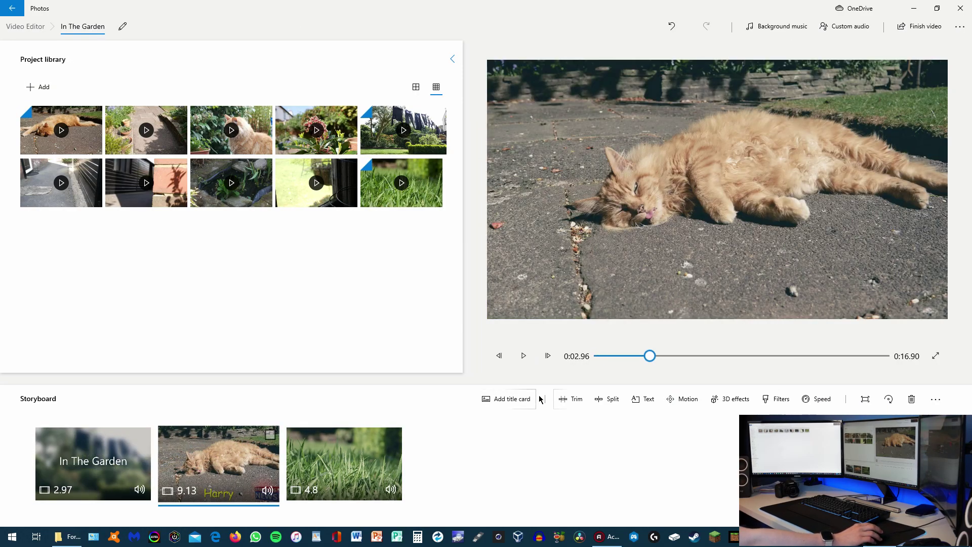
left_click(736, 400)
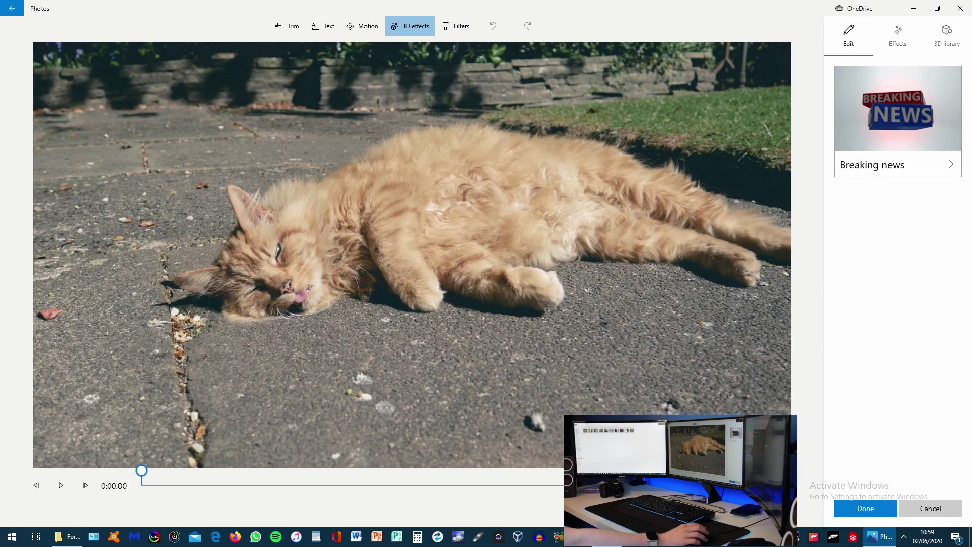
left_click(899, 42)
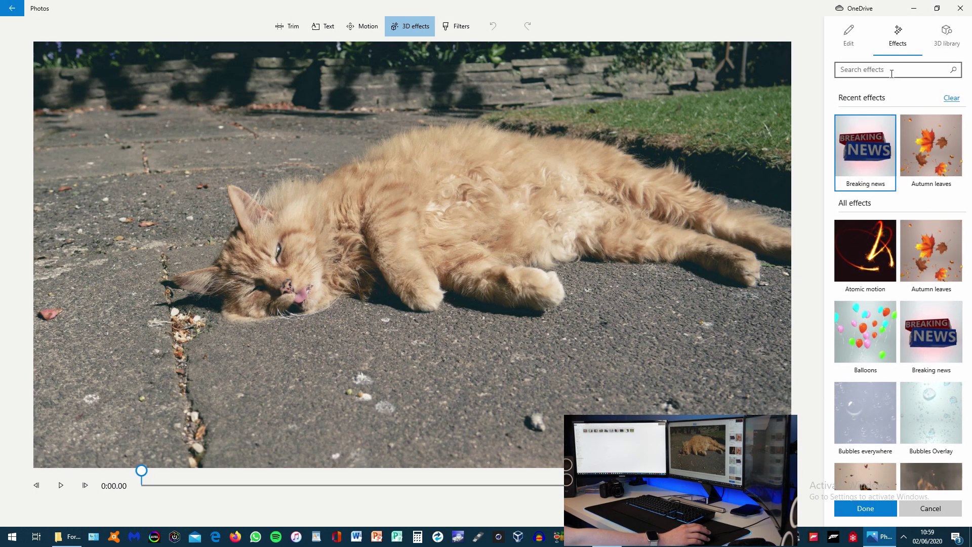
left_click(882, 255)
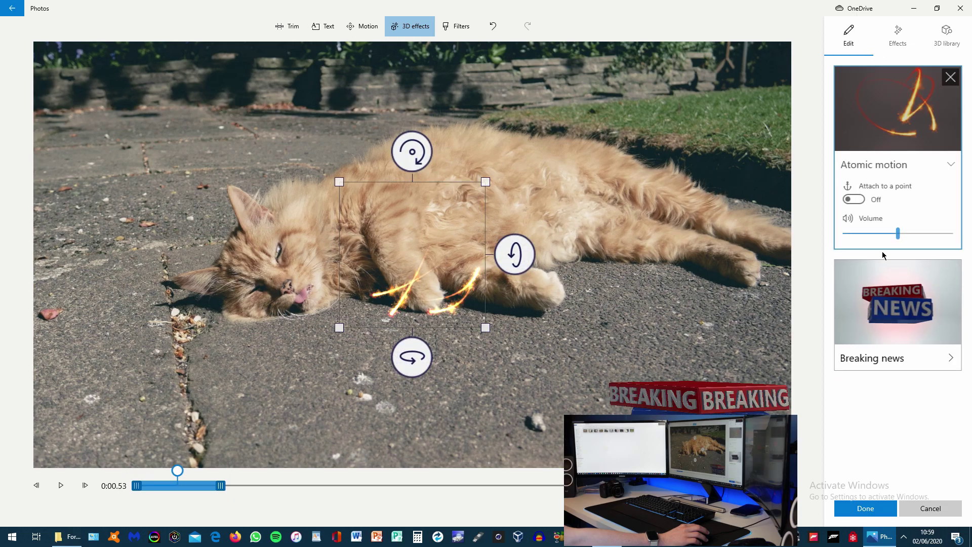
mouse_move(948, 261)
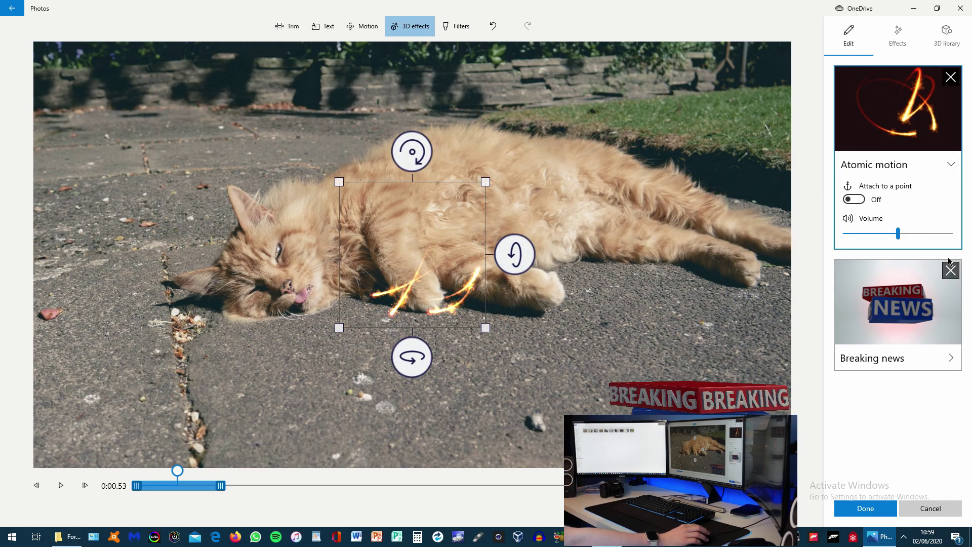
left_click(959, 78)
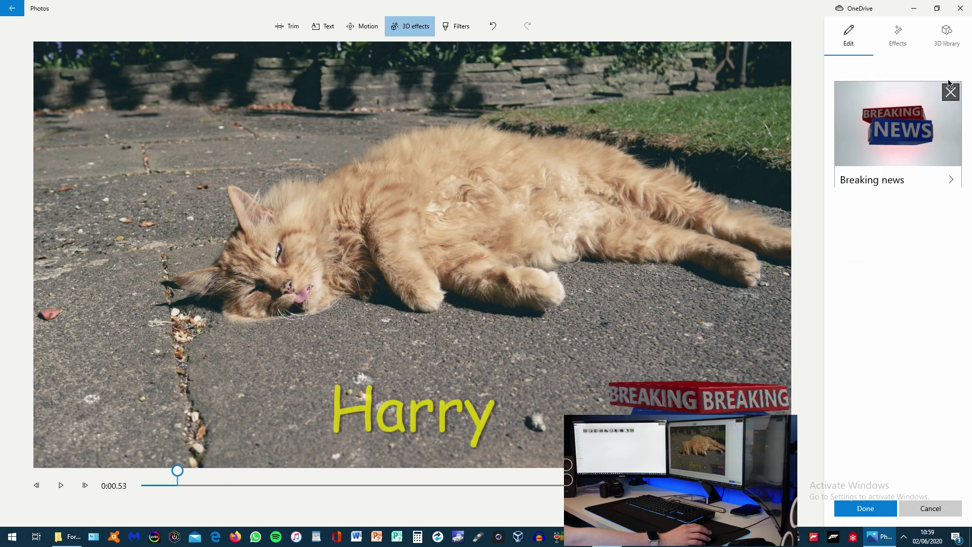
Add the Butterflies 3D effect to the sleeping-cat clip, preview it and apply the effects
left_click(897, 42)
scroll(865, 304, "down", 8)
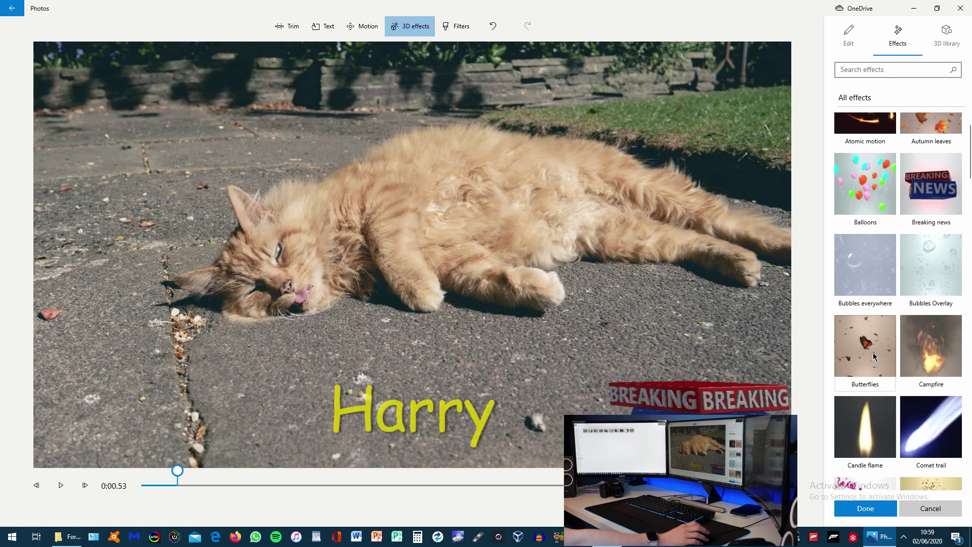
scroll(877, 353, "down", 4)
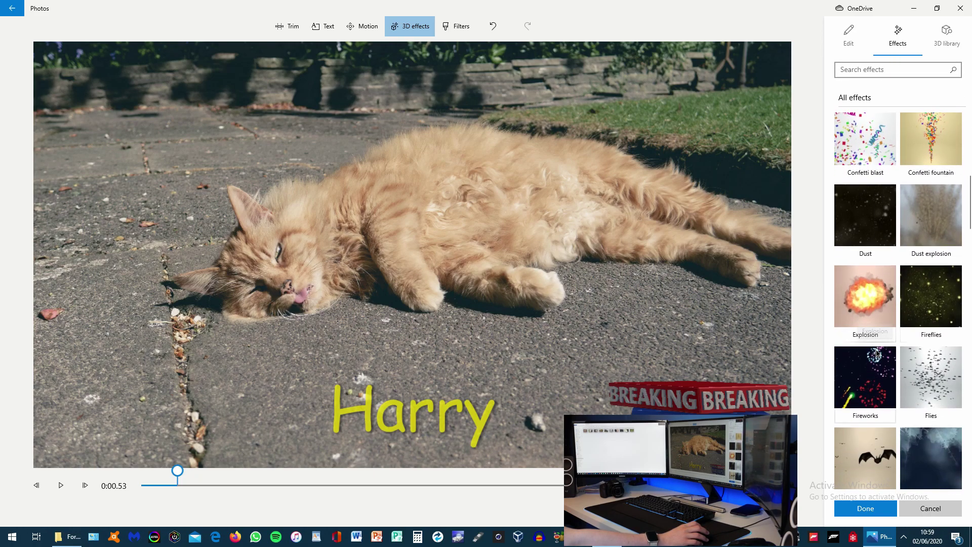
scroll(878, 324, "up", 3)
scroll(880, 297, "up", 1)
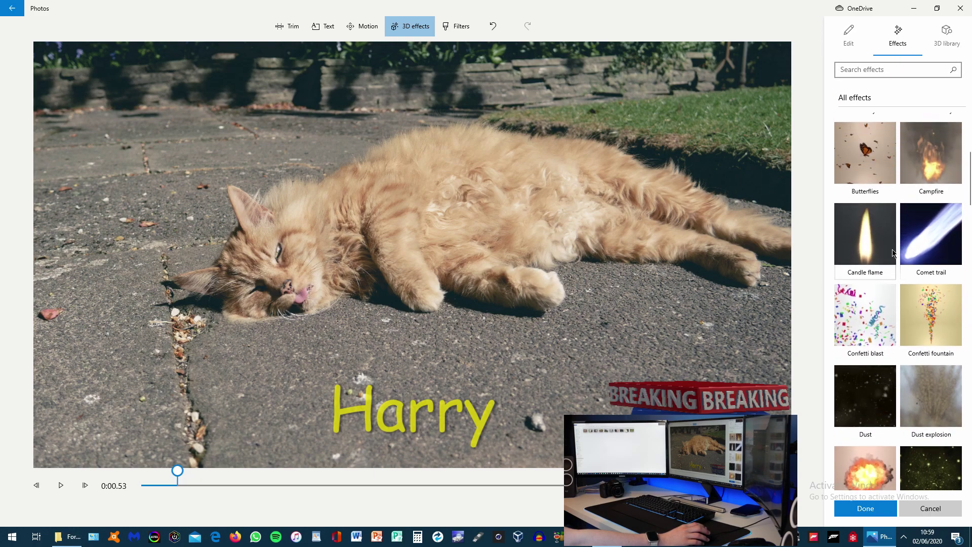
left_click(888, 153)
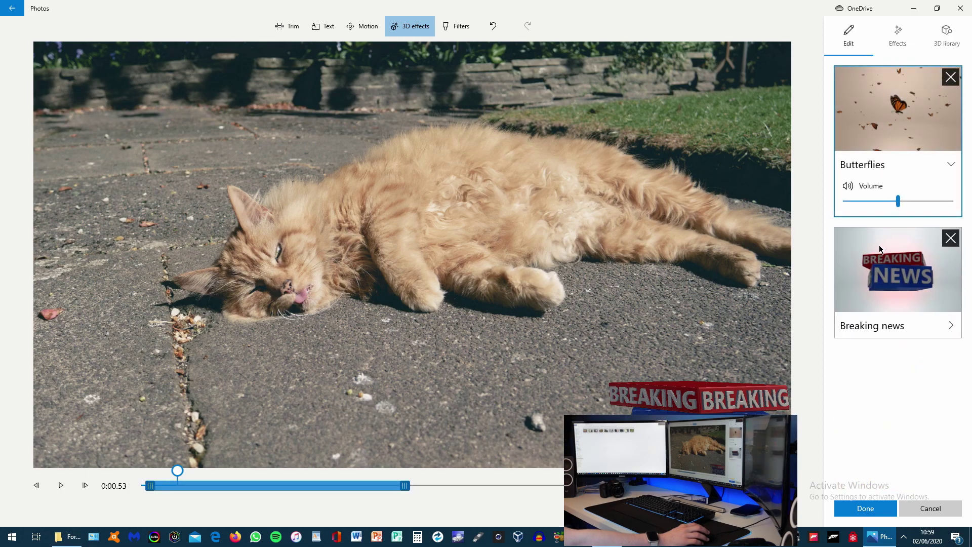
left_click(69, 491)
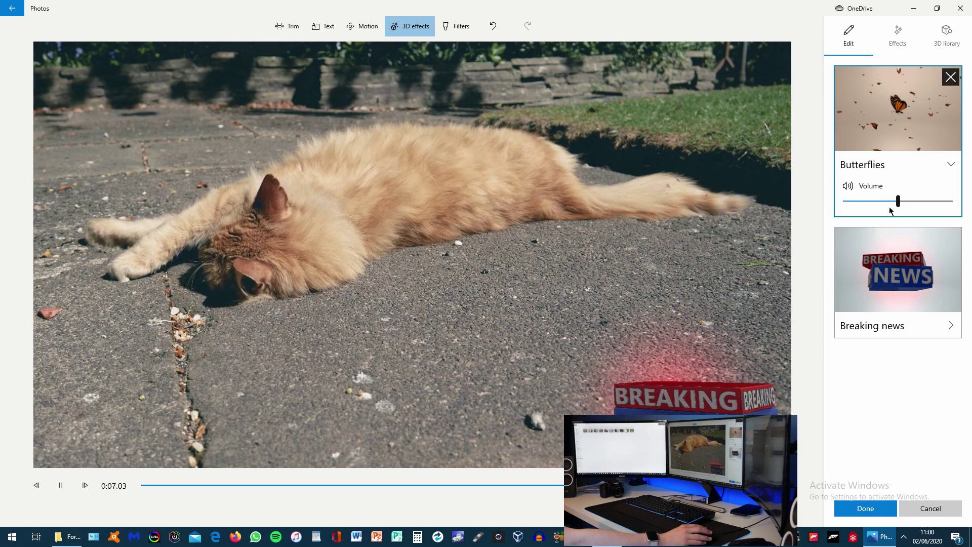
left_click(60, 485)
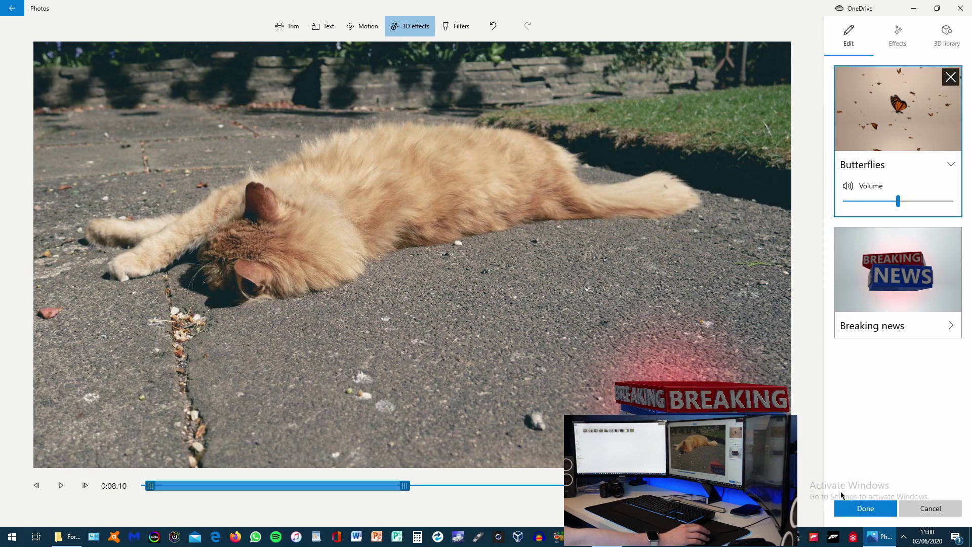
mouse_move(899, 209)
left_mouse_down()
mouse_move(934, 203)
mouse_move(898, 207)
left_mouse_up()
left_click(865, 508)
Play the video from the start into the sleeping-cat clip, pause it and return the playhead to the beginning
left_click_drag(786, 356, 600, 357)
left_click(528, 363)
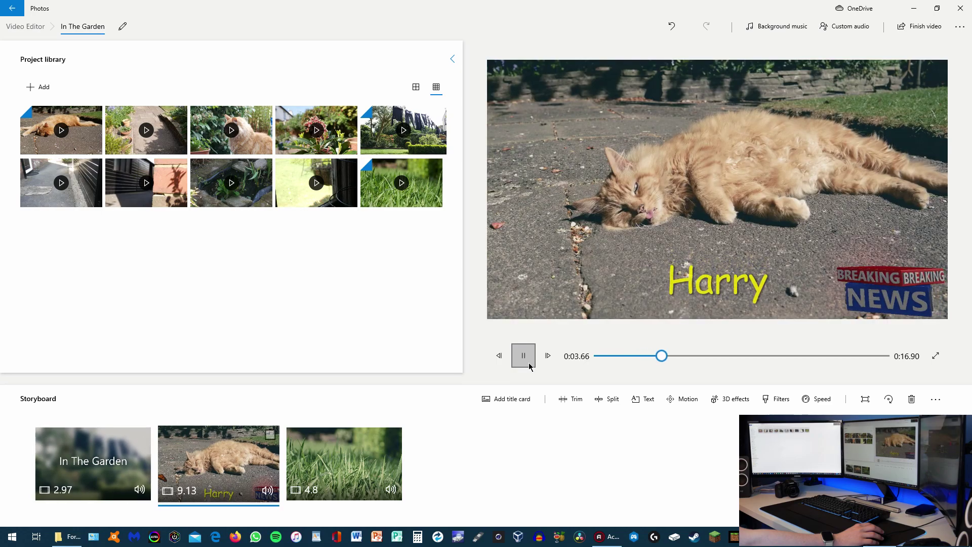
left_click(528, 362)
left_click(632, 356)
left_click(597, 357)
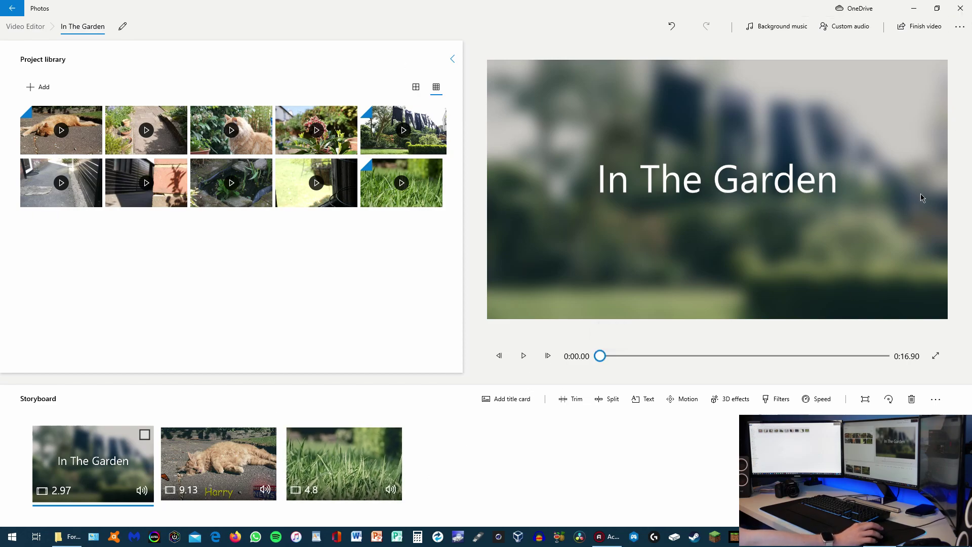
Start exporting the finished video at High 1080p quality with hardware-accelerated encoding
left_click(916, 26)
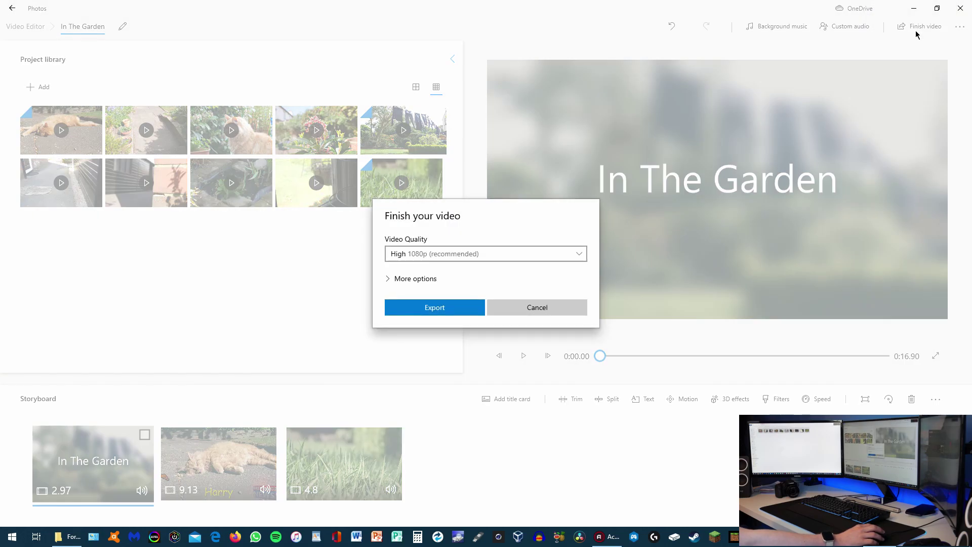
left_click(464, 254)
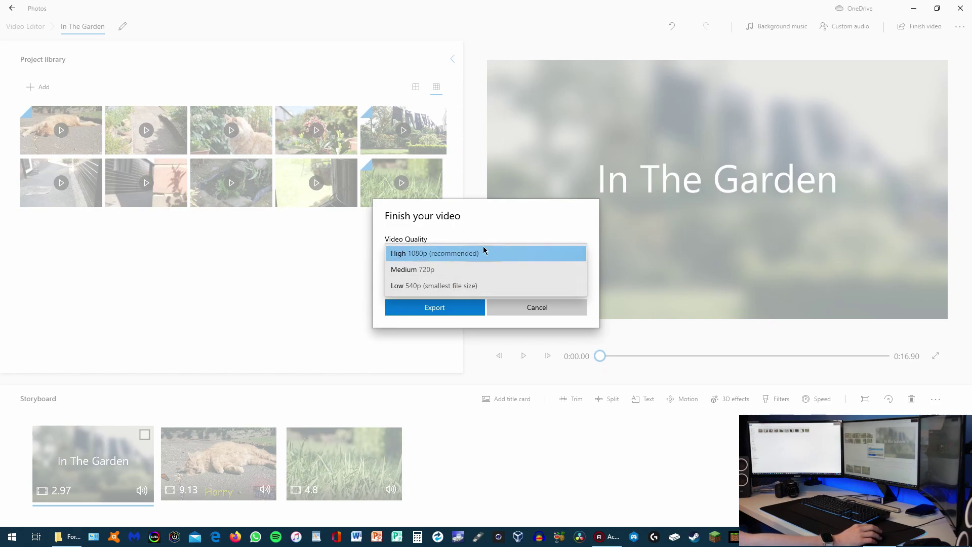
left_click(435, 255)
left_click(420, 283)
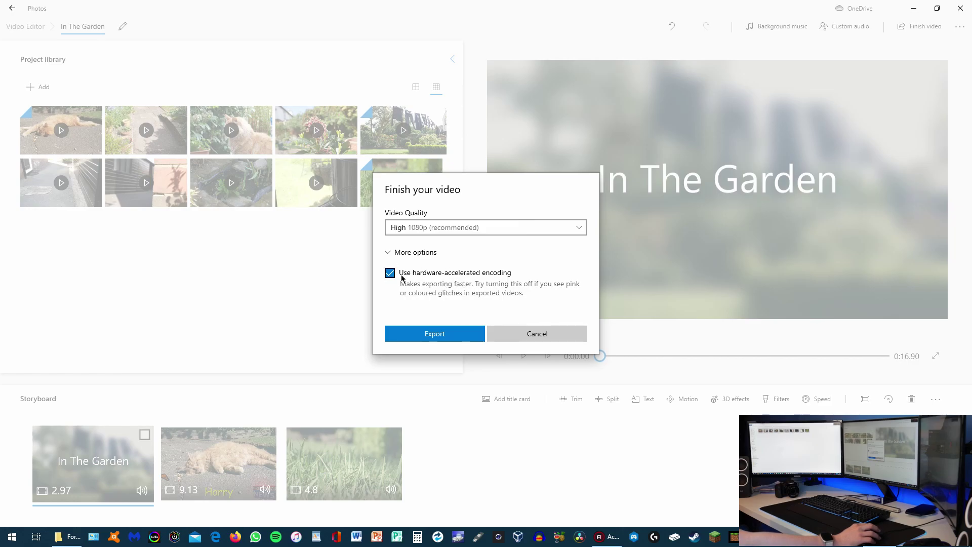
left_click(445, 336)
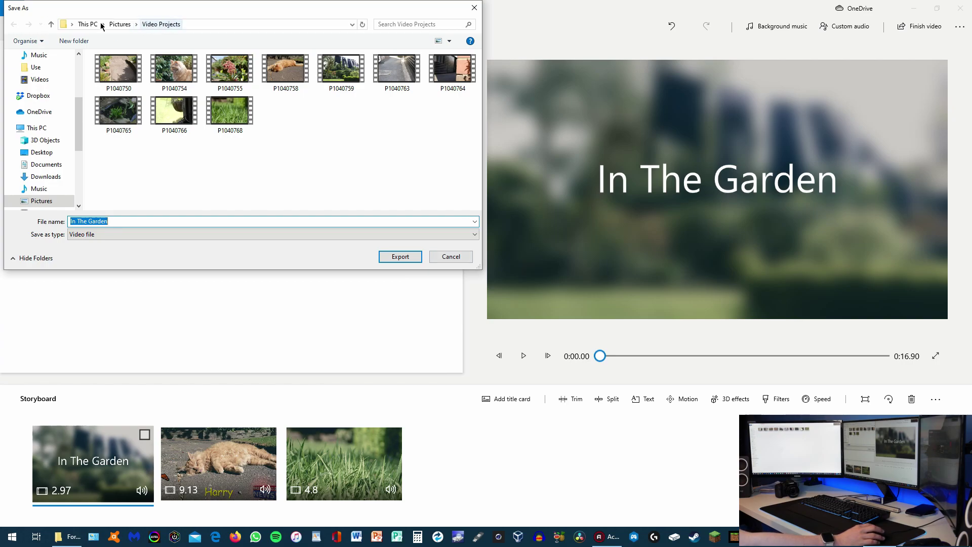
Export the video as "In The Garden" to the Video Projects folder and maximize the window showing the exported video
left_click(399, 257)
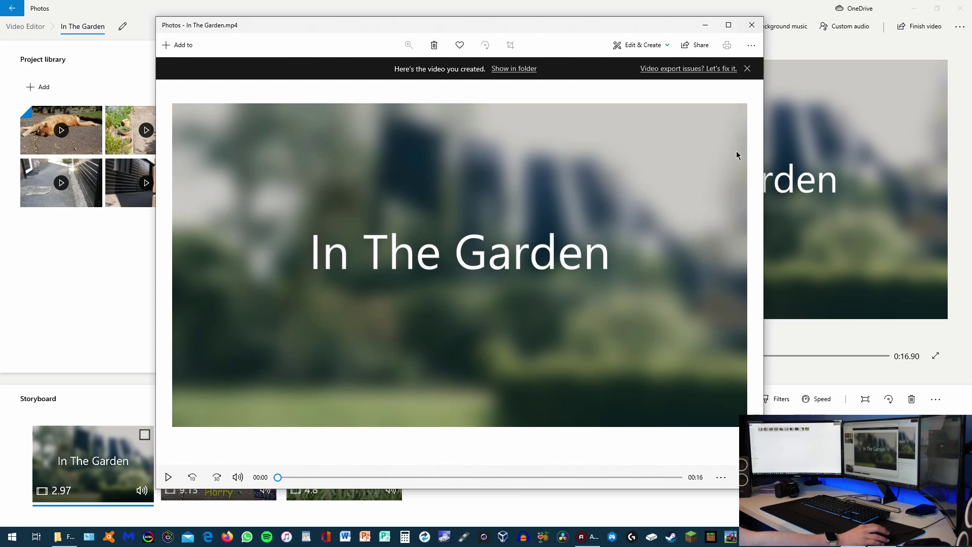
left_click(728, 25)
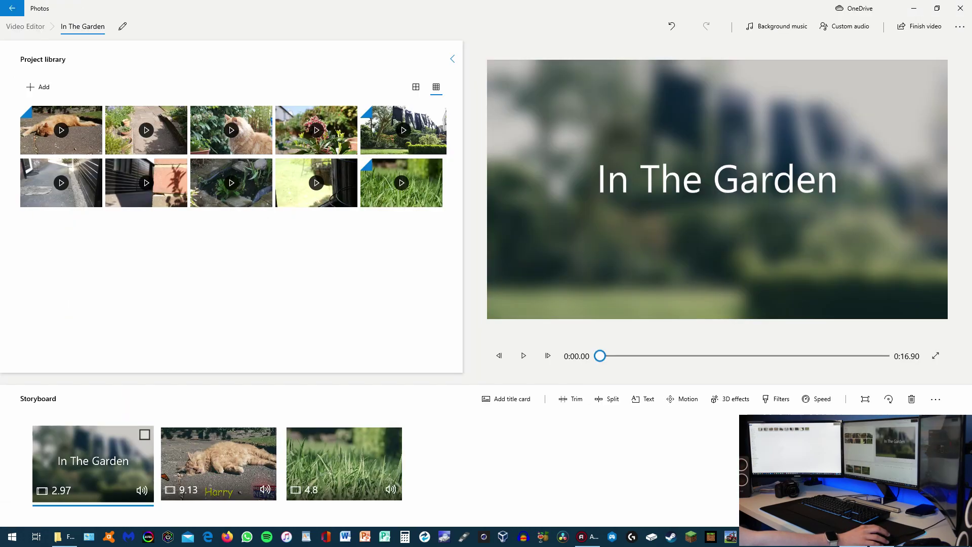
Play the project full screen from the start, pausing briefly in the sleeping-cat clip, resume to the end and exit full screen
left_click(935, 355)
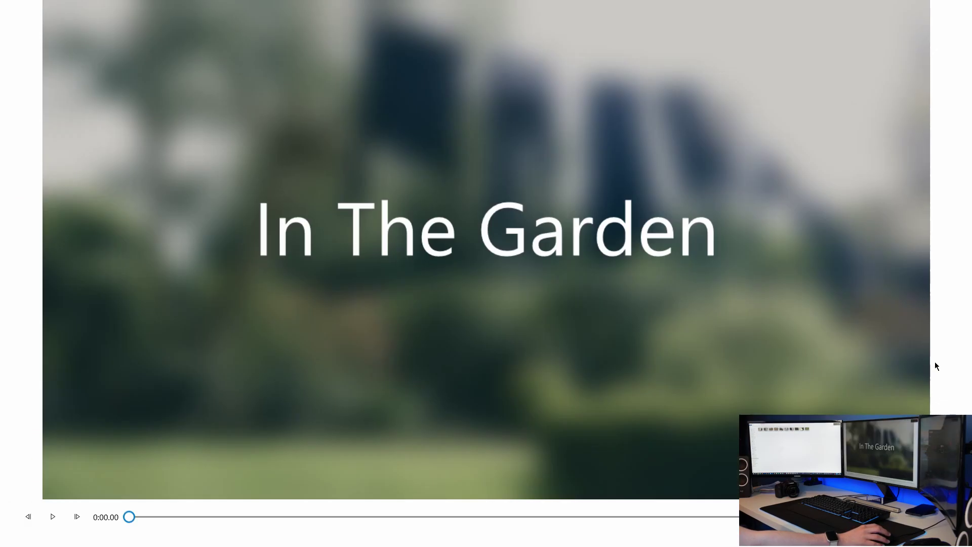
left_click(49, 516)
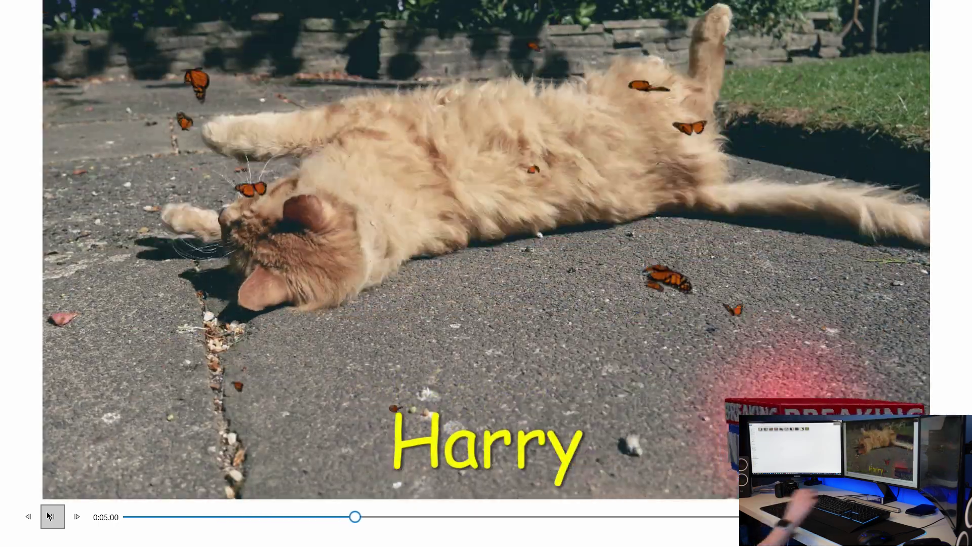
left_click(49, 515)
left_click_drag(382, 521, 349, 516)
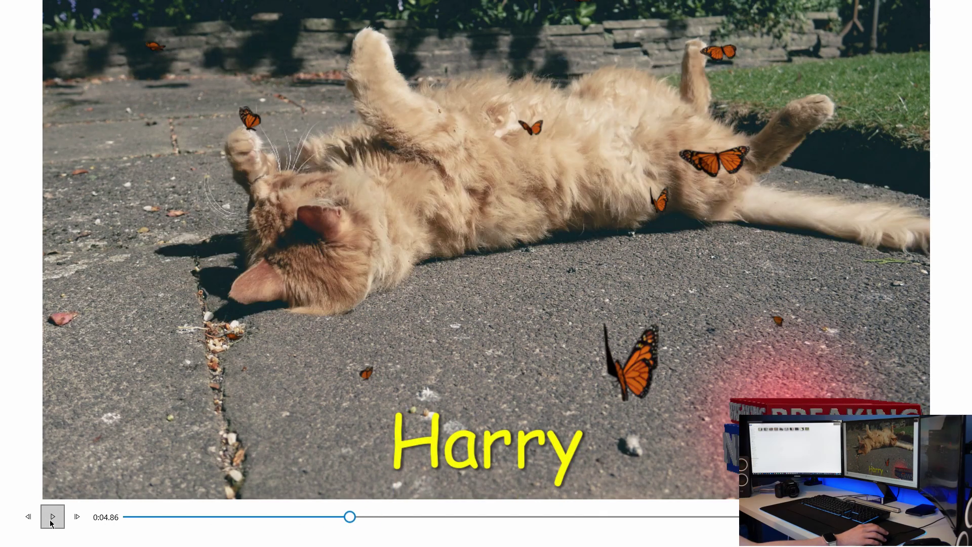
left_click(51, 518)
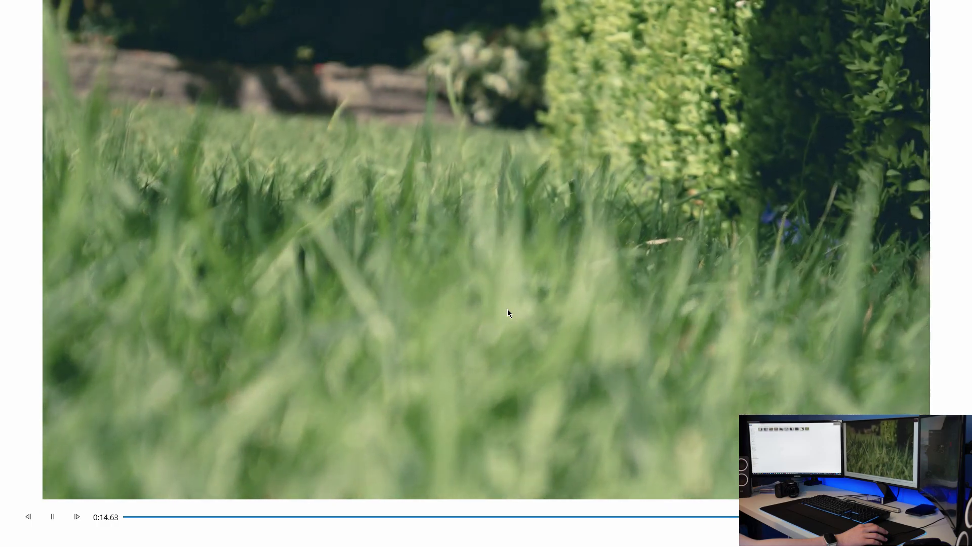
key("space")
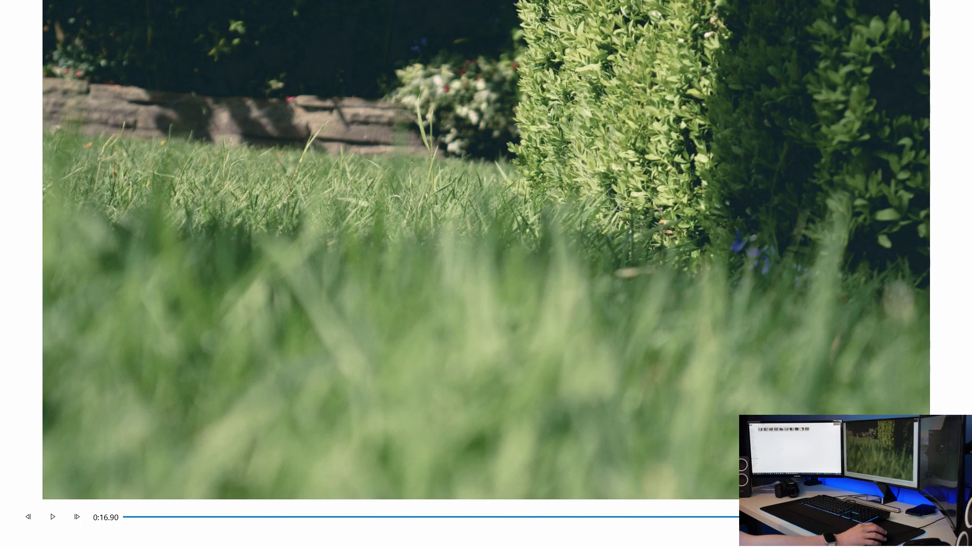
key("Escape")
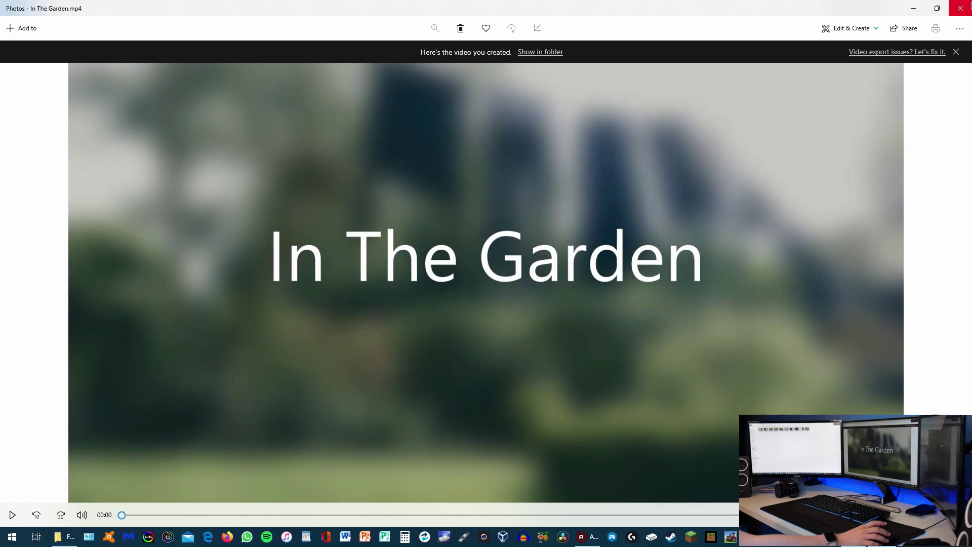
Close the exported video's window, check the file properties of the exported In The Garden video and close them
left_click(969, 5)
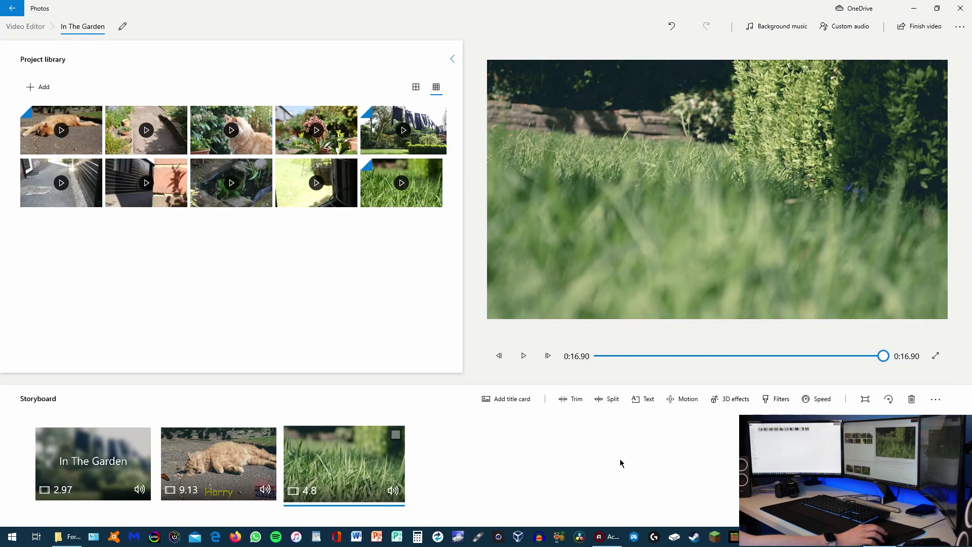
left_click(0, 203)
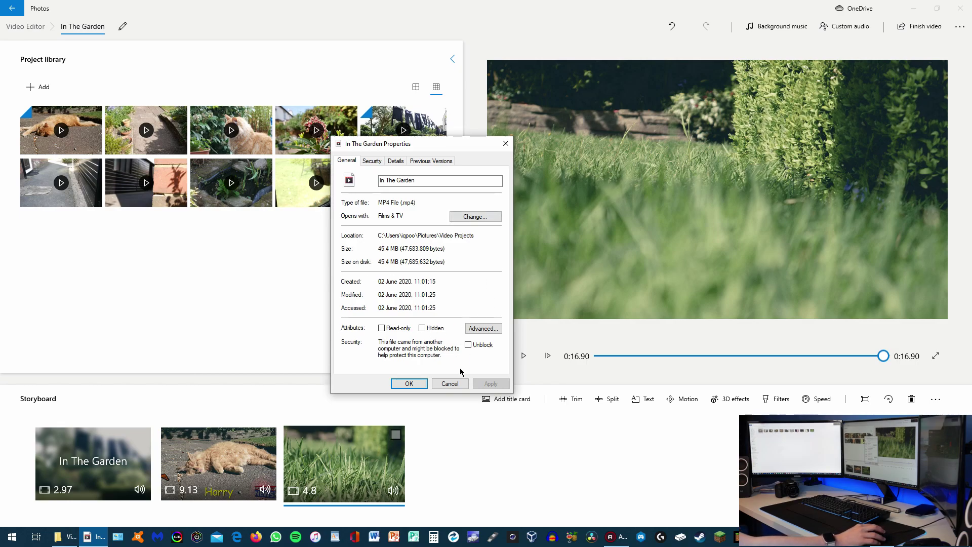
left_click(459, 384)
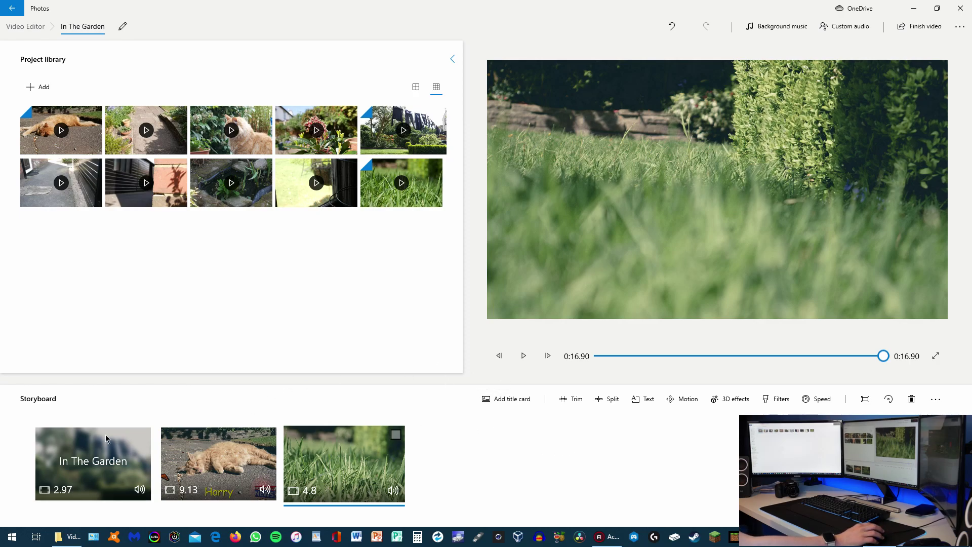
Review the title, sleeping-cat and grass clips in the storyboard one after another, ending on the title clip
left_click(96, 456)
left_click(217, 456)
left_click(345, 456)
key("Left")
key("Left")
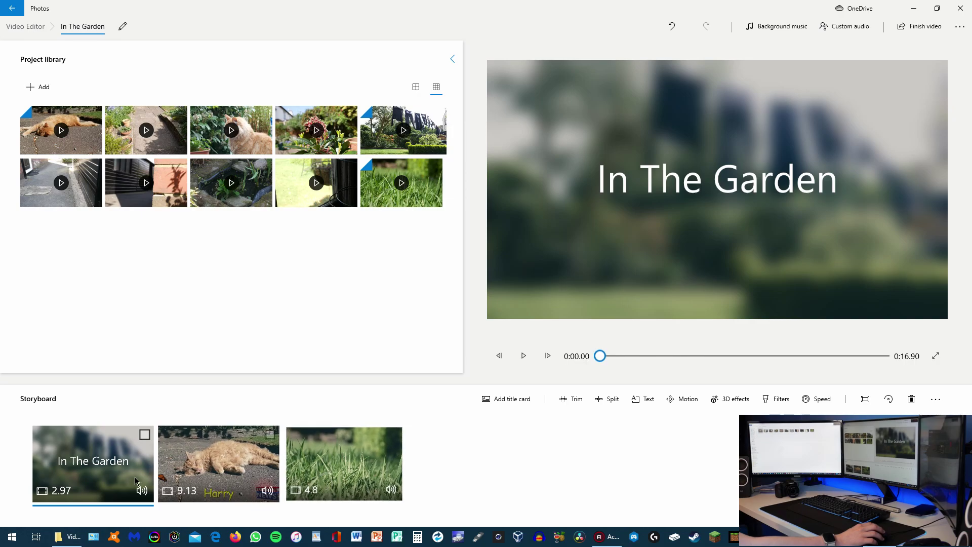
left_click(215, 467)
left_click(333, 464)
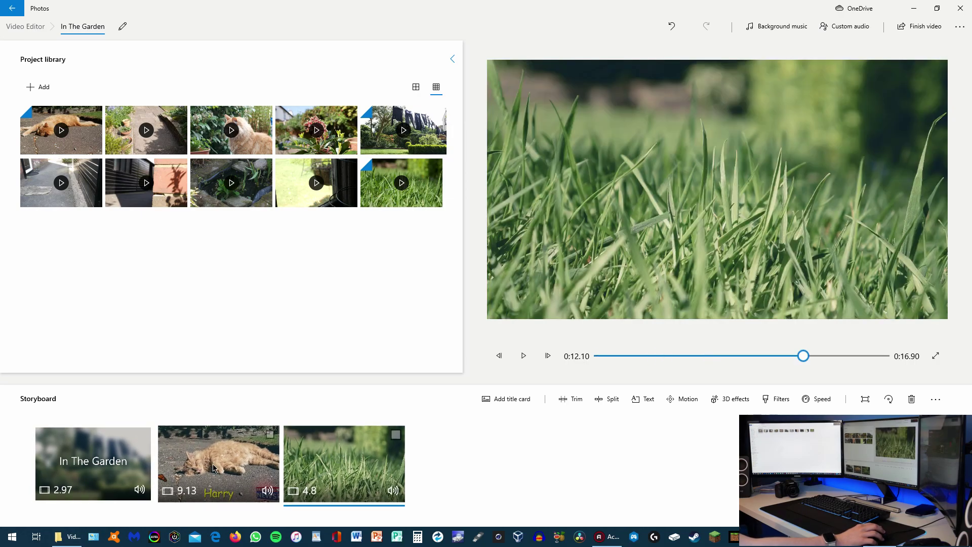
left_click(218, 463)
left_click(107, 457)
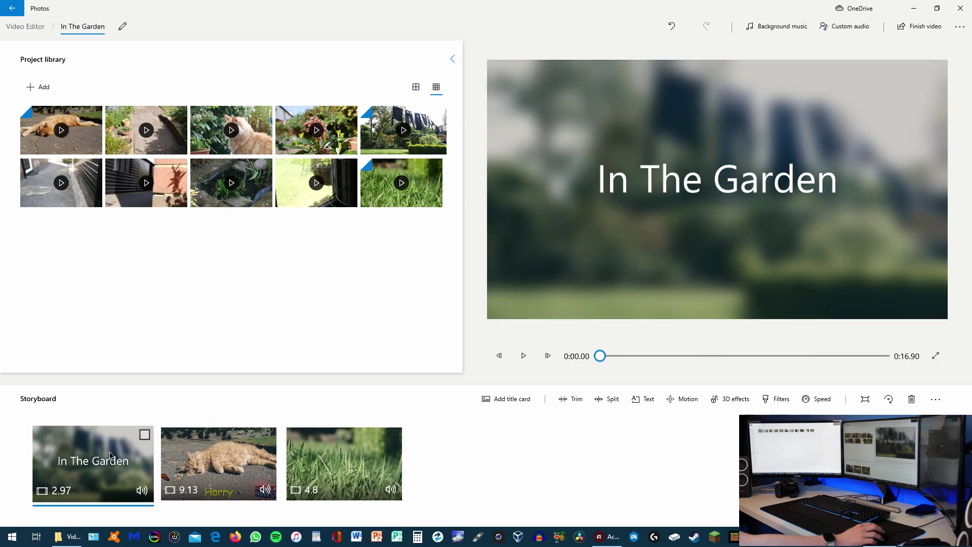